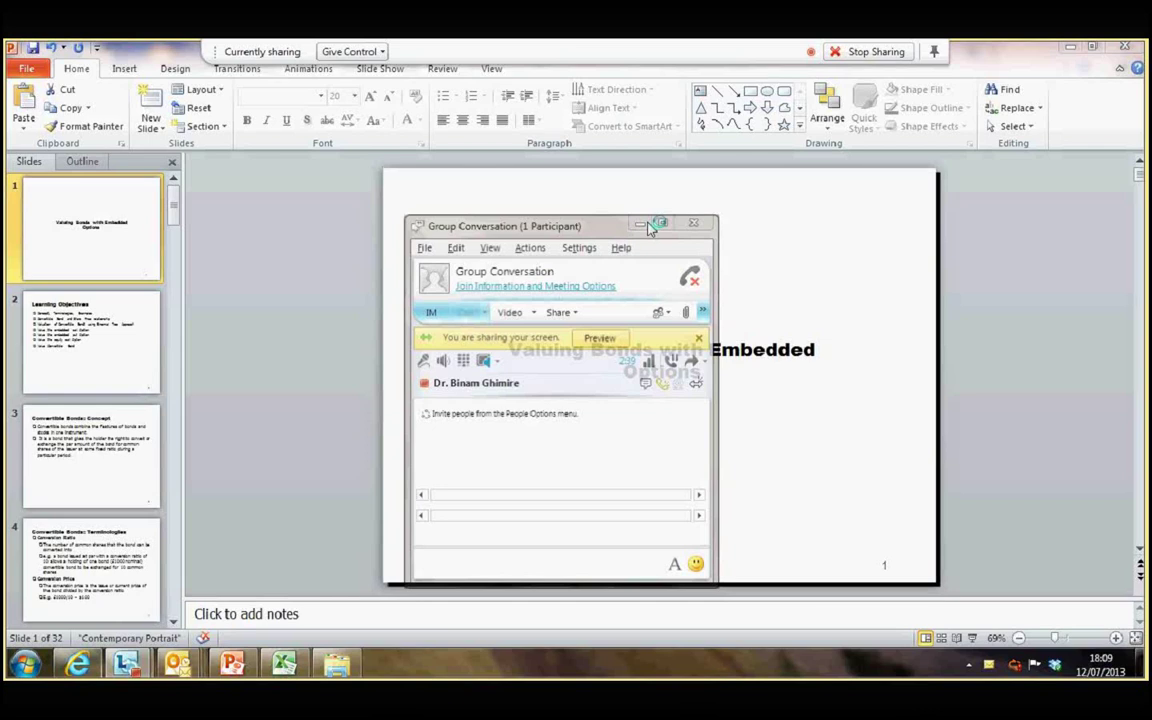
Minimise the group conversation window and present the slides up to Step 1 on calculating the forward rate.
click(638, 224)
key(F5)
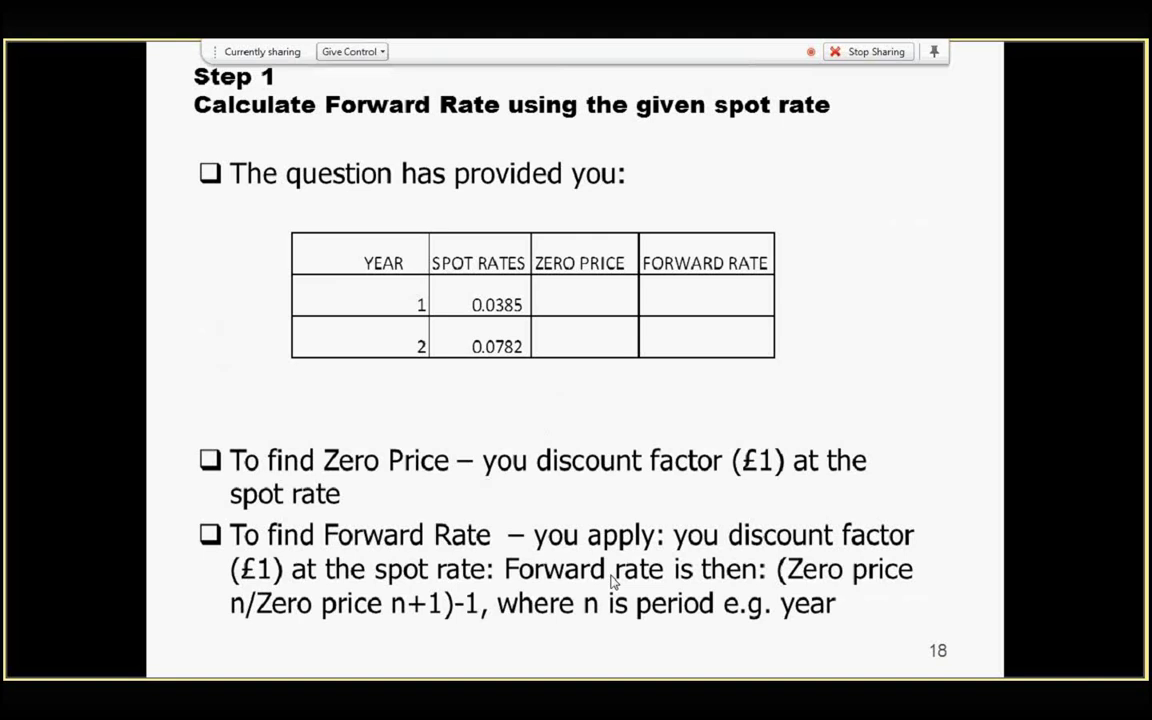
key(Escape)
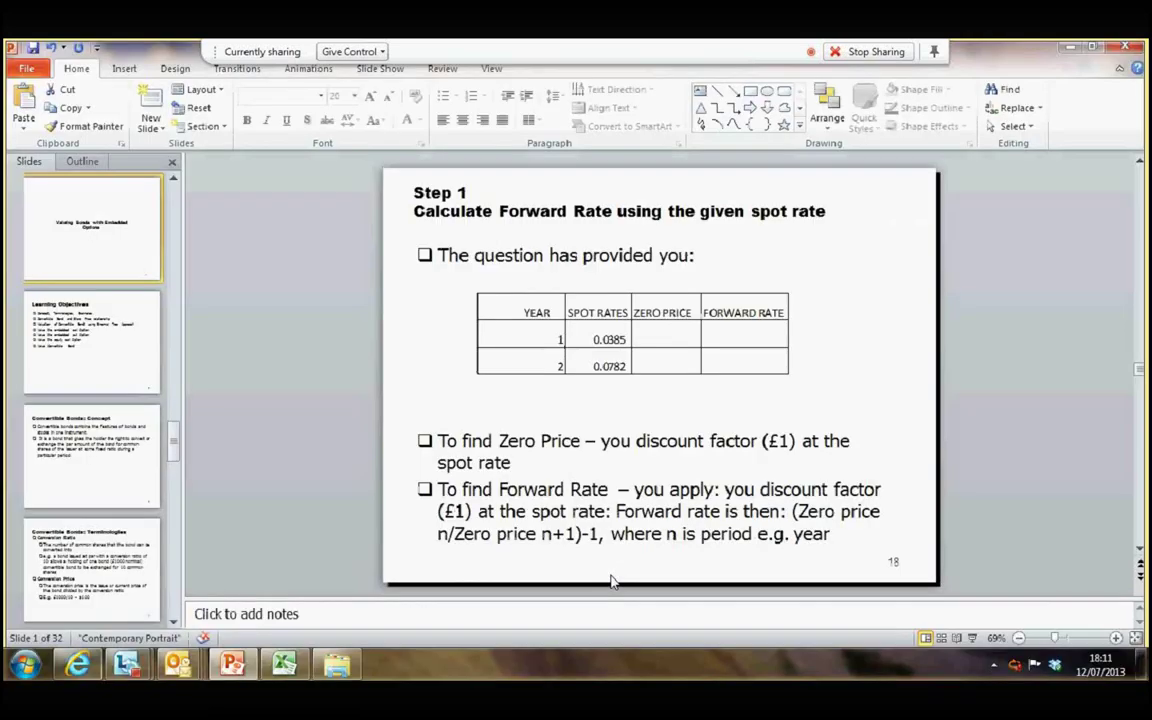
Switch to the Excel workbook and examine the year 1 zero price formula in D6 and forward rate formula in E6.
click(285, 665)
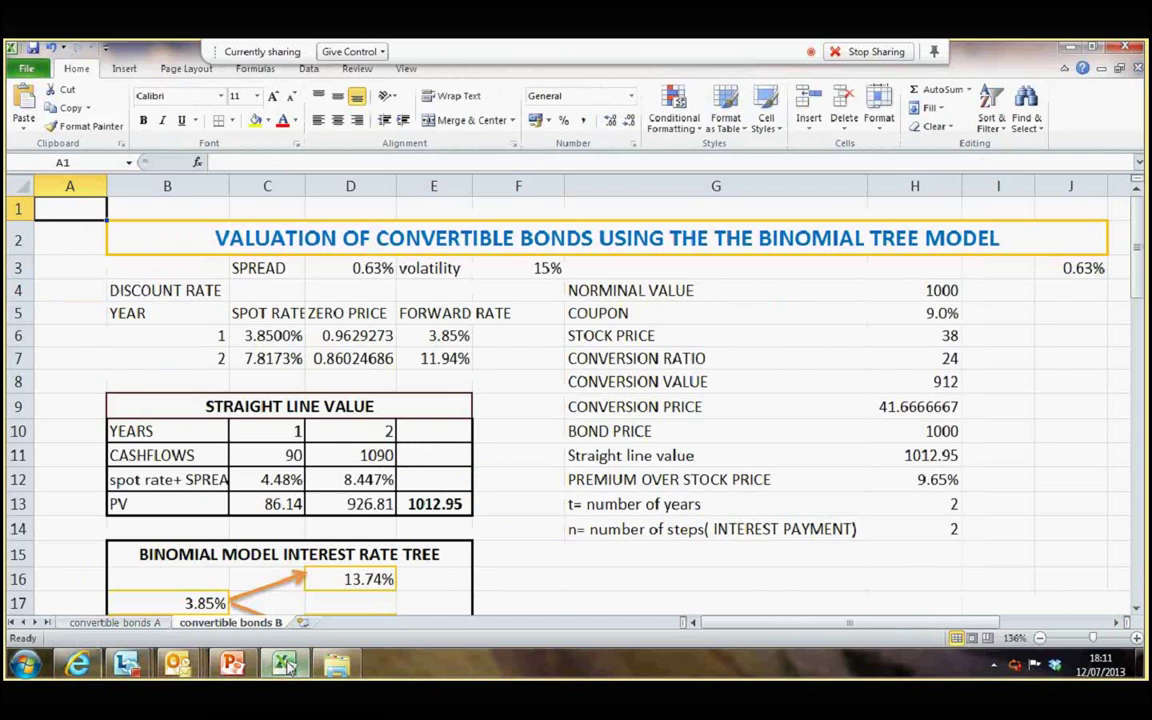
click(359, 336)
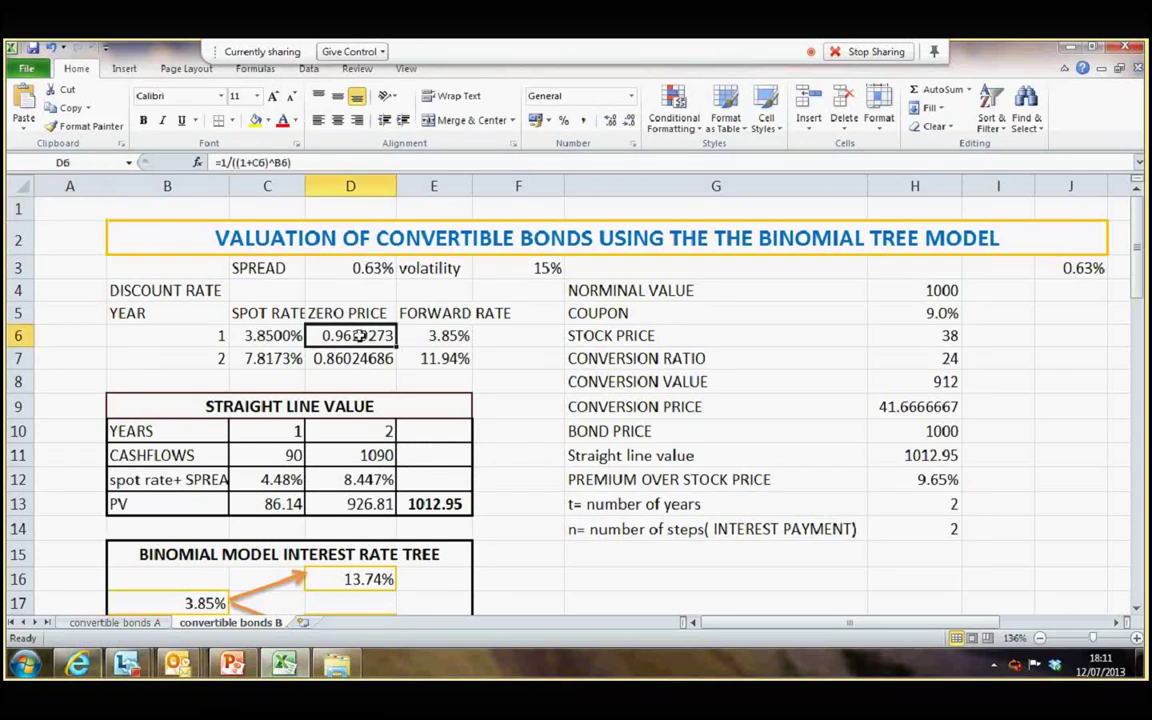
key(Up)
key(Down)
key(Right)
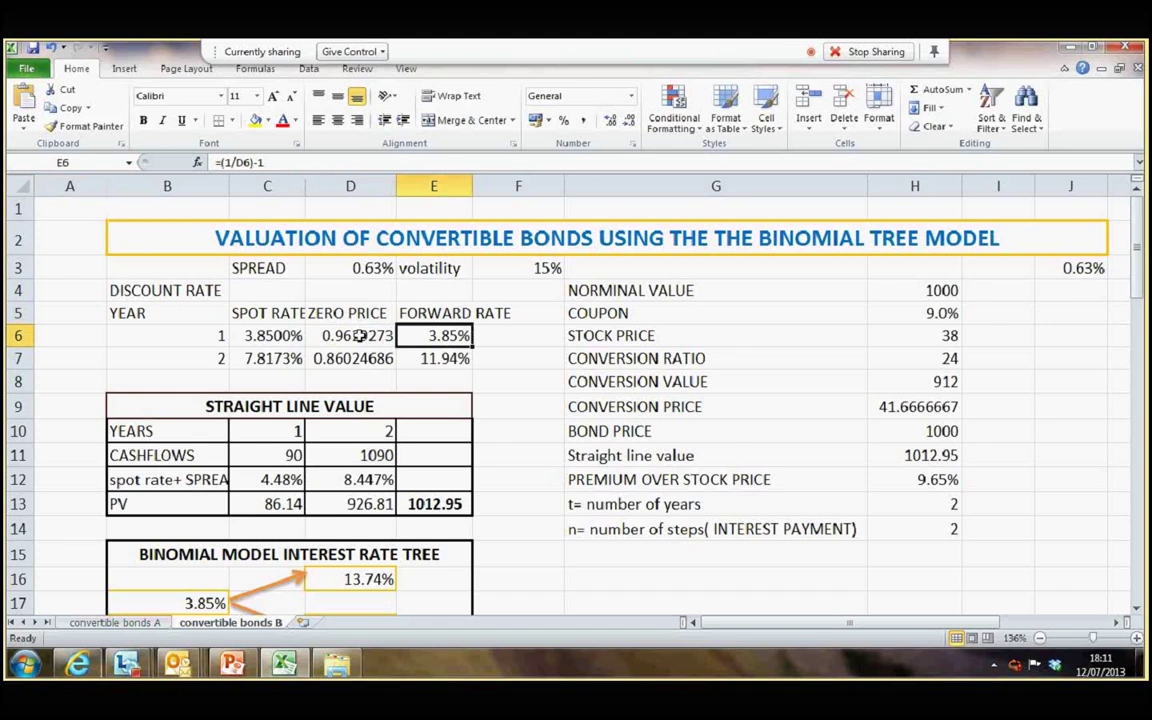
key(Left)
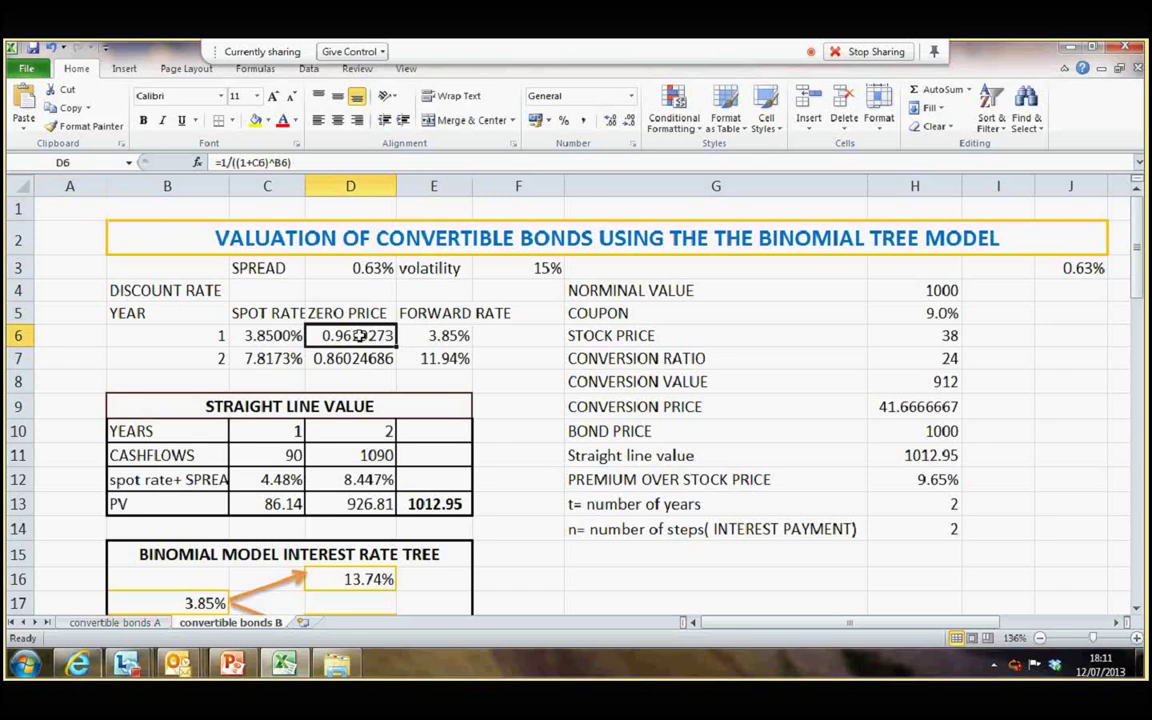
double_click(358, 336)
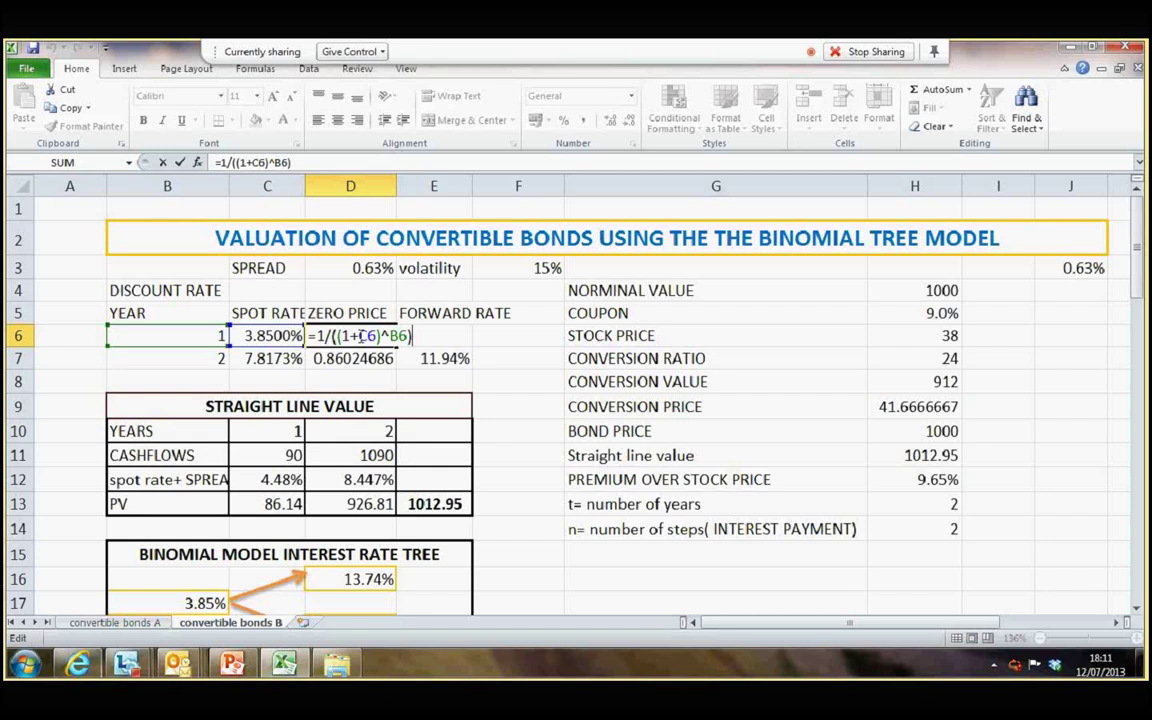
key(Return)
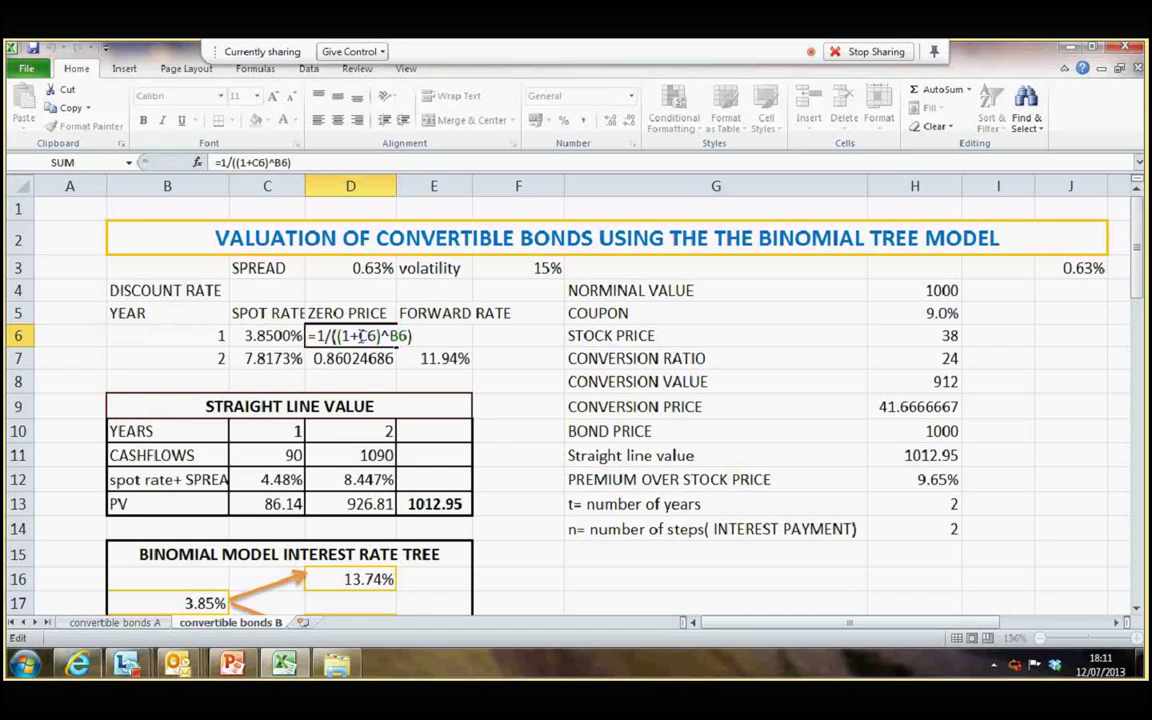
key(F2)
key(Return)
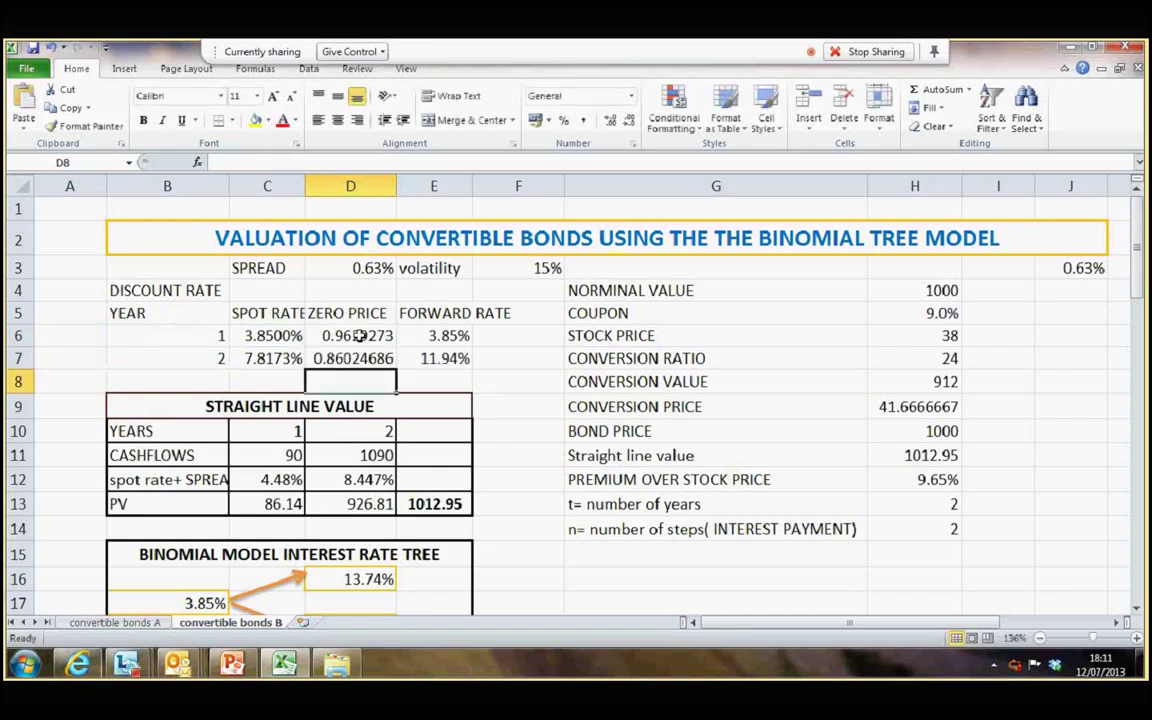
click(358, 336)
key(Right)
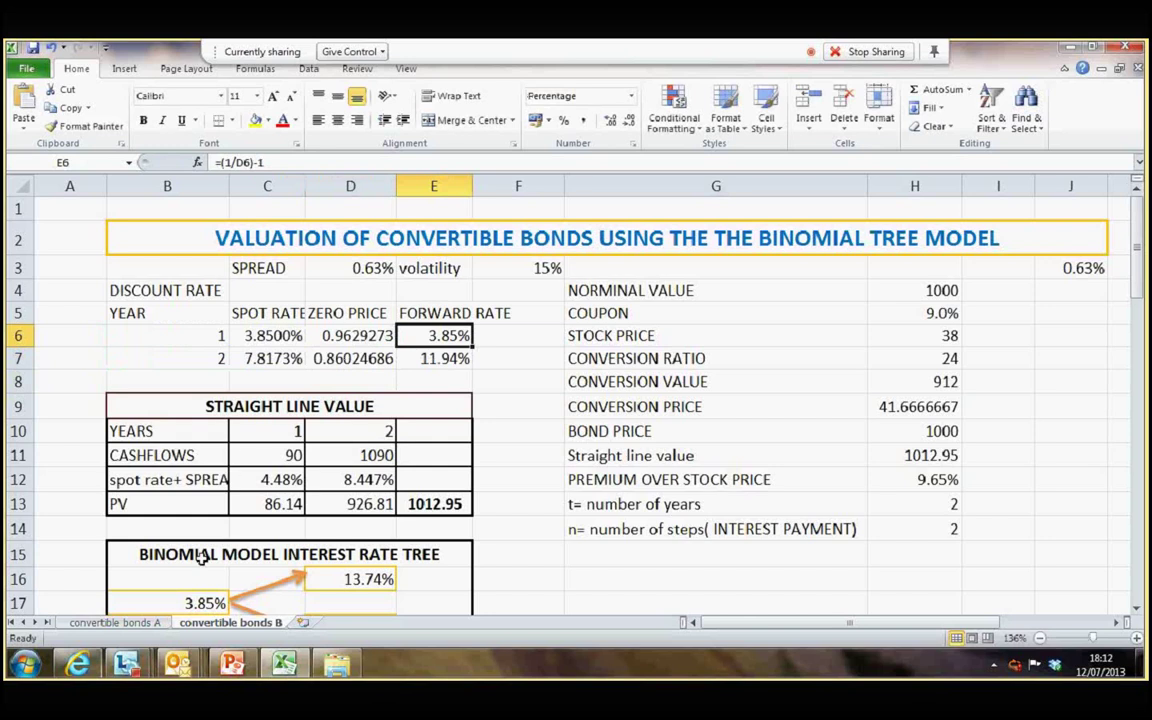
Switch back to PowerPoint and review the Step 1 forward rate slide in full-screen view.
click(231, 663)
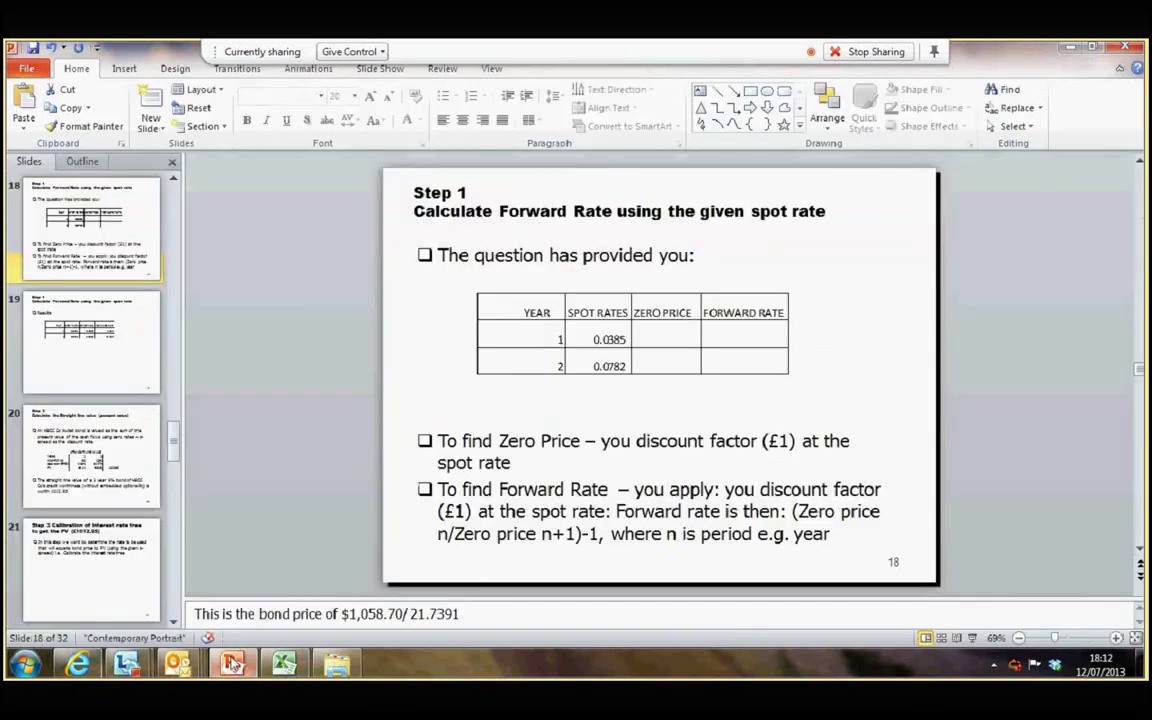
click(974, 640)
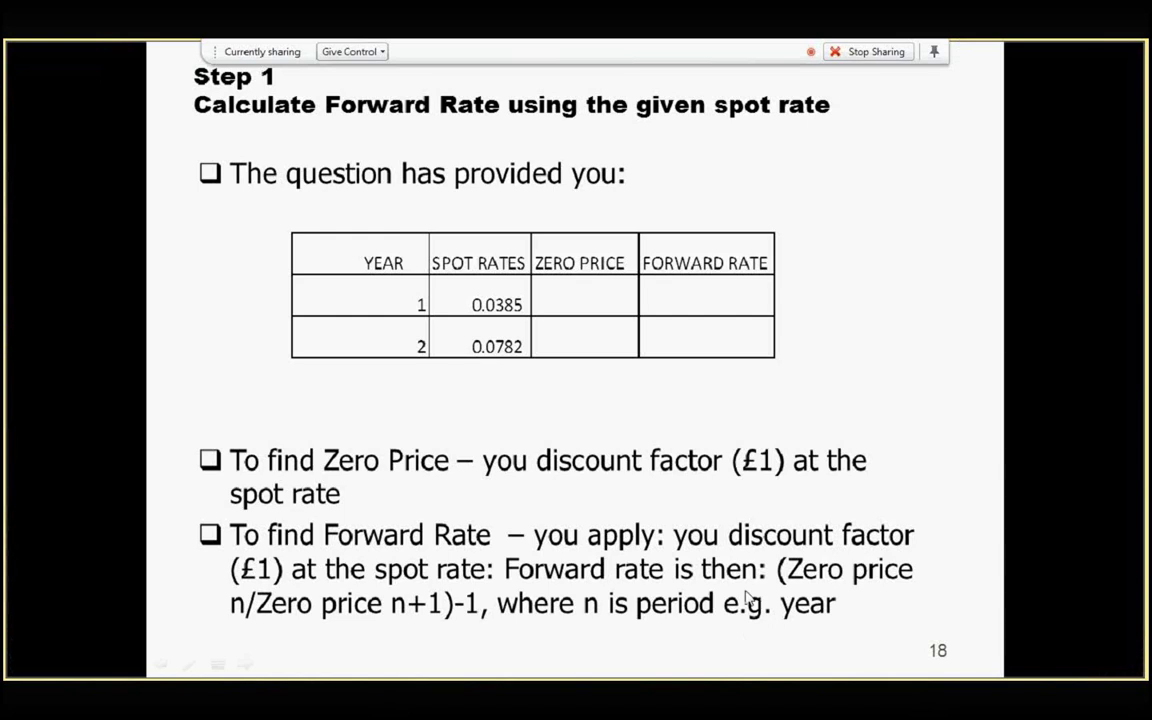
key(Escape)
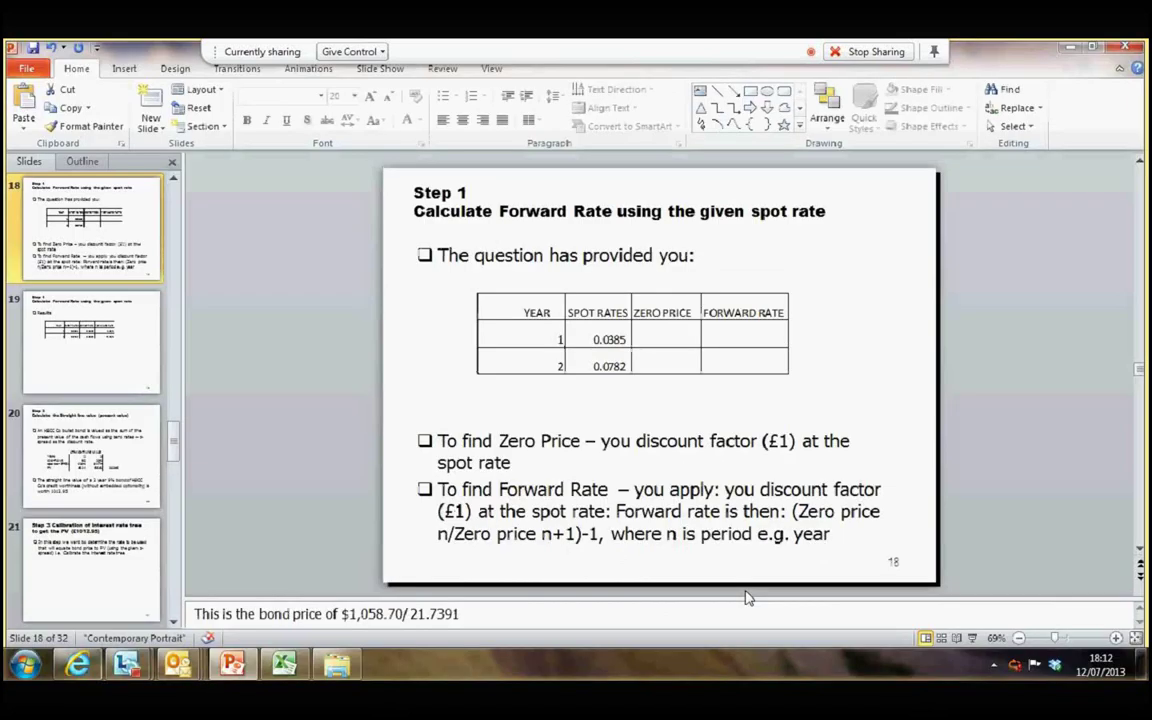
Return to the Excel workbook and look over the straight line value and binomial interest rate tree sections.
click(283, 664)
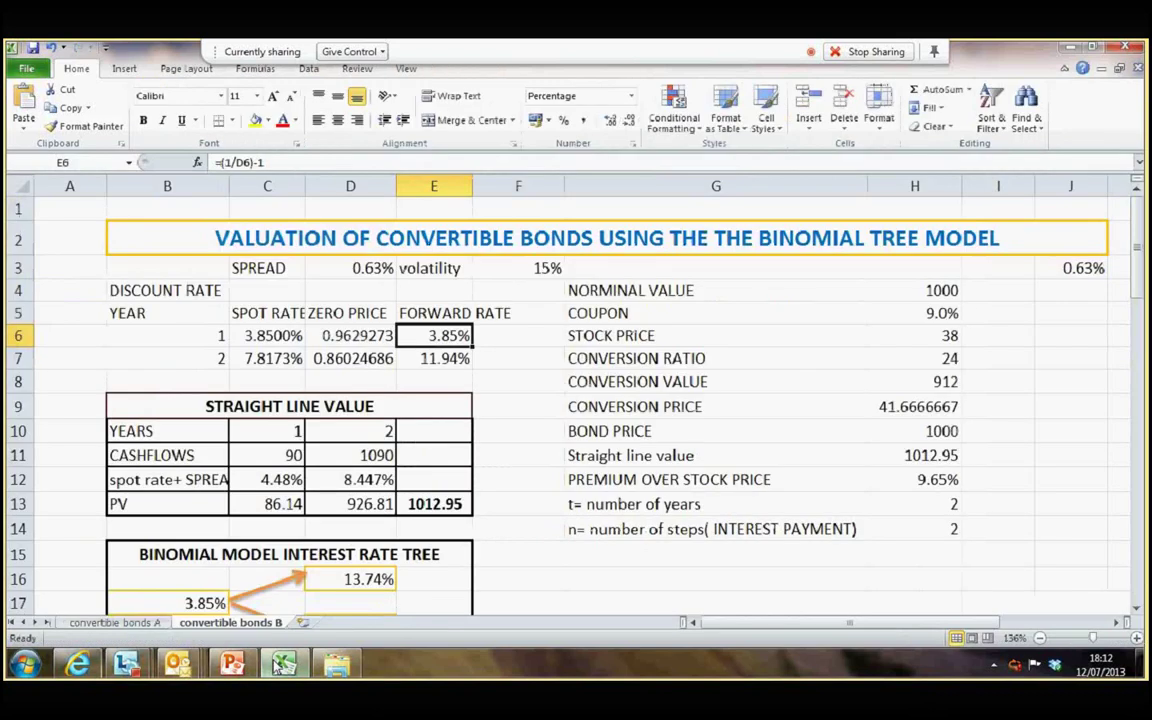
key(Down)
key(Down)
key(Down)
key(Down)
key(Down)
key(Down)
key(Down)
key(Down)
key(Down)
key(Down)
key(Down)
key(Down)
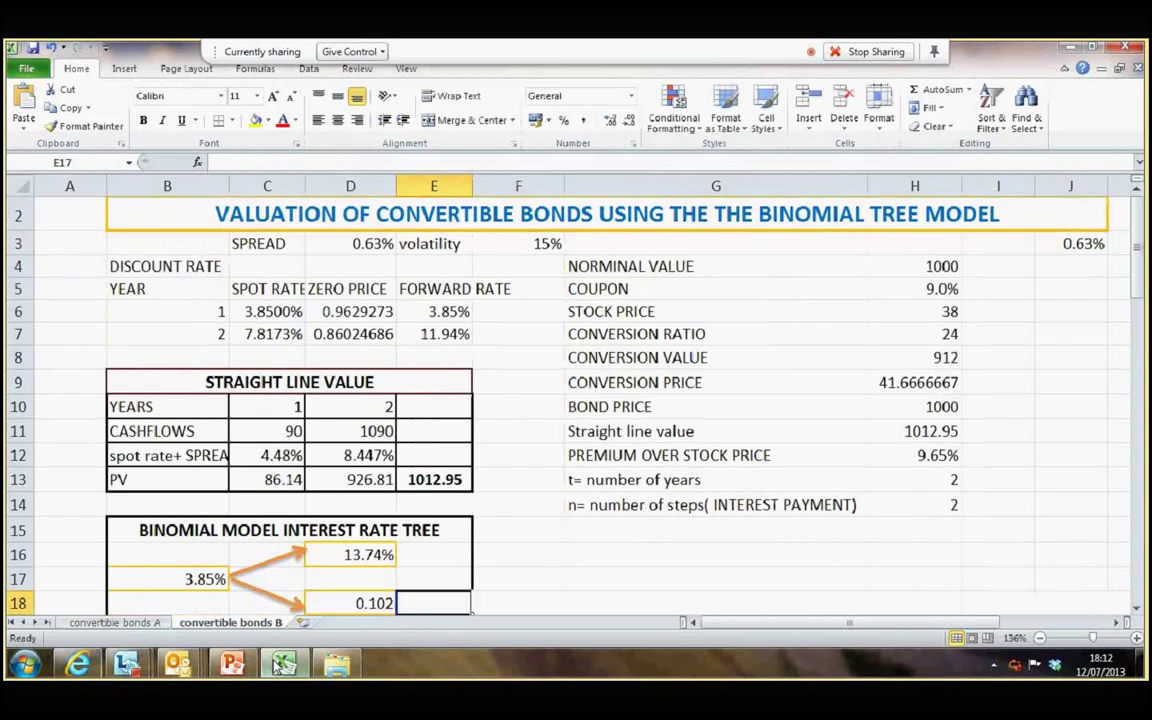
key(Down)
key(Down)
key(Down)
key(Down)
key(Down)
key(Down)
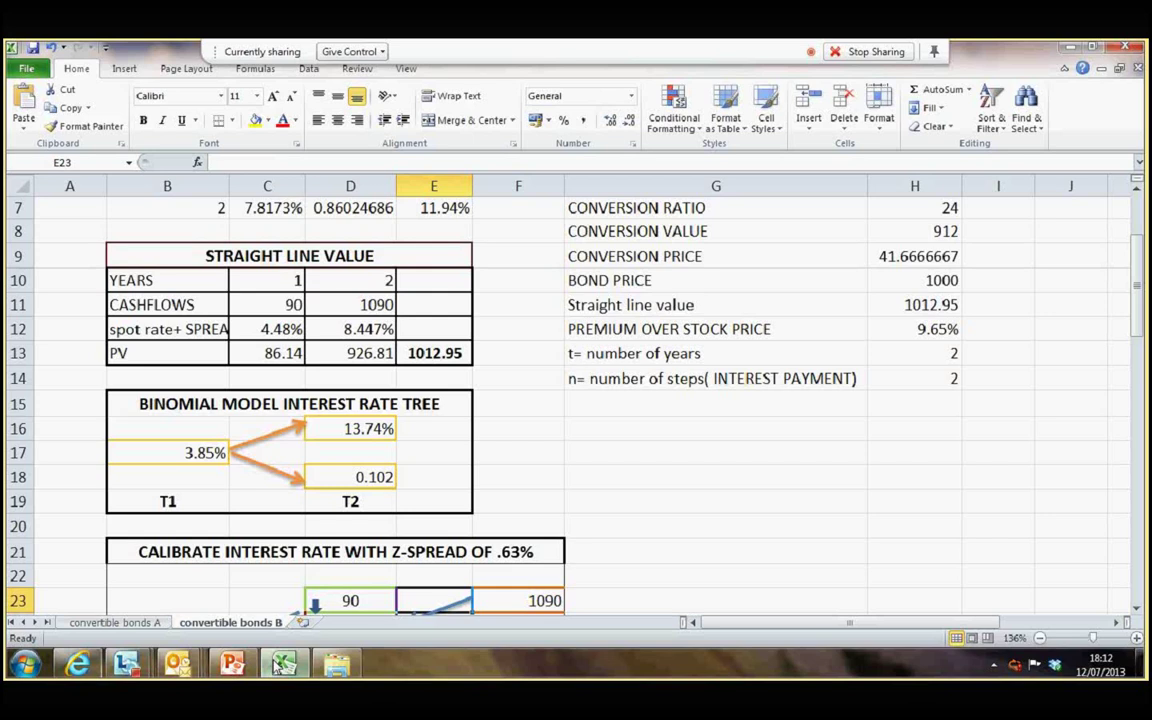
Examine the year 2 spot rate plus spread formula in D12 and the present value formula in D13.
key(Up)
key(Up)
key(Up)
key(Up)
key(Up)
key(Up)
key(Up)
key(Up)
key(Up)
key(Up)
key(Up)
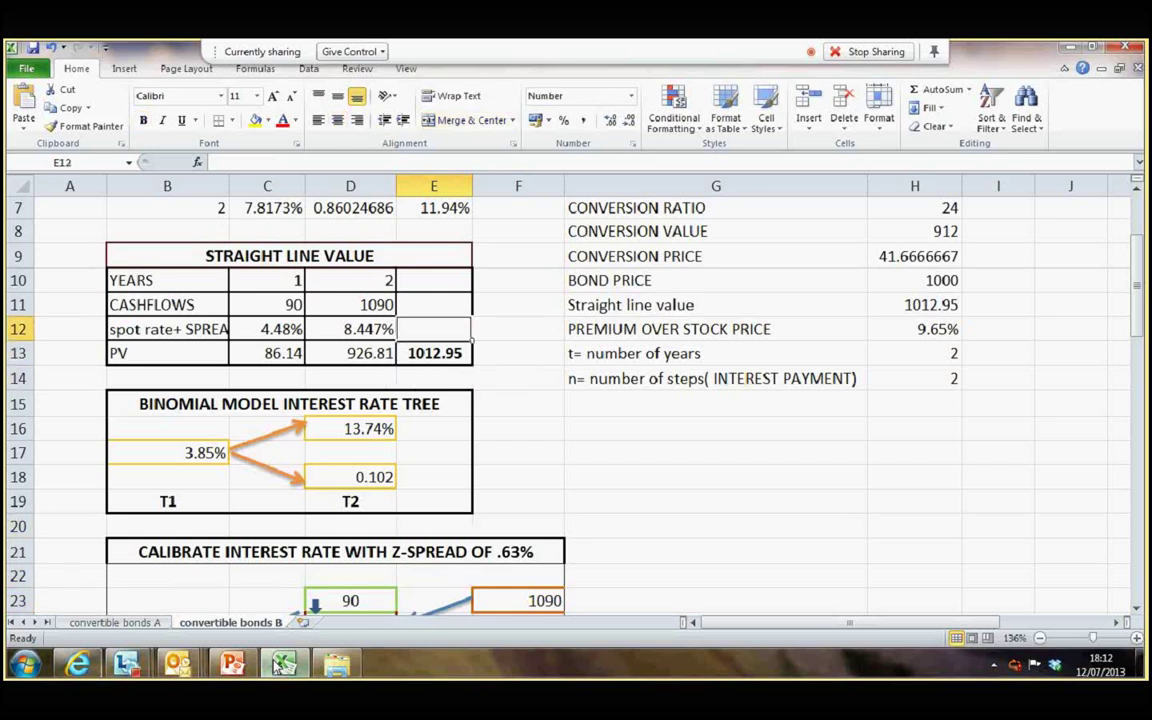
key(Left)
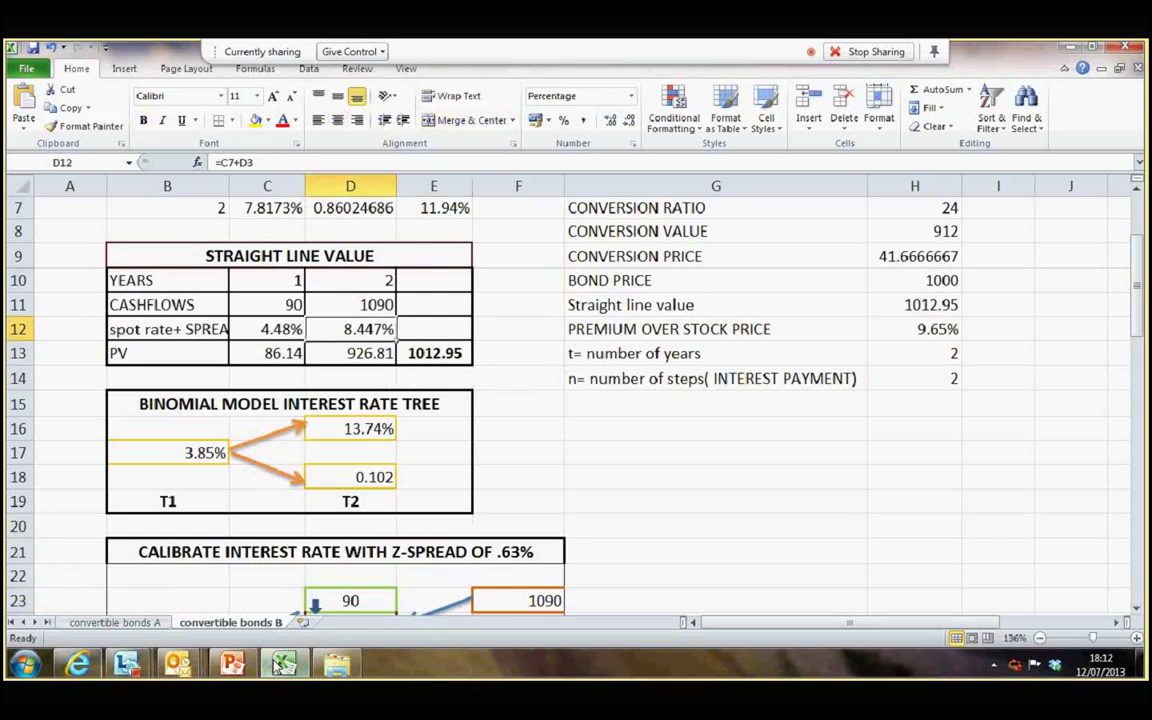
key(F2)
key(Escape)
key(Down)
key(Left)
key(Right)
key(Up)
key(F2)
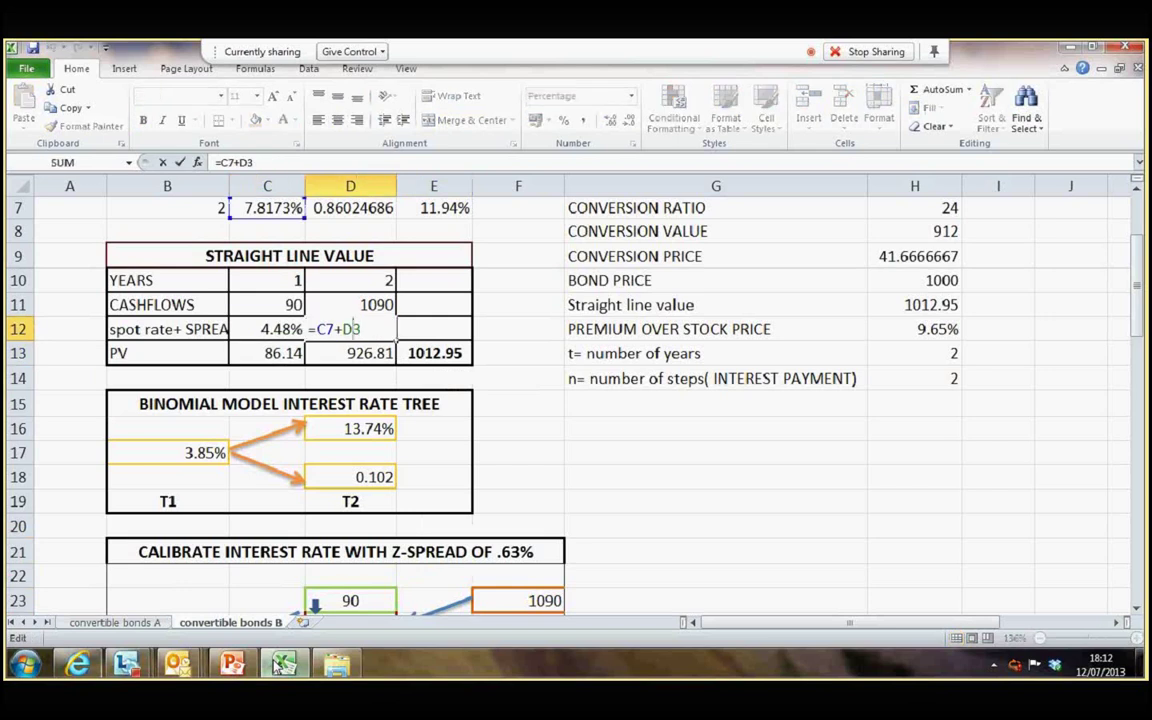
key(Return)
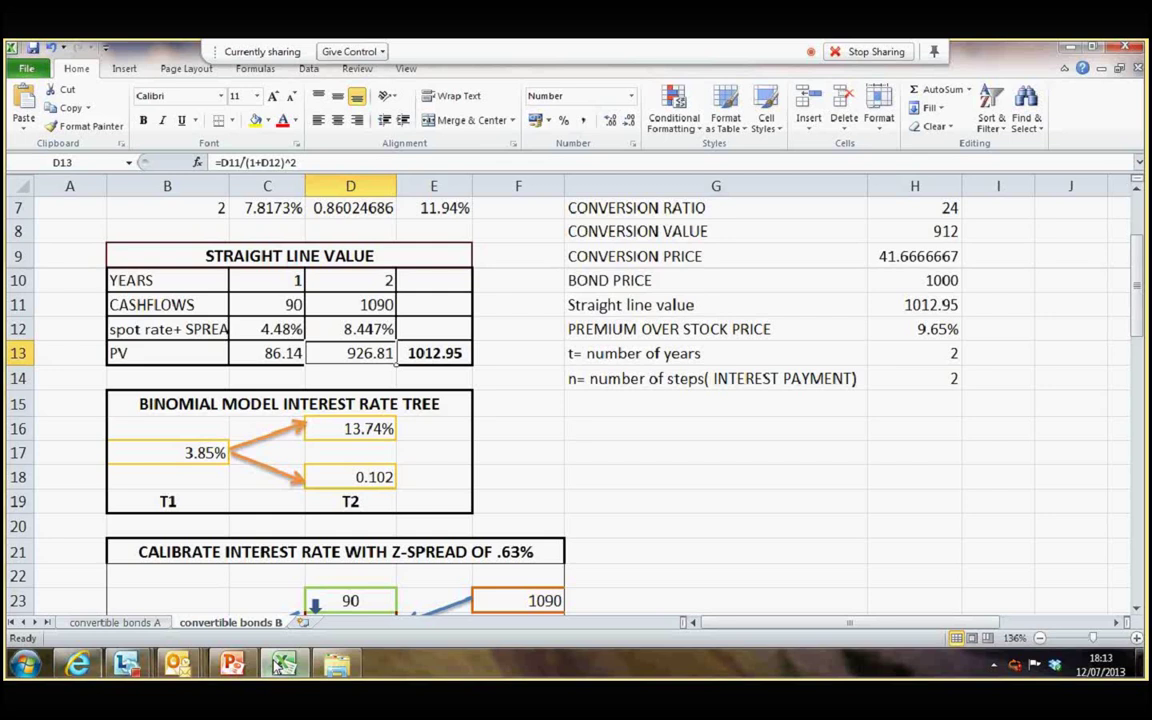
Check the total present value formula in E13 and bring the interest rate tree and Z-spread calibration section into view.
key(Down)
key(Down)
key(Down)
key(Down)
key(Down)
key(Down)
key(Down)
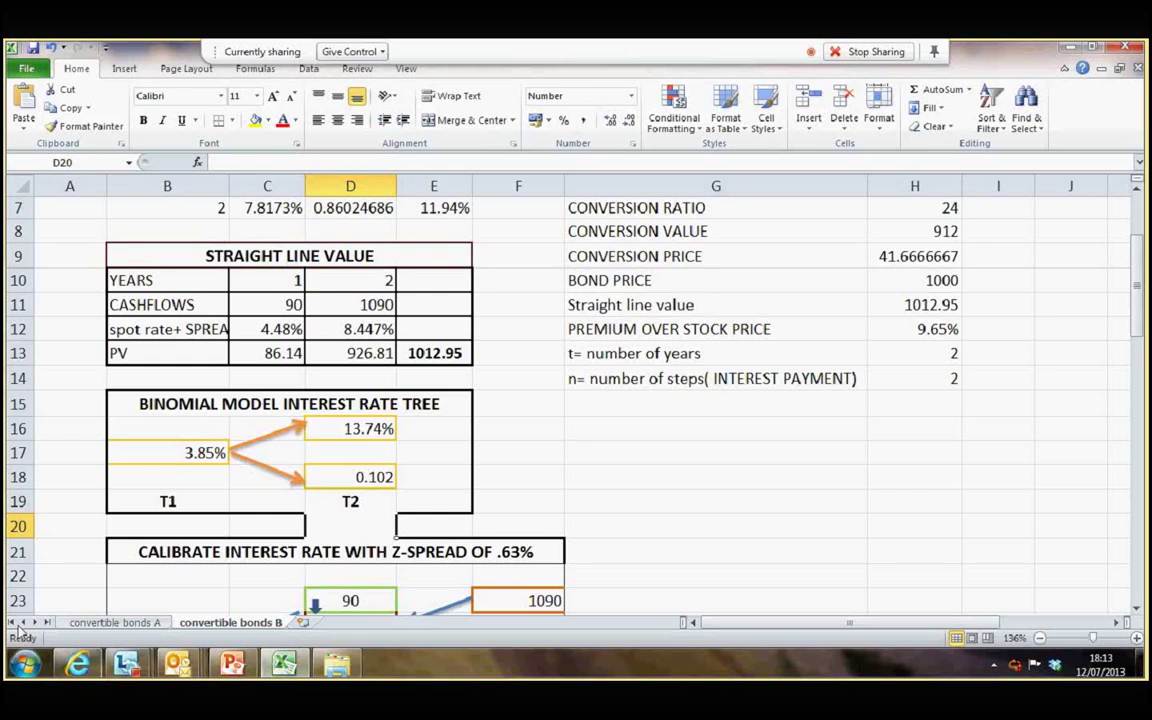
click(434, 353)
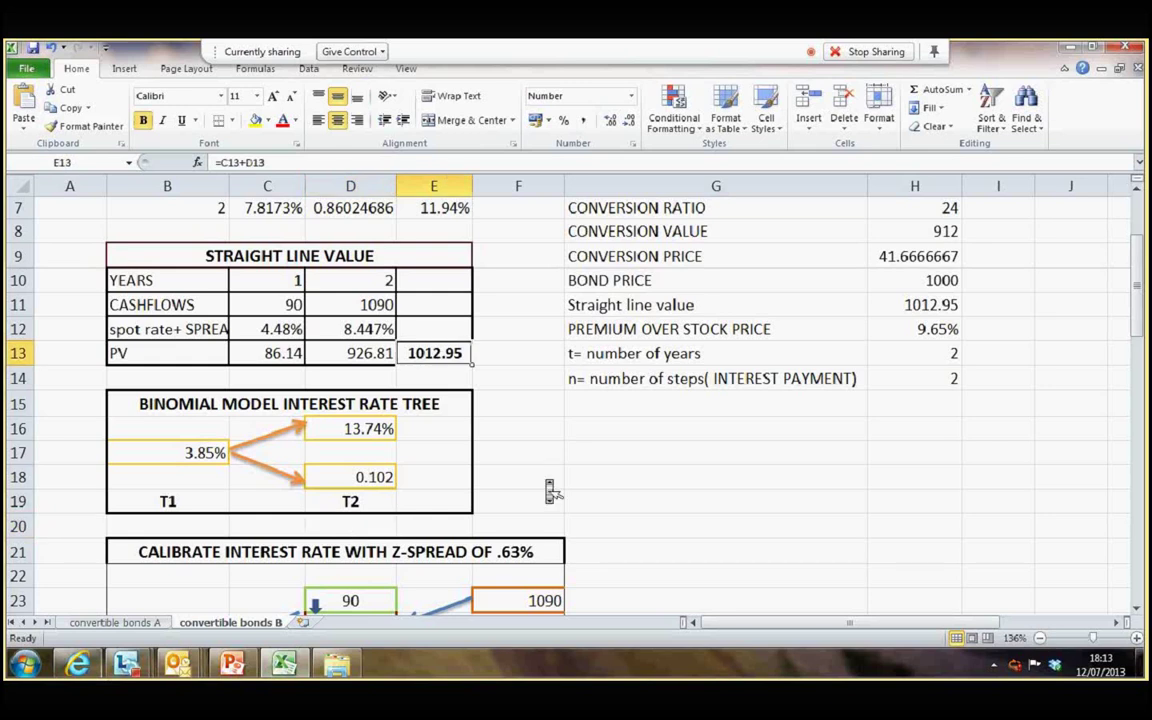
scroll(549, 488, down, 1)
scroll(549, 488, down, 1)
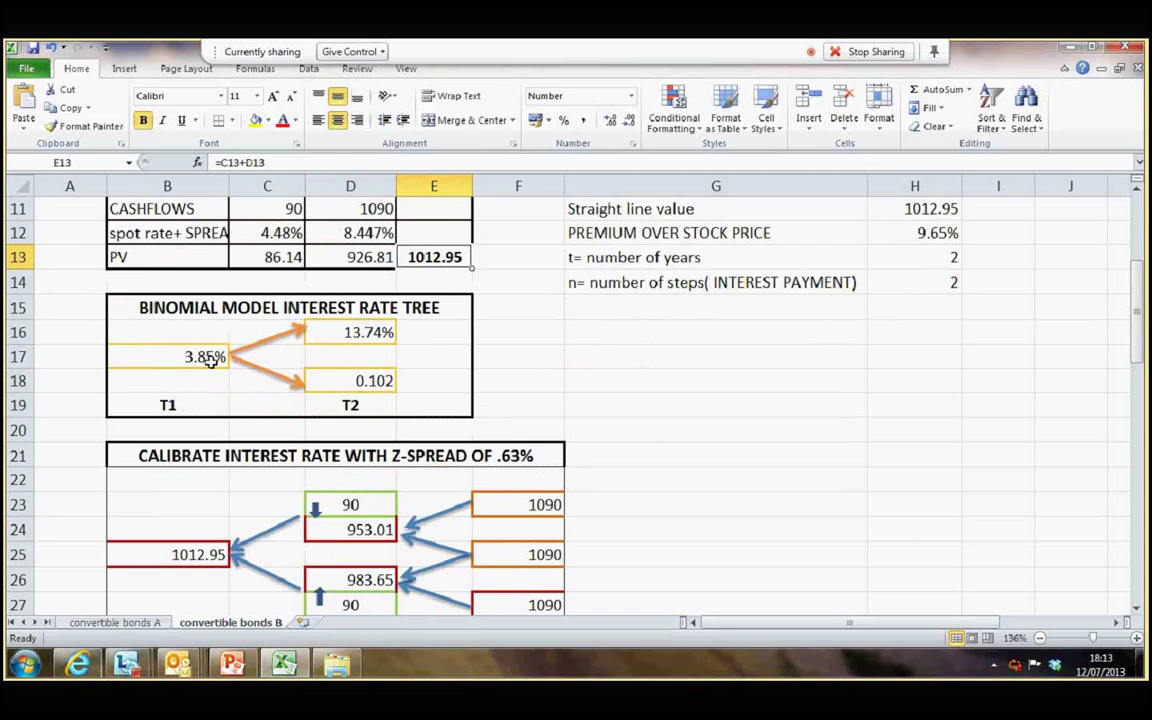
Look up the year 2 forward rate and set the lower T2 rate of the interest rate tree in D18 to 11.94%.
click(354, 381)
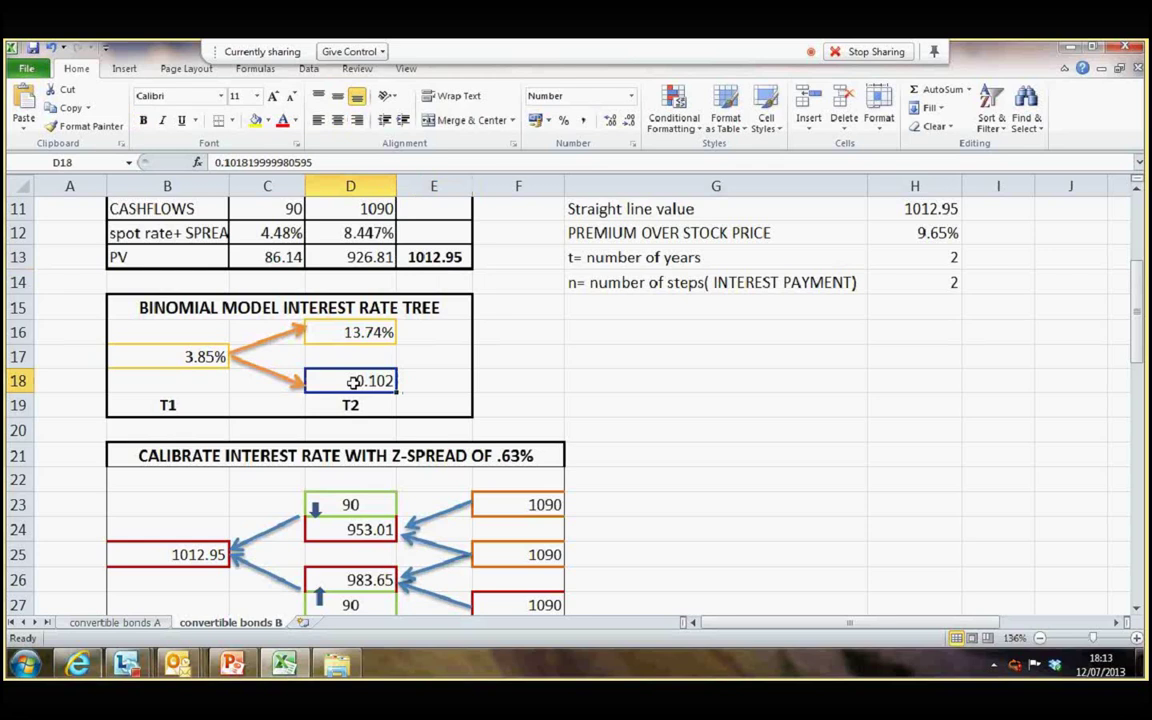
key(Up)
key(Up)
key(Up)
key(Up)
key(Up)
key(Up)
key(Up)
key(Up)
key(Up)
key(Up)
key(Up)
key(Up)
key(Up)
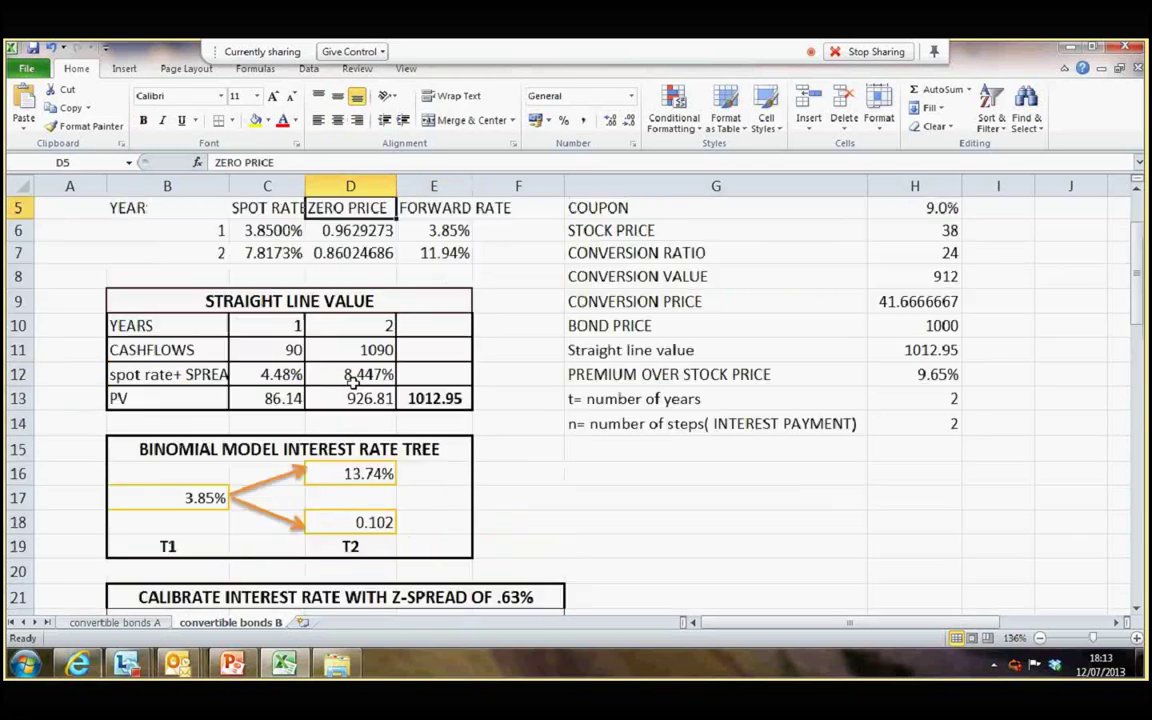
key(Up)
key(Down)
key(Down)
key(Down)
key(Down)
key(Down)
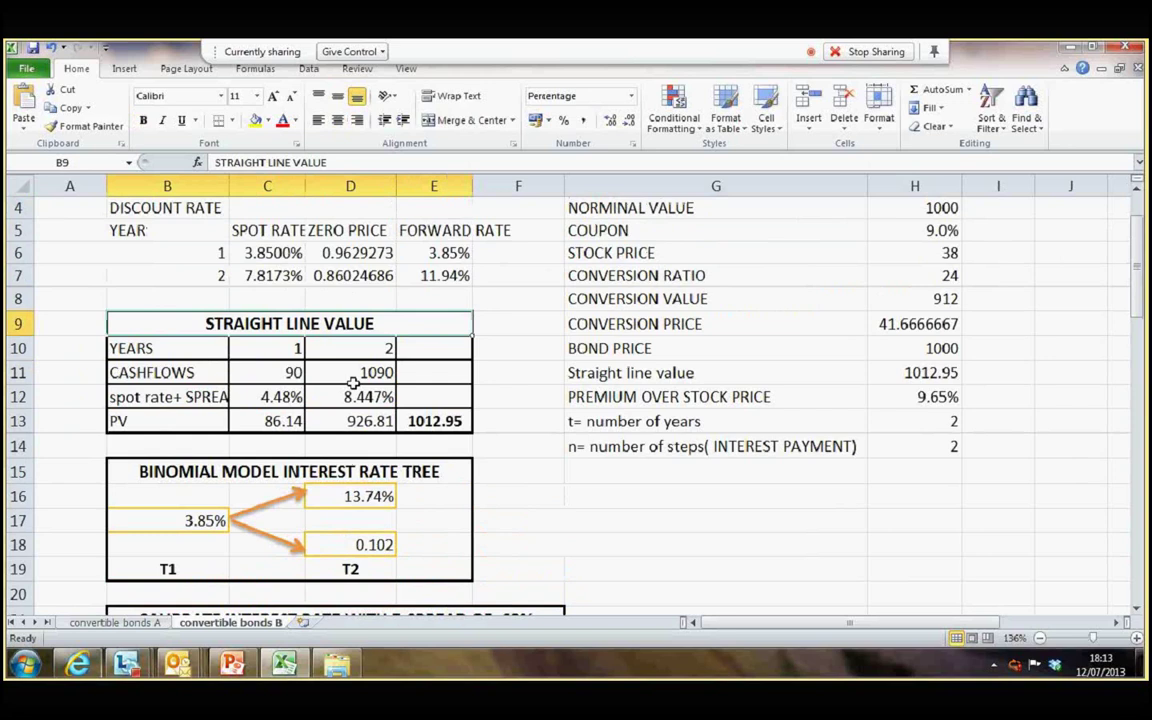
key(Down)
key(Down)
key(Down)
key(Down)
key(Down)
key(Down)
key(Down)
key(Down)
key(Down)
key(Down)
key(Down)
key(Down)
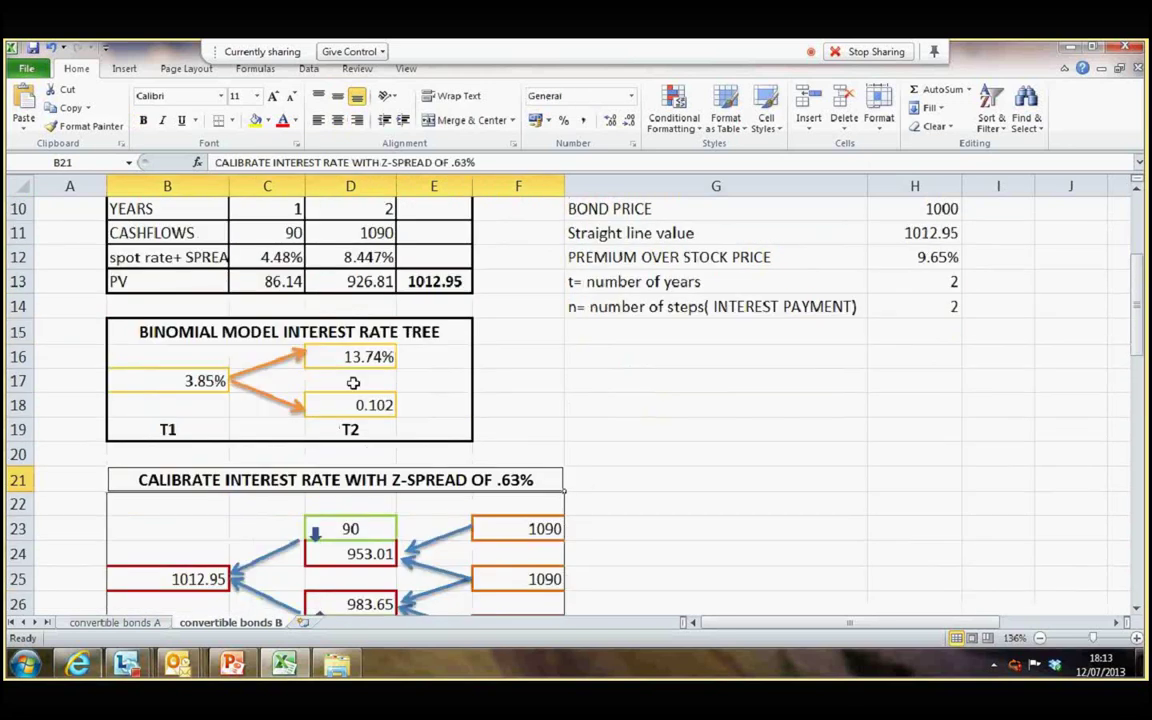
key(Up)
key(Up)
key(Up)
key(Left)
text(11.)
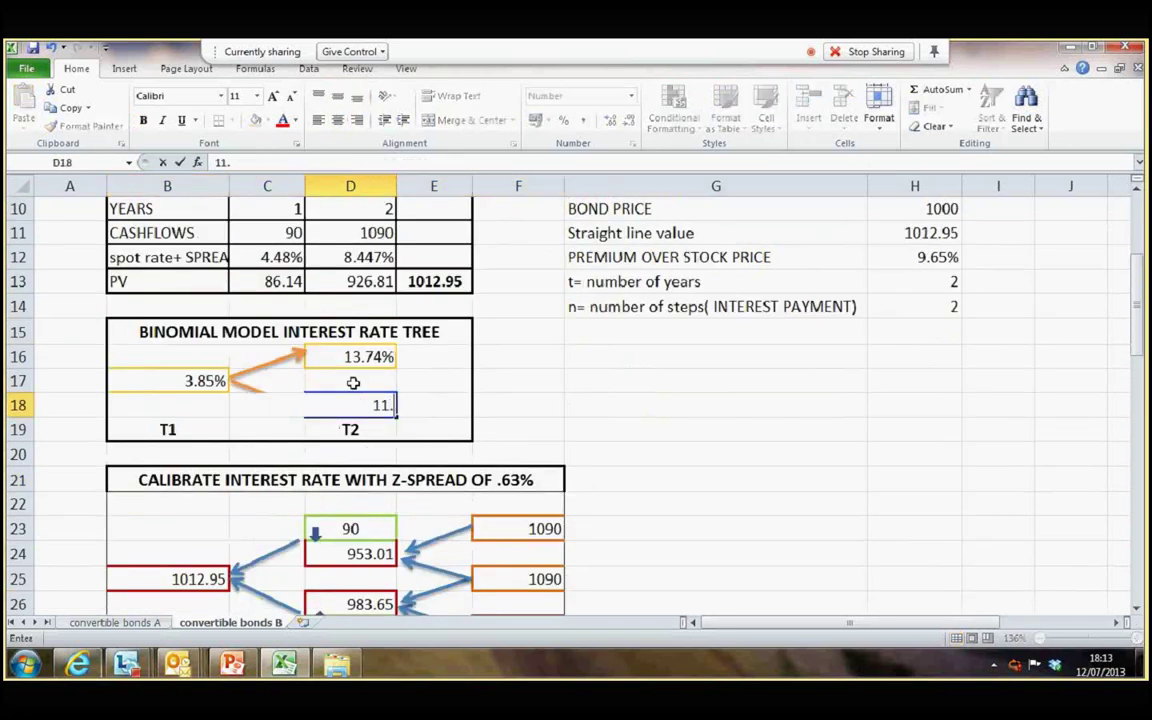
text(94%)
key(Return)
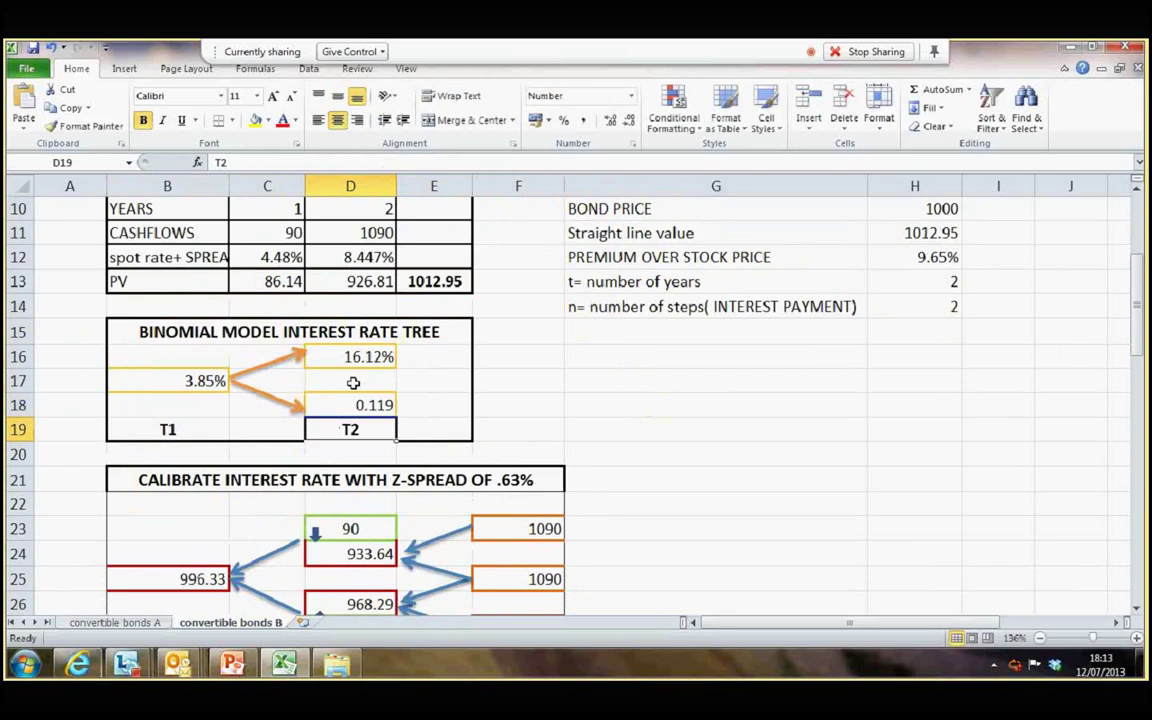
Examine the source formula of the T1 rate in B17 and the year 1 and year 2 spot rates in C6 and C7.
key(Up)
key(Up)
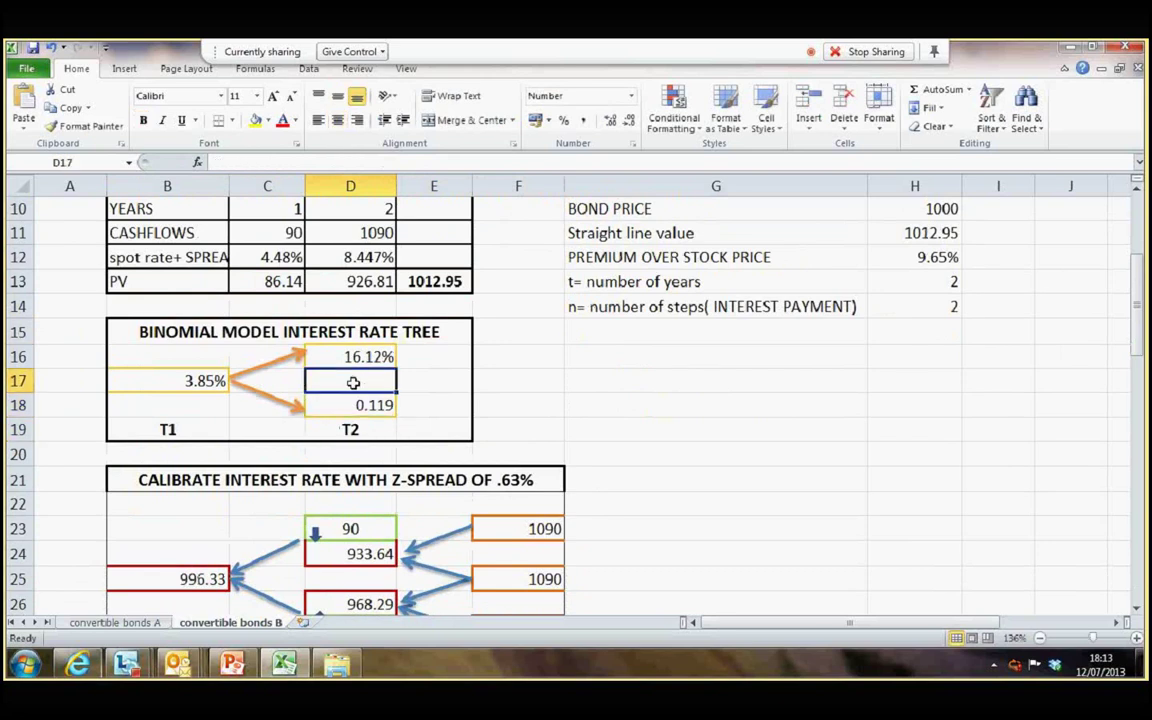
key(Left)
key(Left)
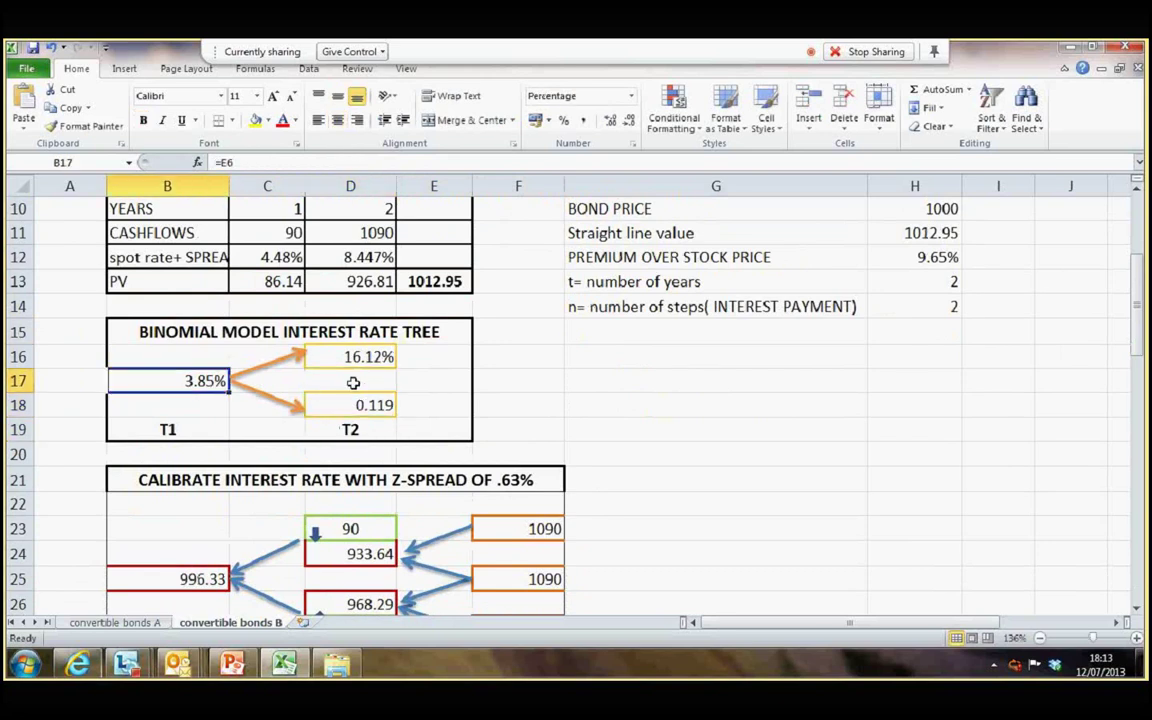
key(Up)
key(Up)
key(Up)
key(Up)
key(Up)
key(Up)
key(Up)
key(Up)
key(Up)
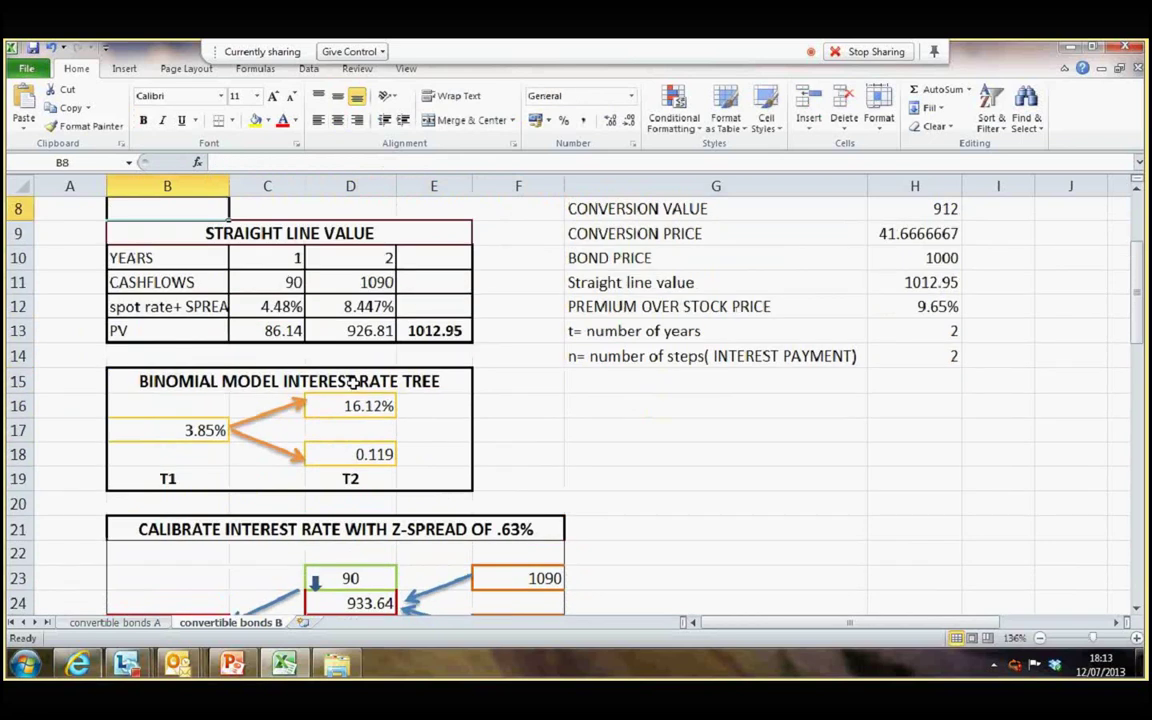
key(Up)
key(Up)
key(Right)
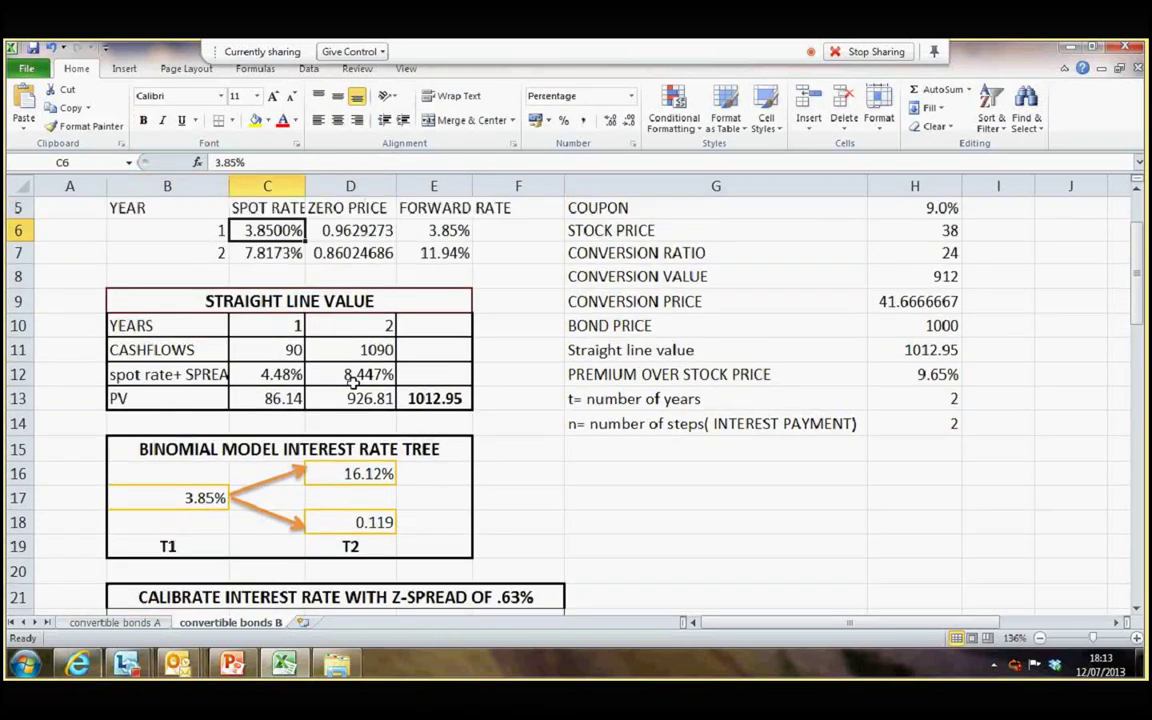
key(Down)
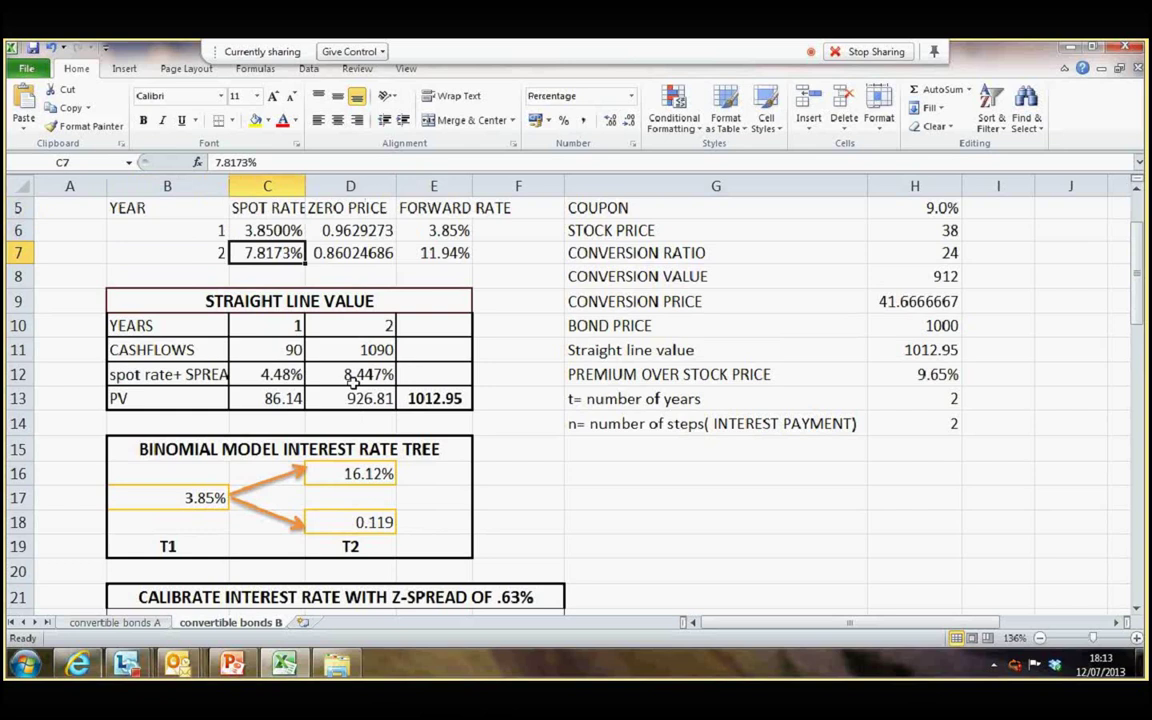
key(Down)
key(Down)
key(Down)
key(Down)
key(Down)
key(Down)
key(Down)
key(Down)
key(Down)
key(Down)
key(Left)
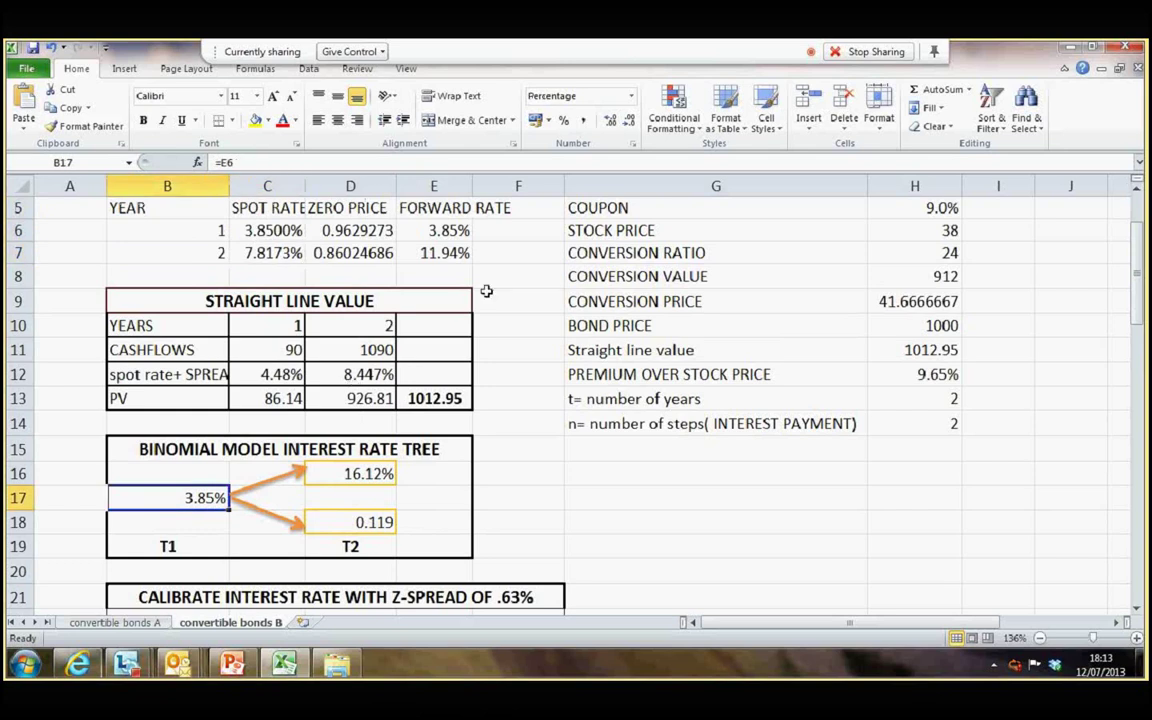
Examine the formulas in E6 and D16, and switch to PowerPoint to view the upper rate formula on slide 22 in full screen.
click(458, 230)
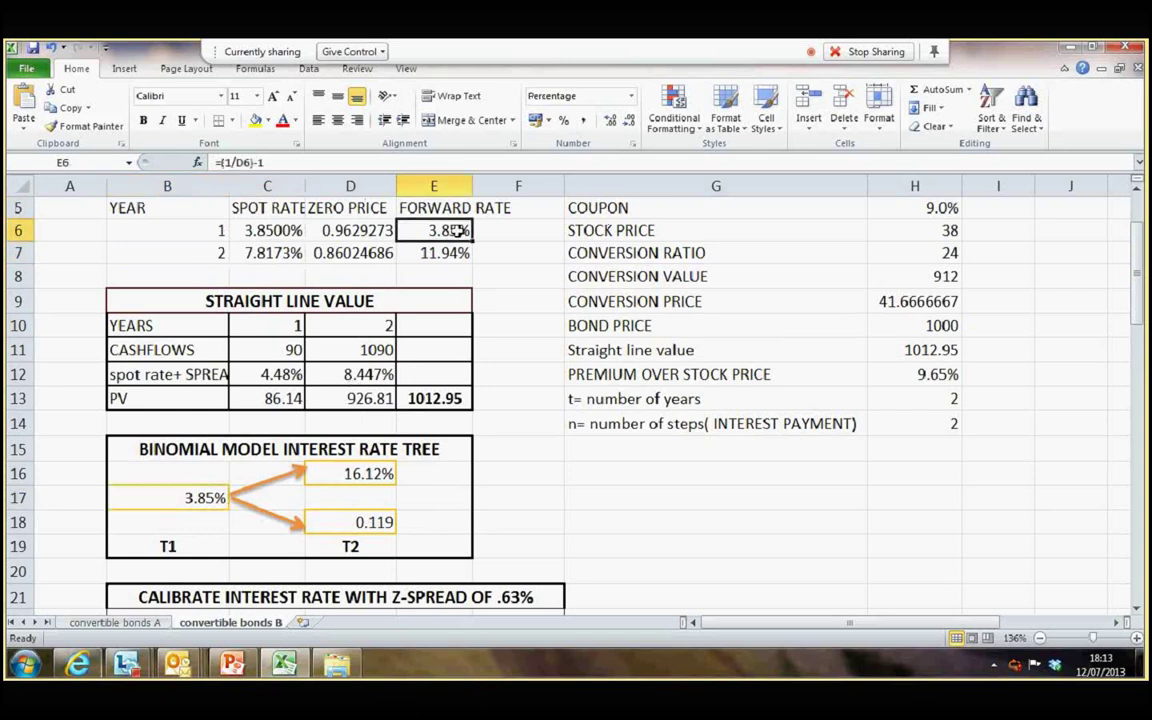
click(350, 475)
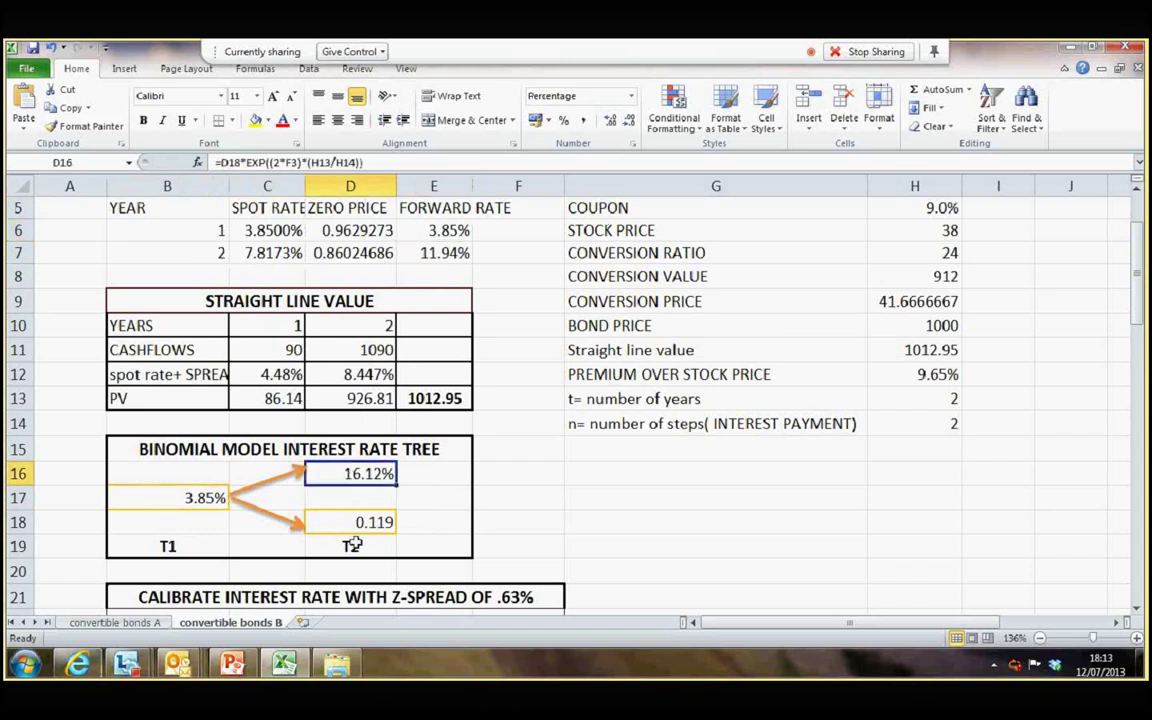
click(231, 665)
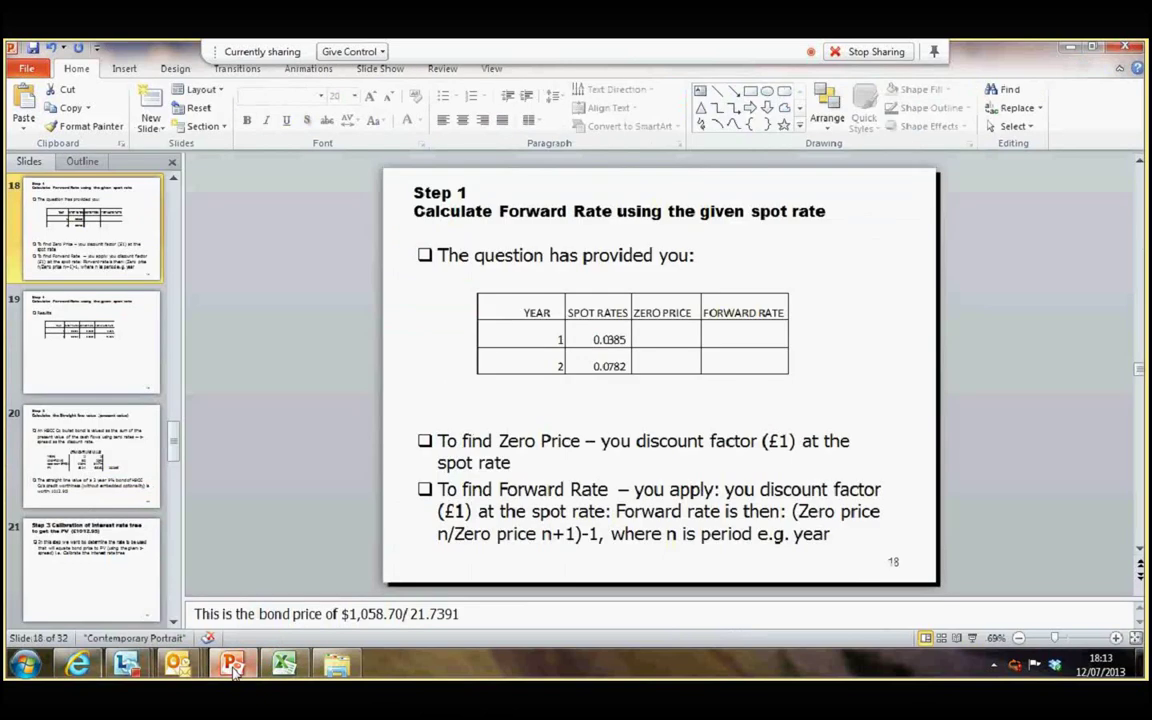
key(Down)
key(Down)
key(Down)
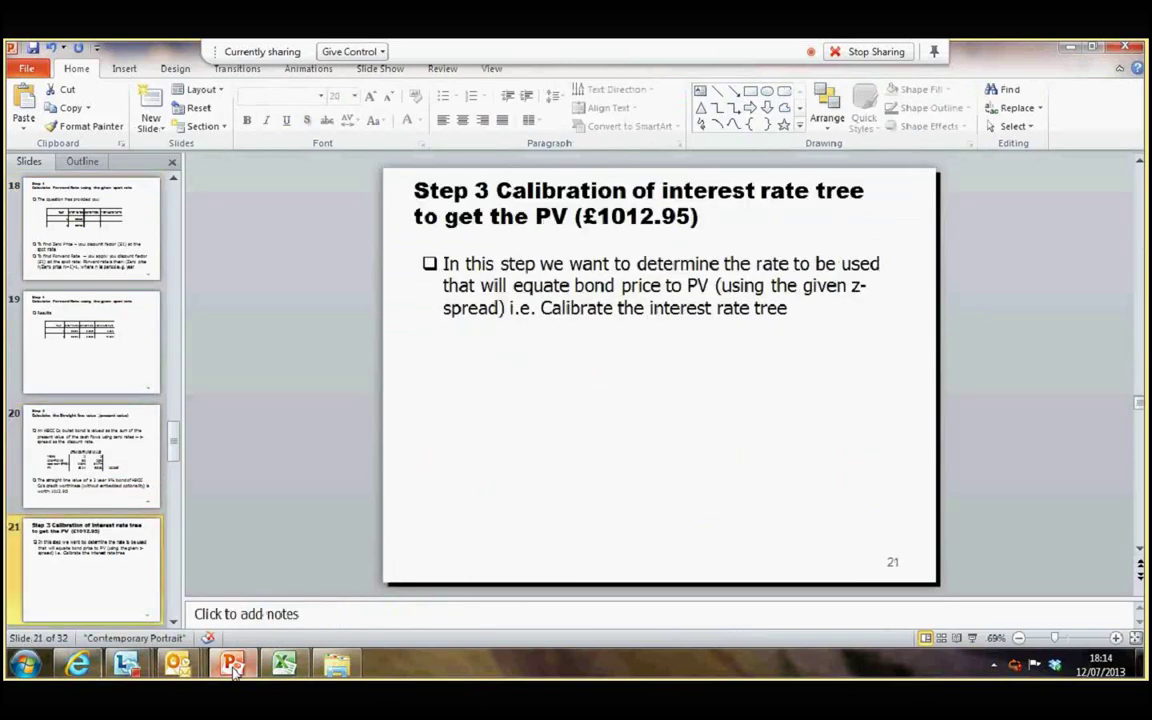
key(Down)
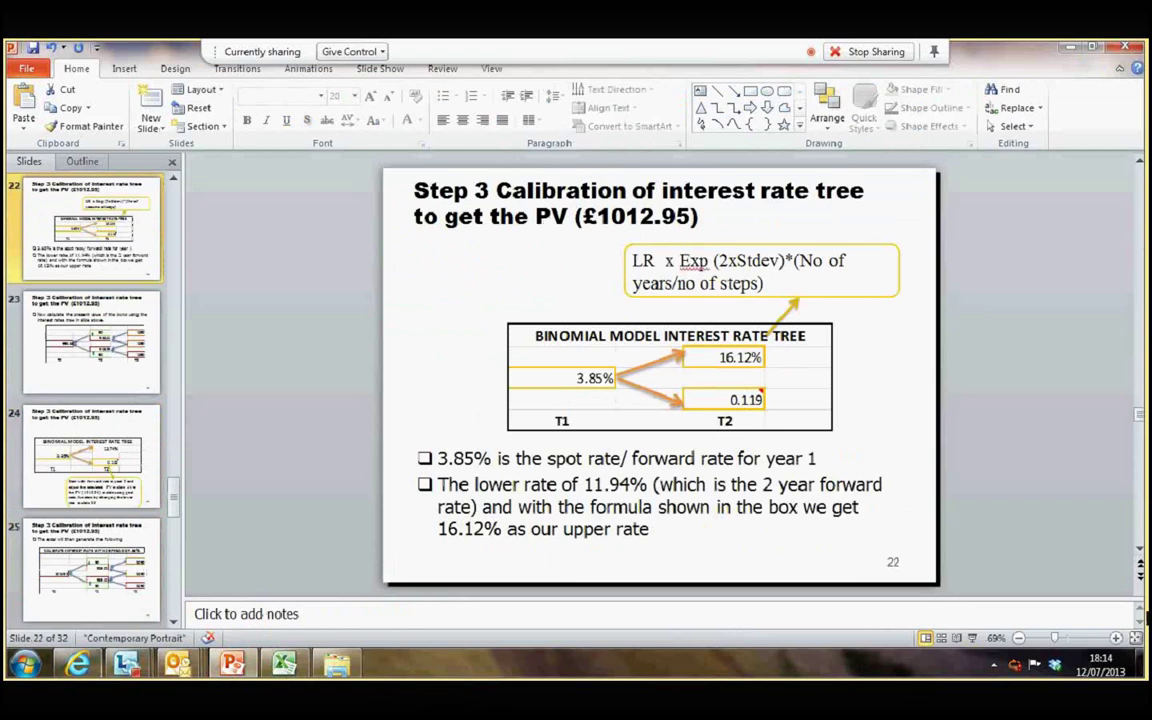
click(974, 639)
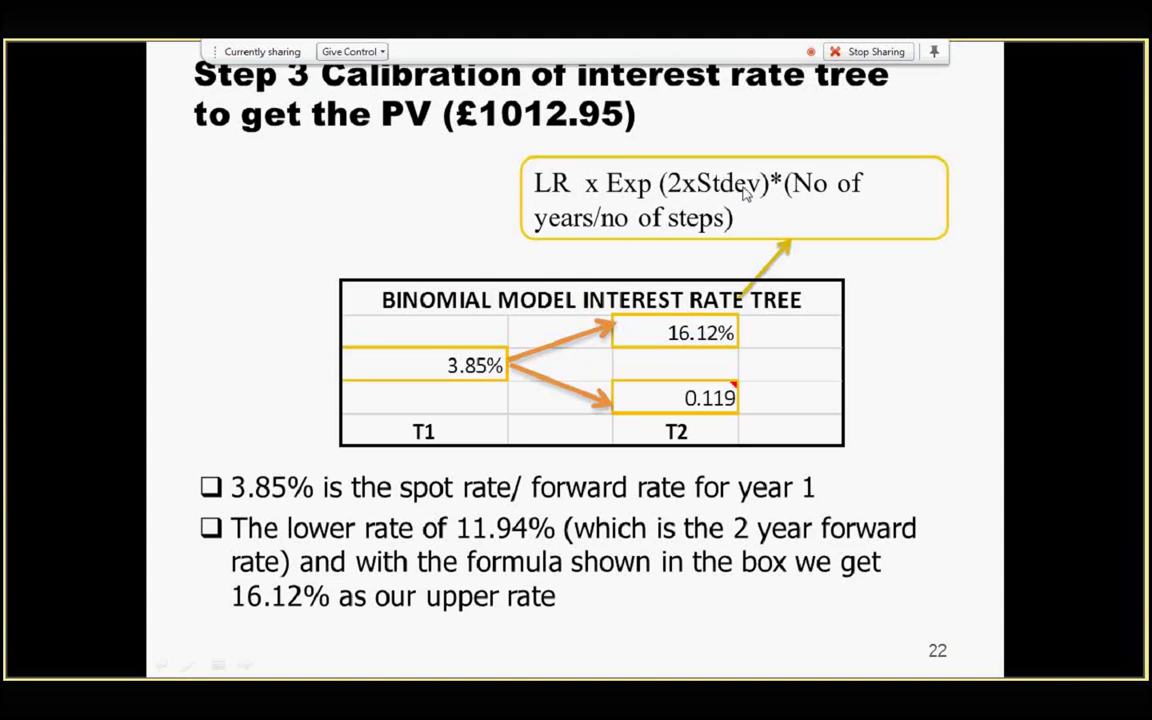
key(Escape)
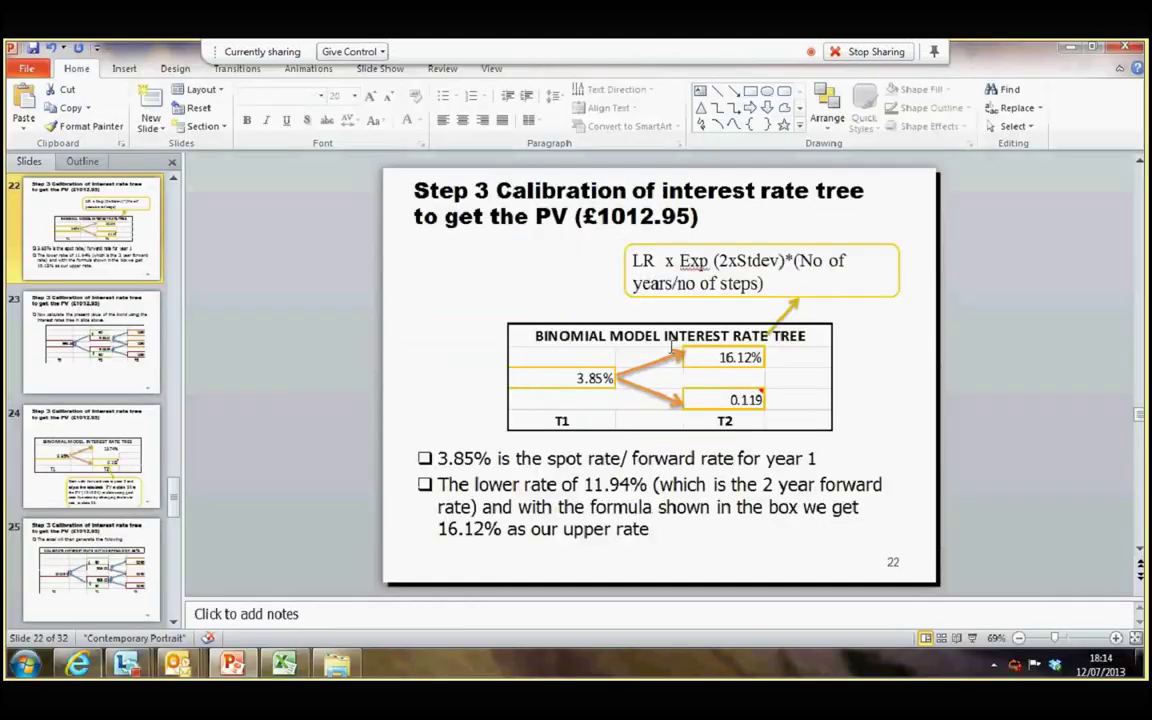
Switch back to Excel and bring the Z-spread interest rate calibration tree into view.
click(285, 665)
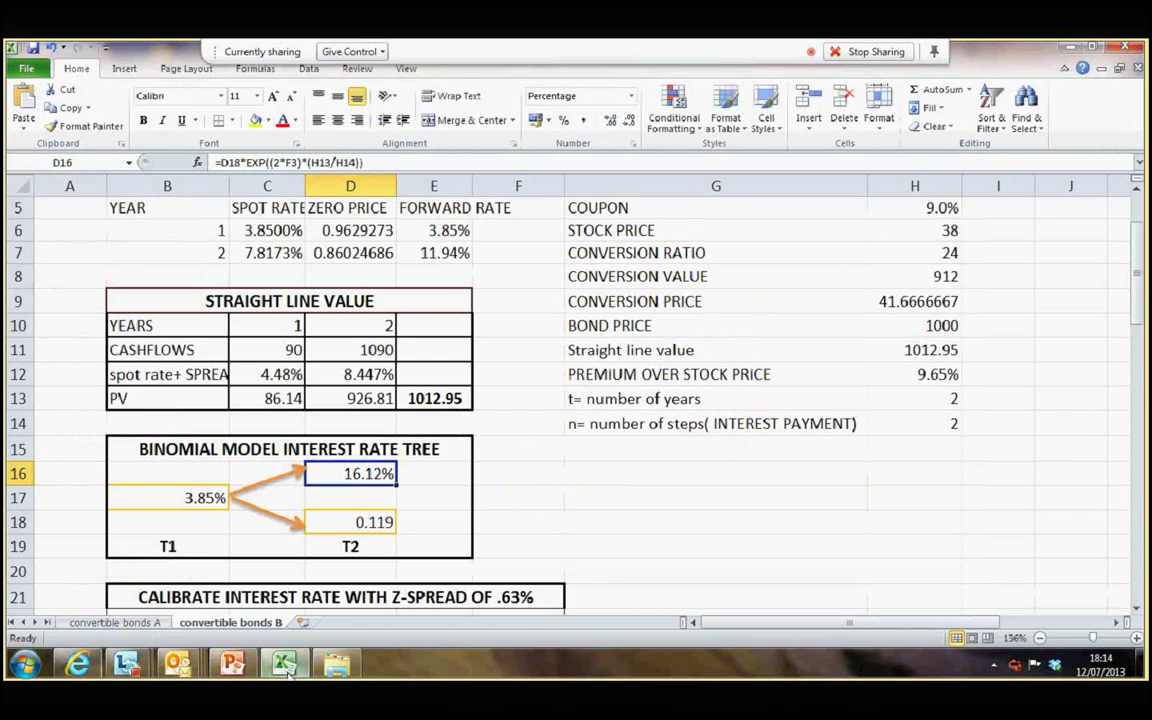
key(Down)
key(Down)
key(Down)
key(Down)
key(Down)
key(Down)
key(Down)
key(Down)
key(Down)
key(Down)
key(Down)
key(Down)
key(Down)
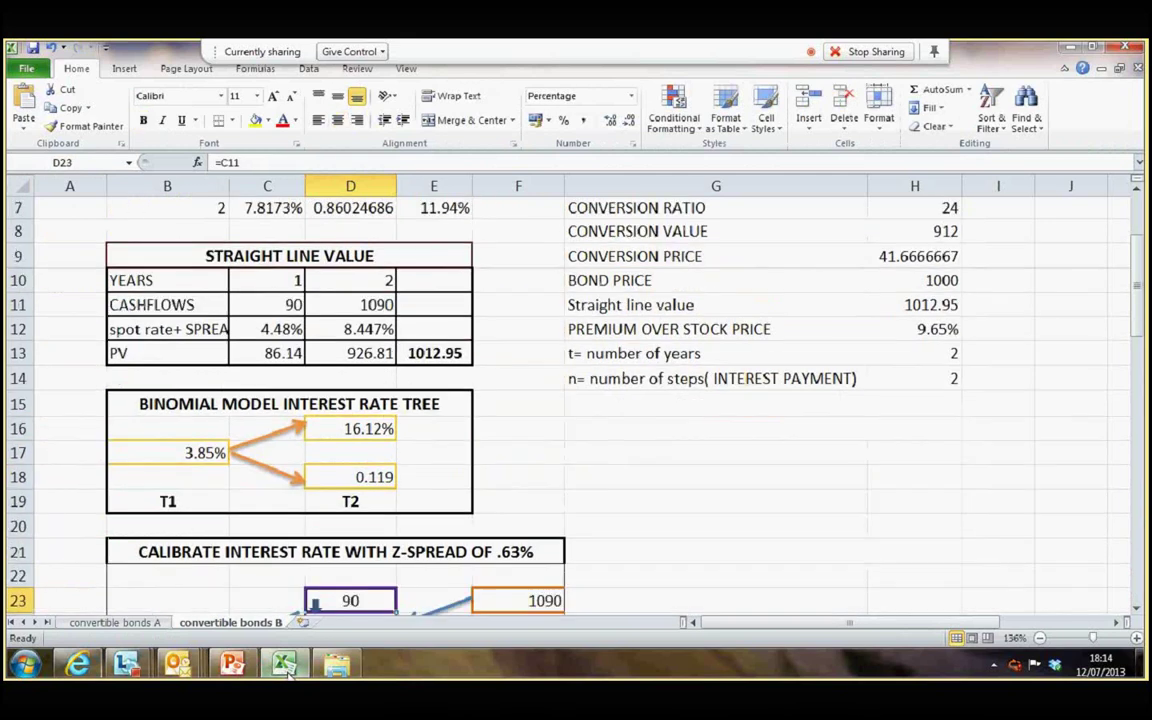
key(Down)
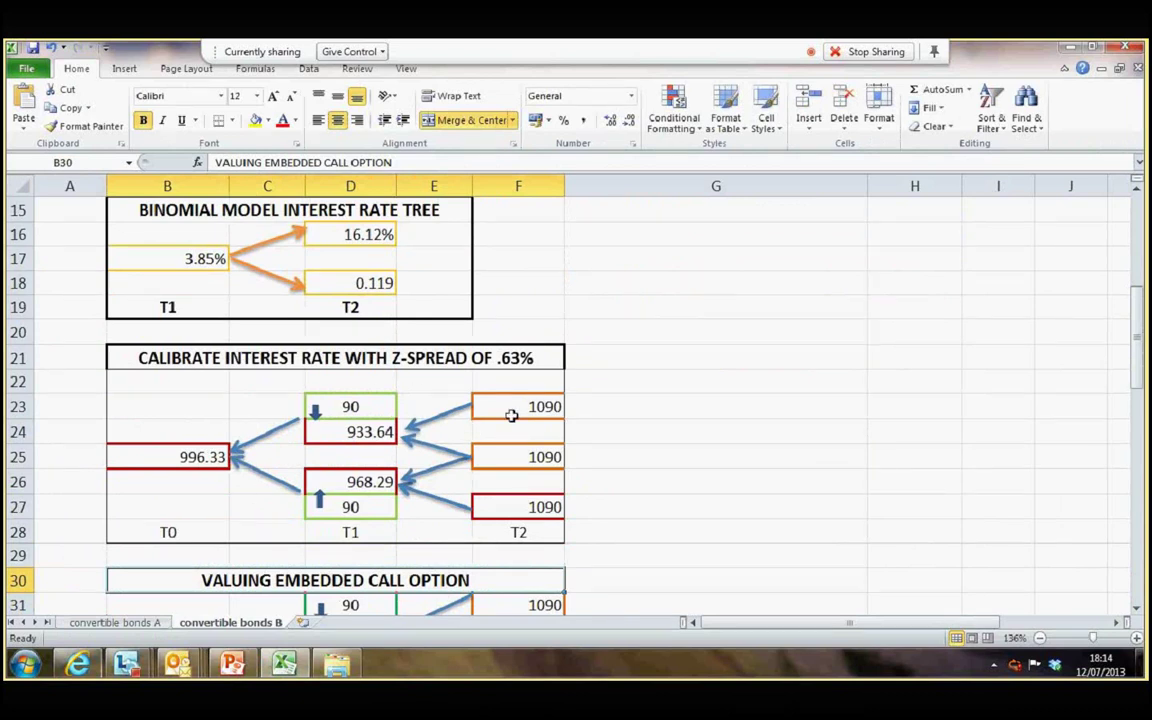
Examine the upper T1 present value formula in D24 alongside the neighbouring T1 coupon and T2 cash flow.
click(361, 431)
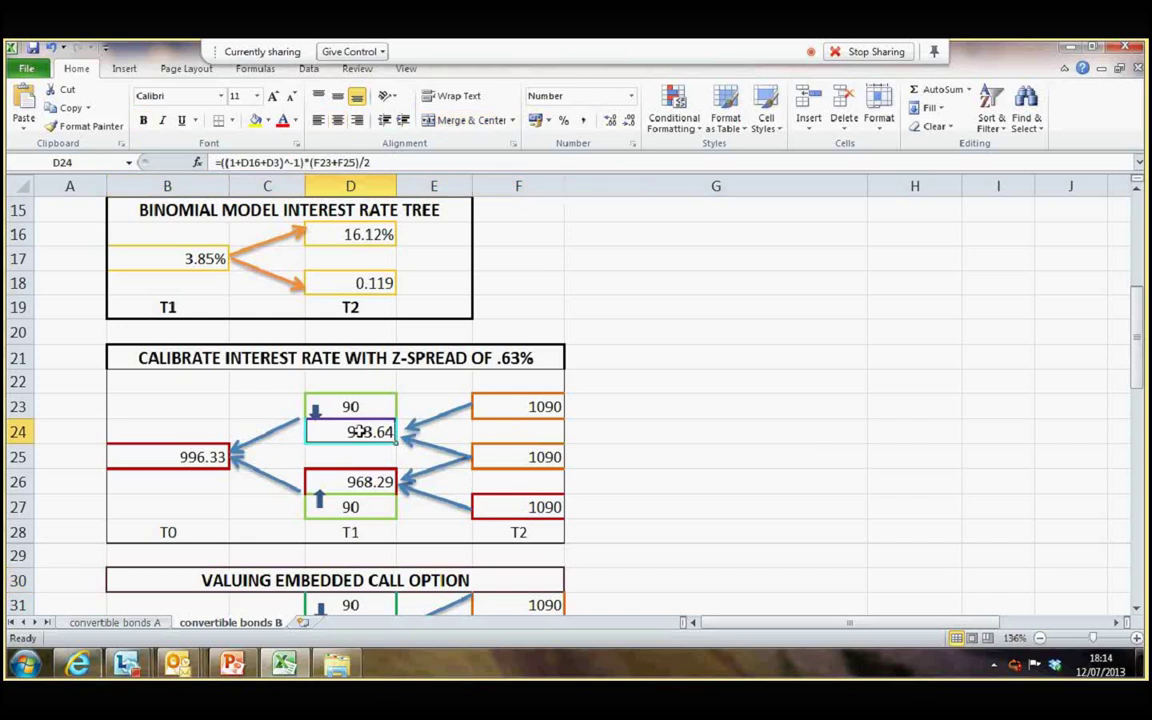
key(Up)
key(Down)
key(Right)
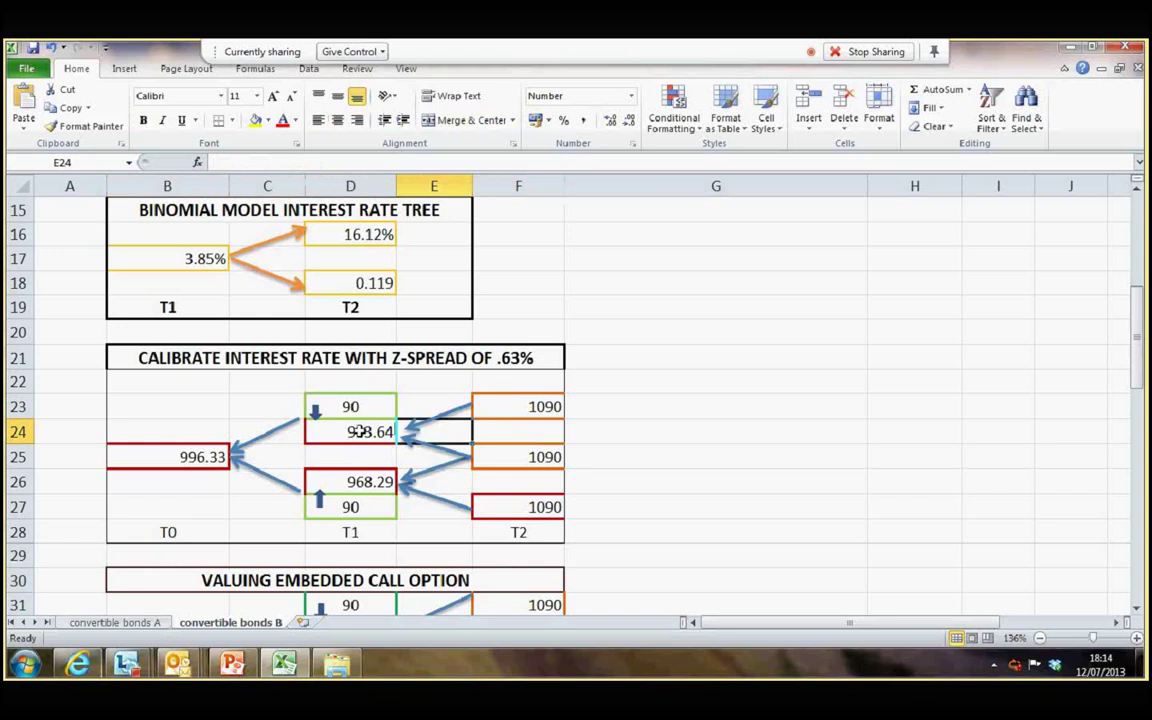
key(Right)
key(Up)
key(Left)
key(Left)
key(Down)
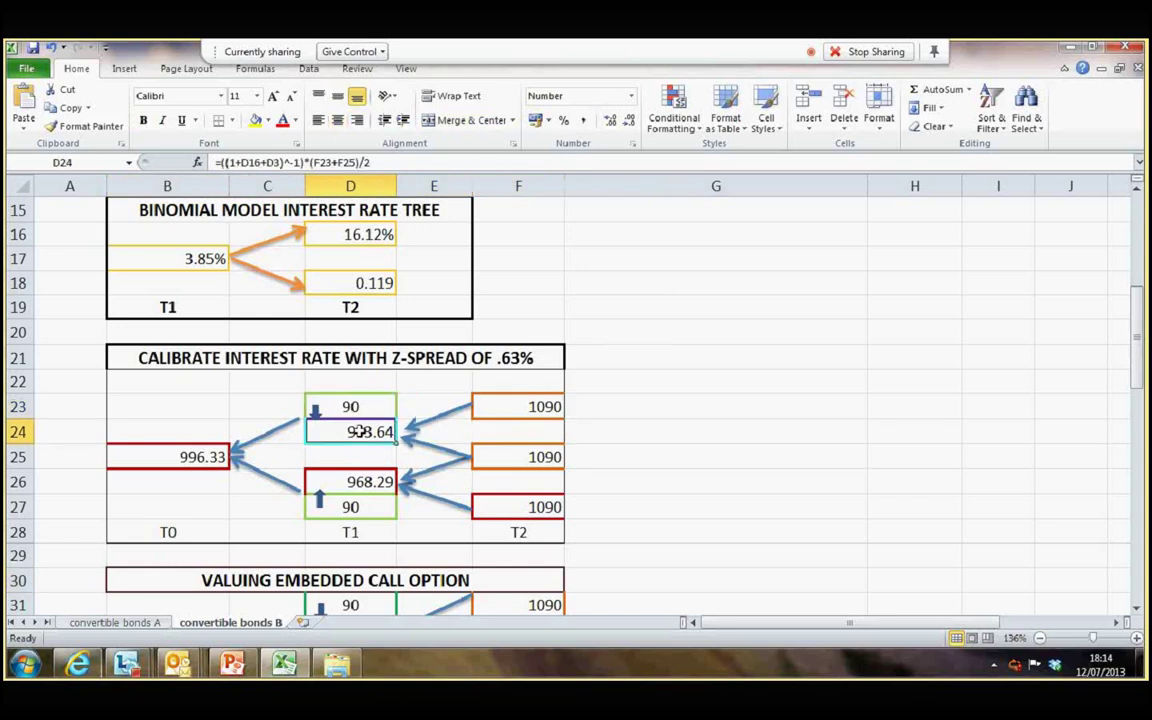
Trace the cell references of the D24 formula, and check the T2 cash flows in F23 and F25.
key(F2)
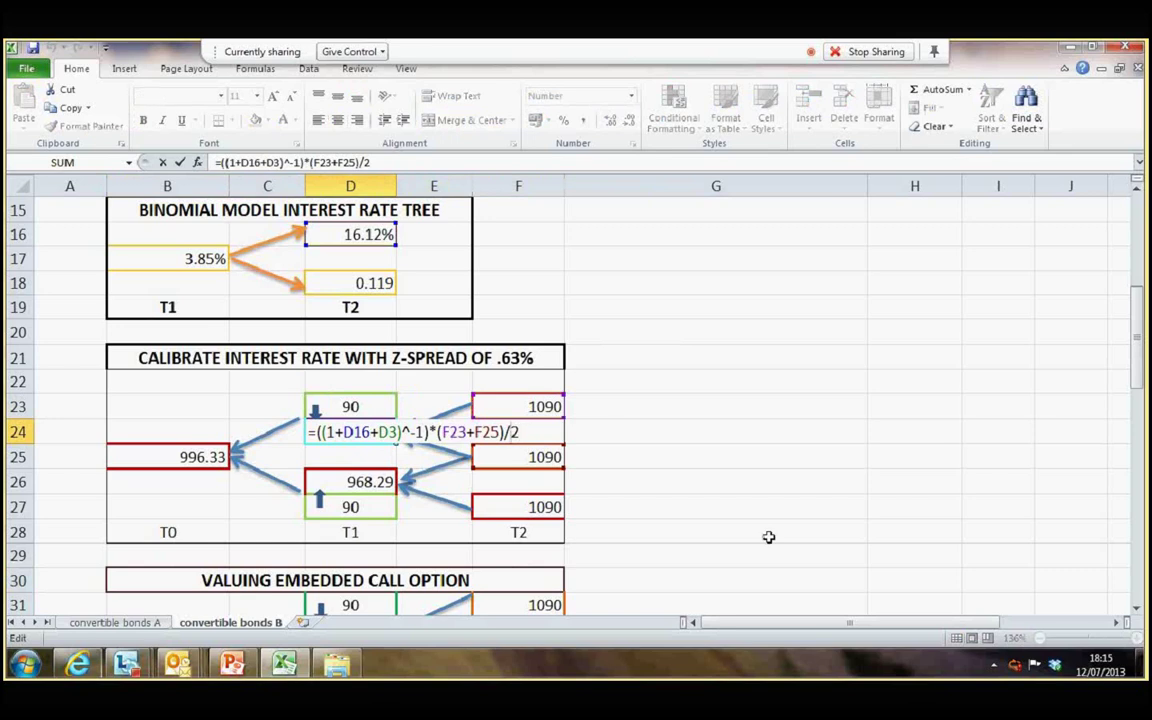
key(Return)
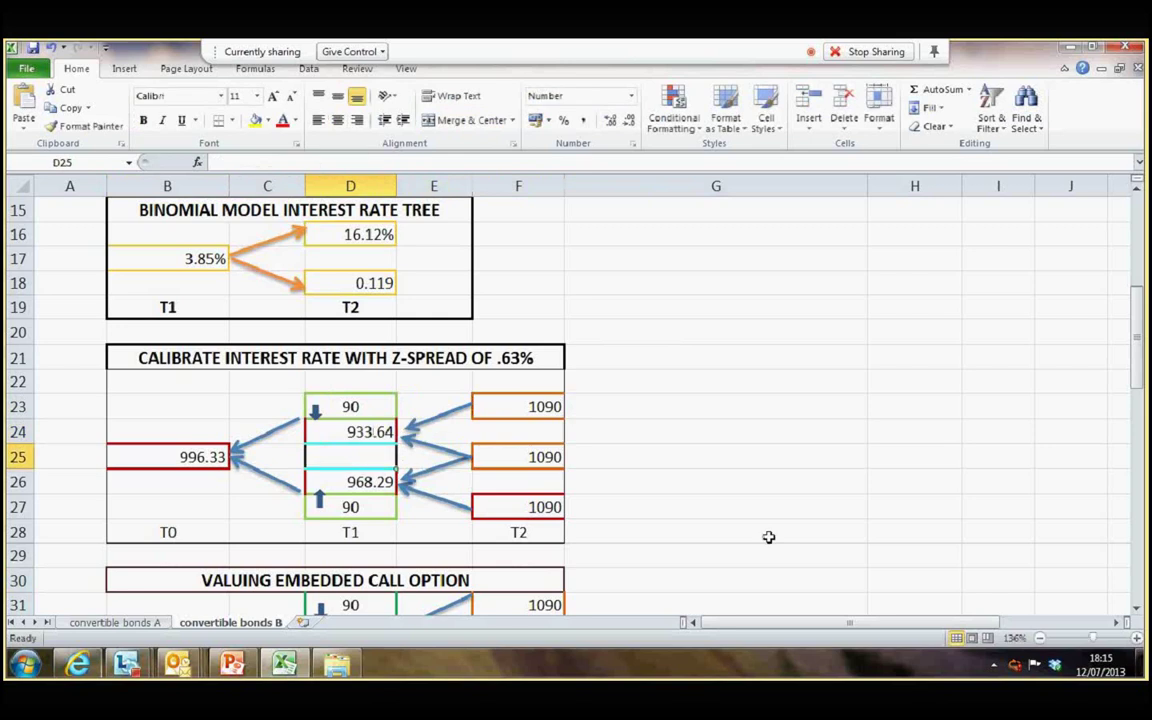
key(Up)
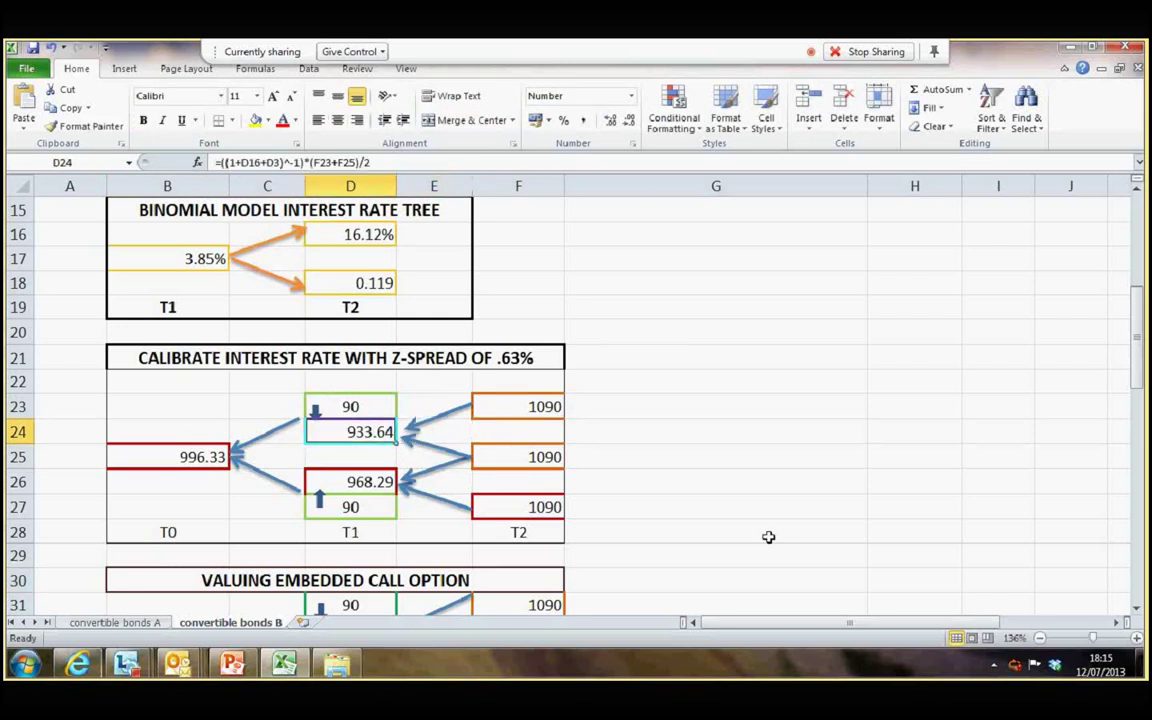
key(F2)
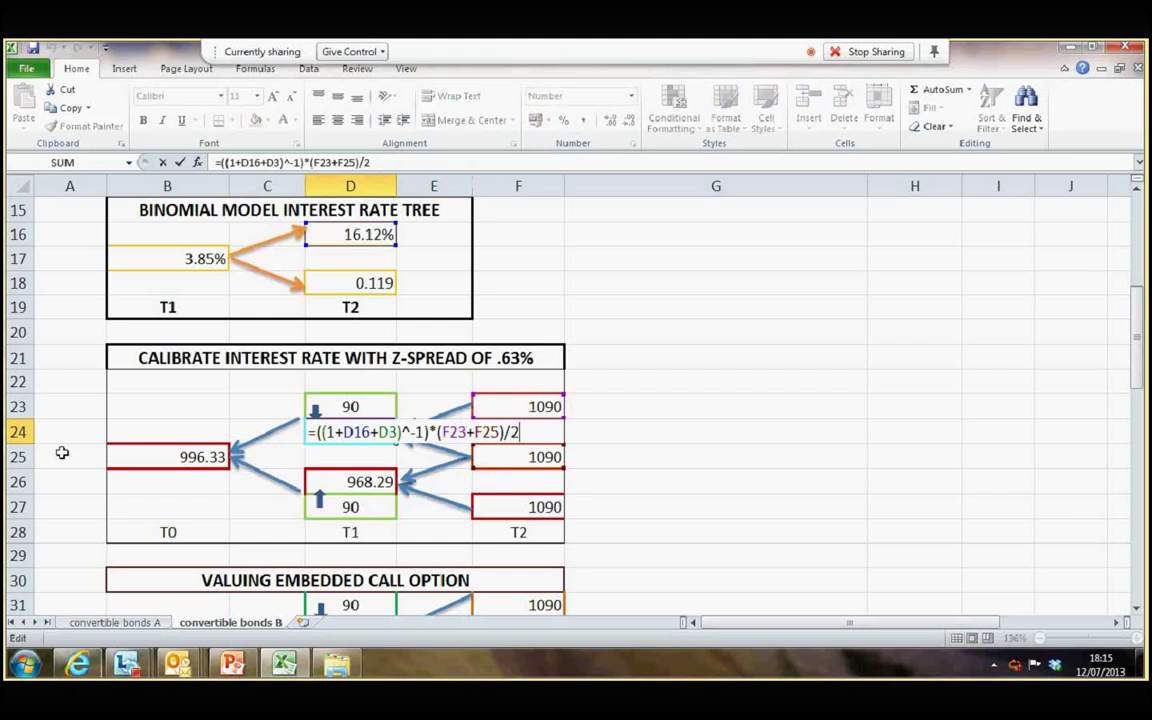
click(512, 406)
click(501, 456)
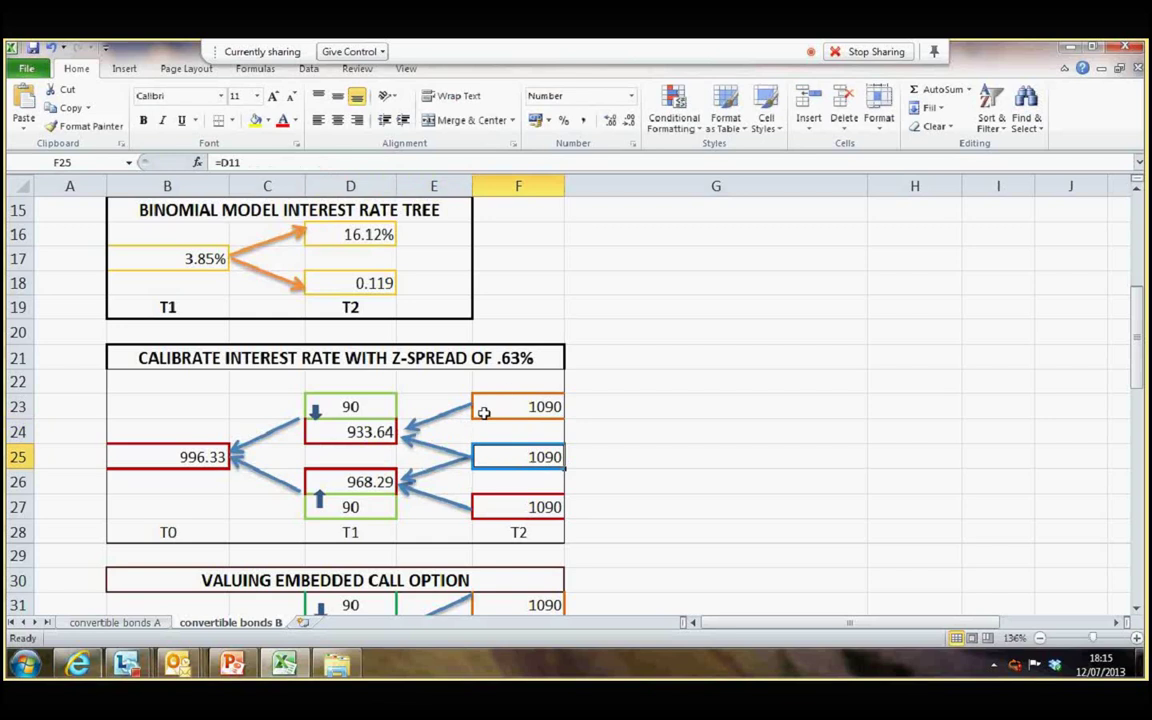
Go through the T1 nodes from D24 to D27 and examine the T0 bond value formula in B25.
click(370, 435)
key(Down)
key(Down)
key(Down)
key(Down)
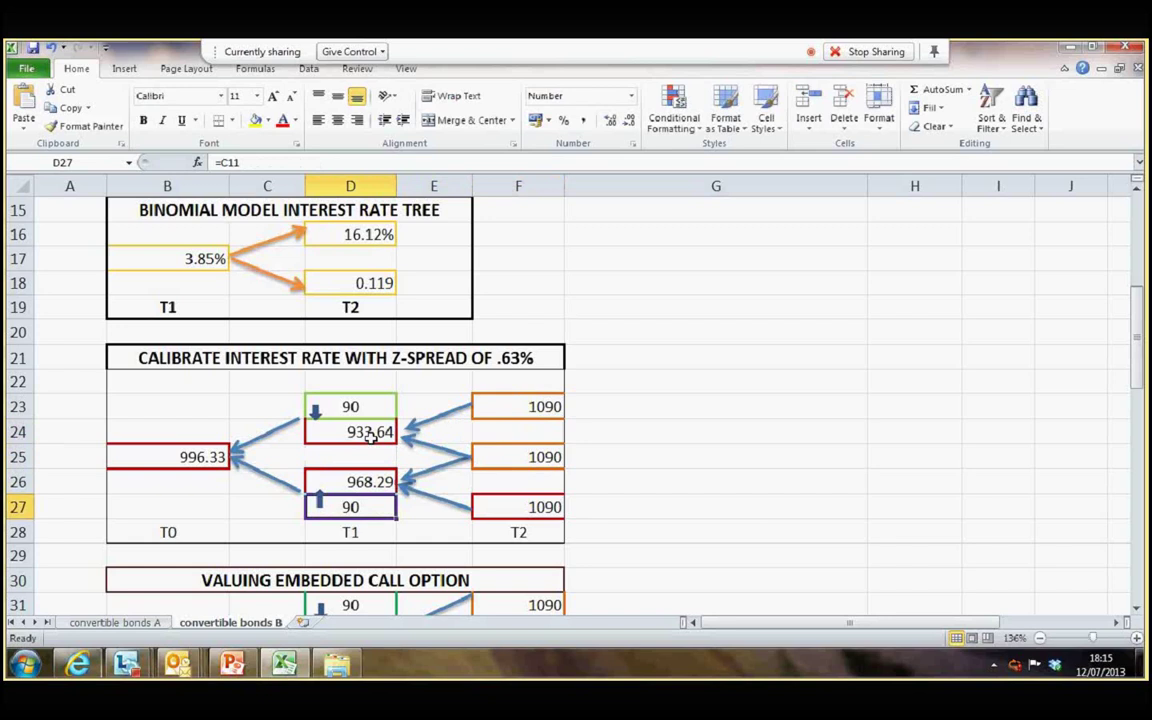
key(Up)
key(Up)
key(Up)
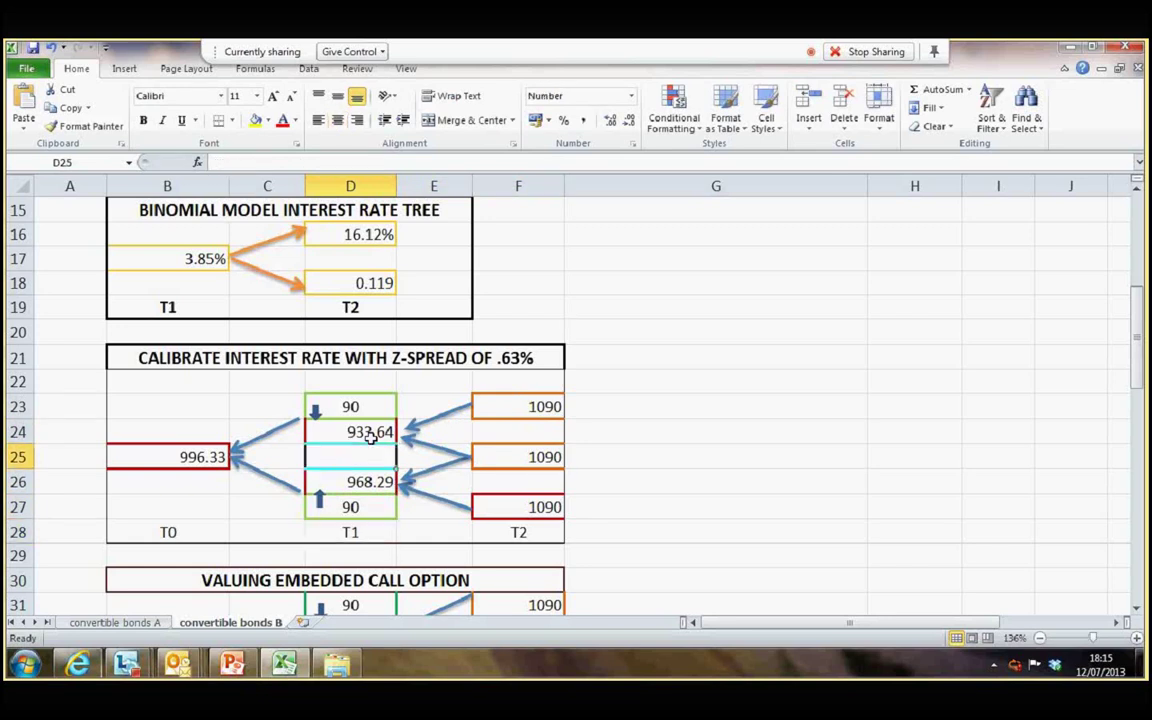
key(Left)
key(Left)
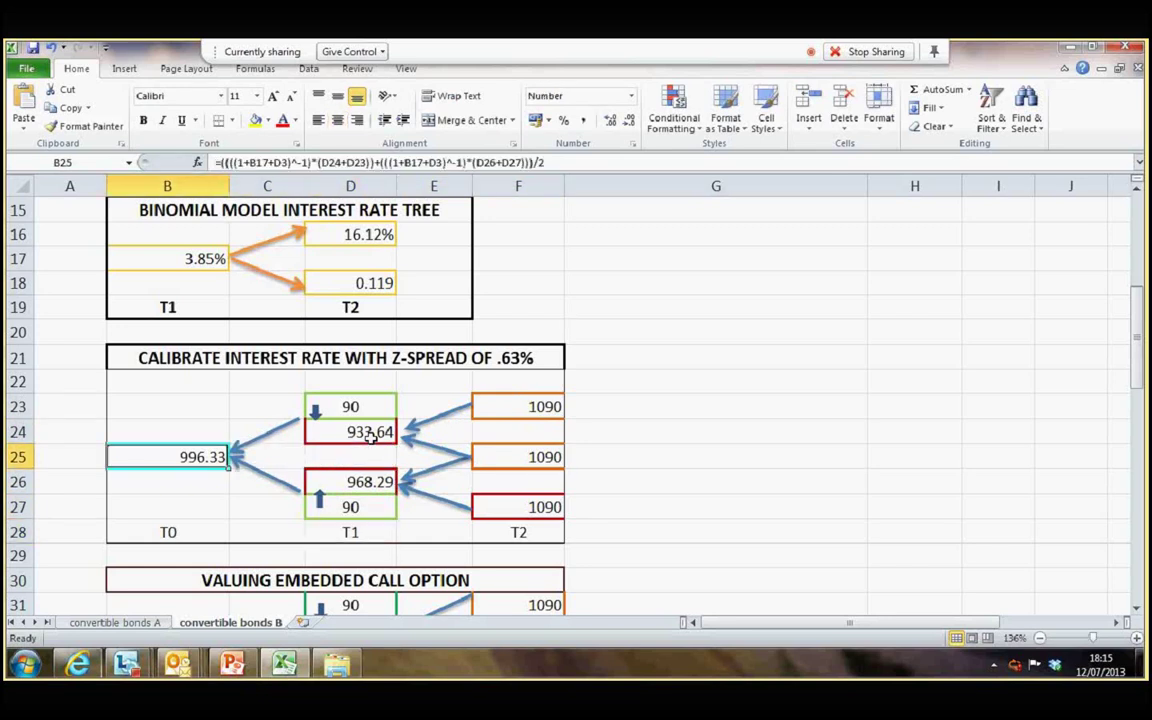
Look up the total present value in E13 of the Straight Line Value table and return to the calibration tree.
key(Up)
key(Up)
key(Up)
key(Up)
key(Up)
key(Up)
key(Up)
key(Up)
key(Up)
key(Up)
key(Up)
key(Up)
key(Up)
scroll(370, 437, up, 1)
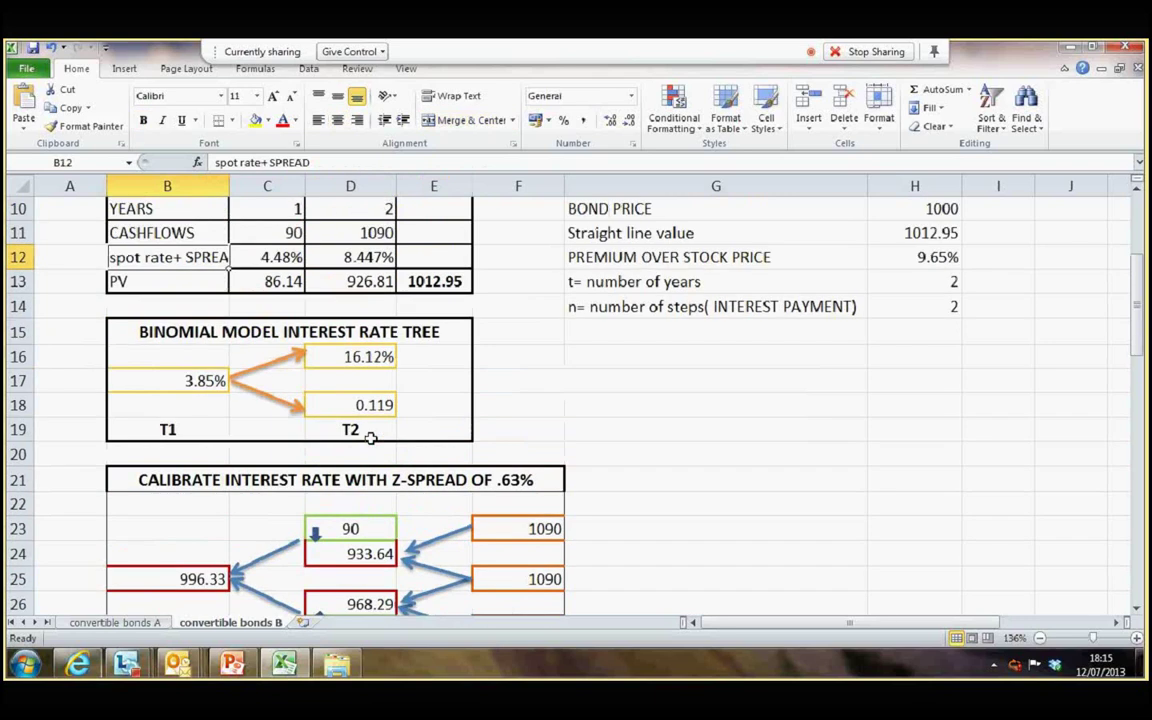
key(Right)
key(Right)
key(Down)
key(Right)
key(Down)
key(Down)
key(Down)
key(Down)
key(Down)
key(Down)
key(Down)
key(Down)
key(Down)
key(Down)
key(Down)
key(Down)
key(Down)
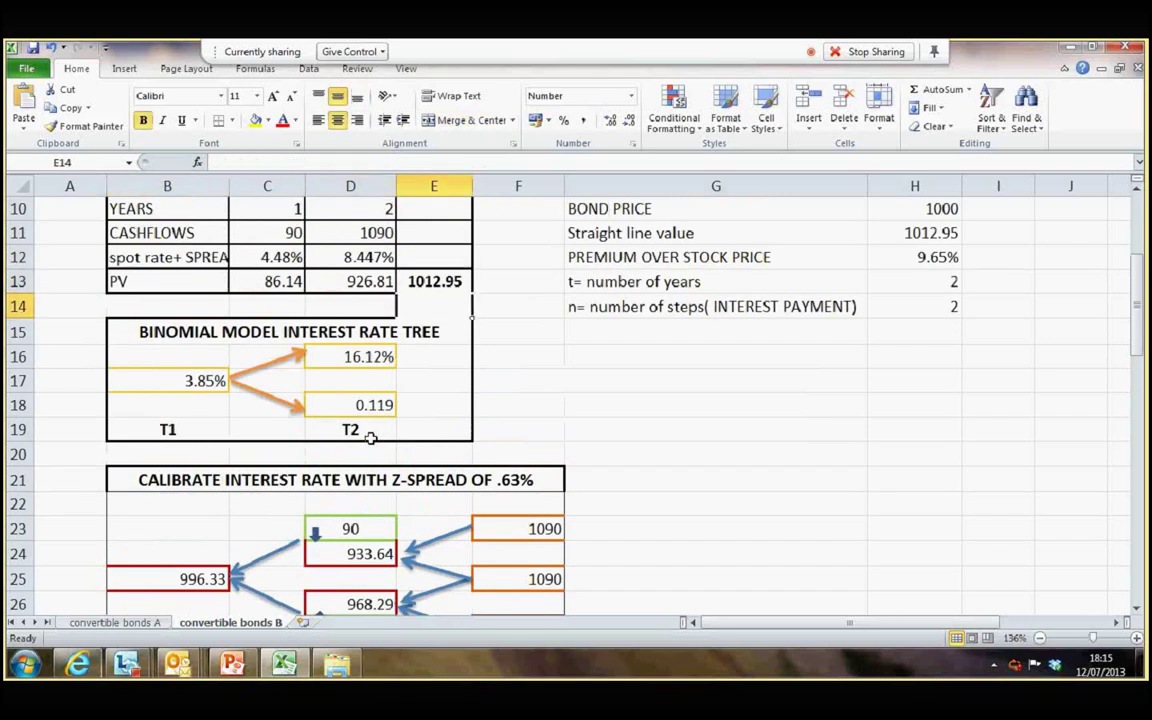
key(Down)
key(Down)
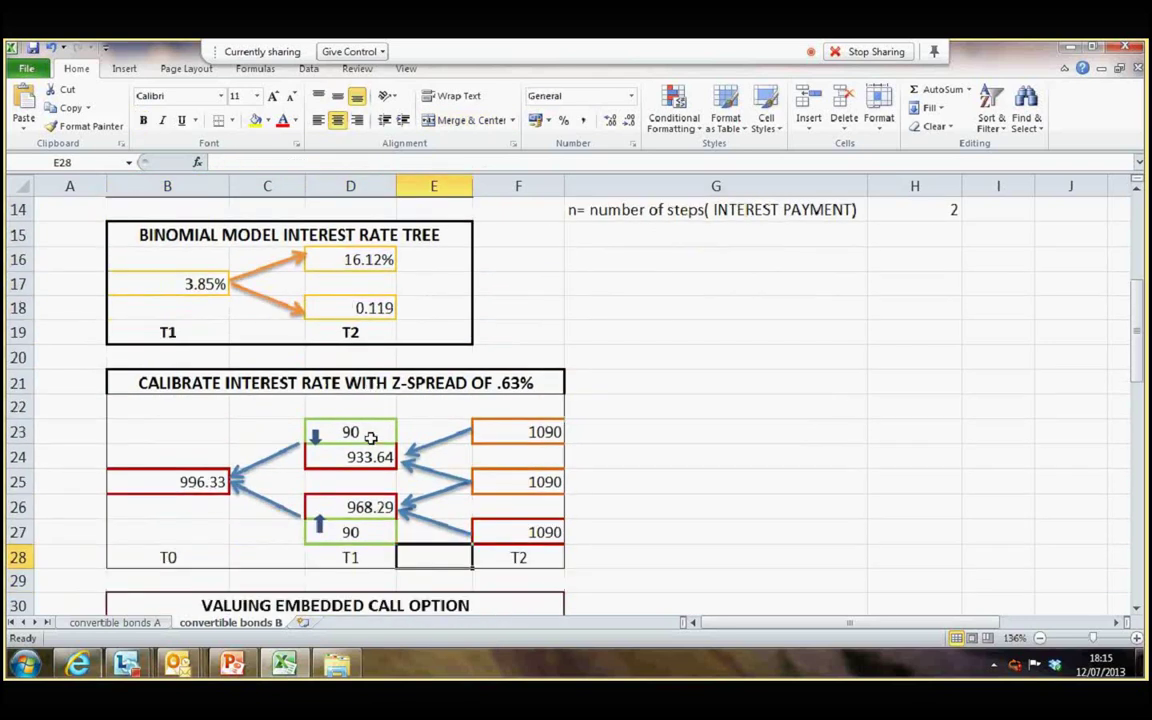
Compare the calibration tree's T0 value in B25 with the total present value in the Straight Line Value table.
key(Up)
key(Up)
key(Up)
key(Up)
key(Up)
key(Up)
key(Up)
key(Up)
key(Up)
key(Up)
key(Up)
key(Up)
key(Up)
key(Up)
key(Up)
key(Up)
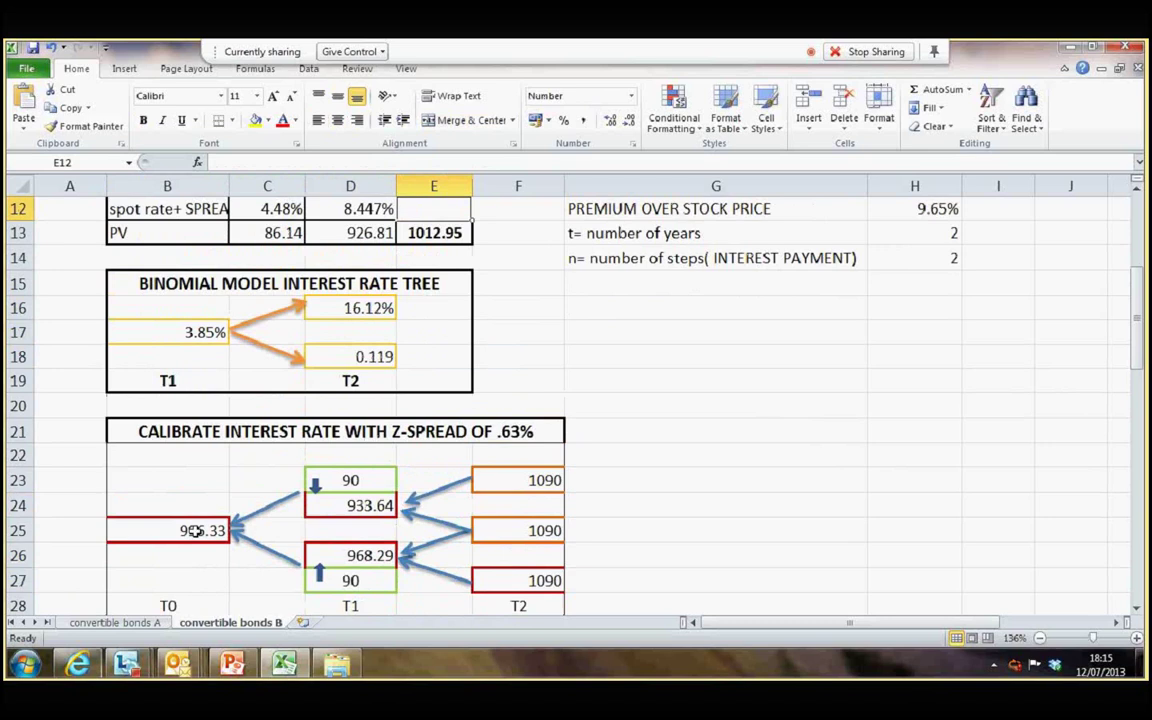
scroll(197, 535, up, 2)
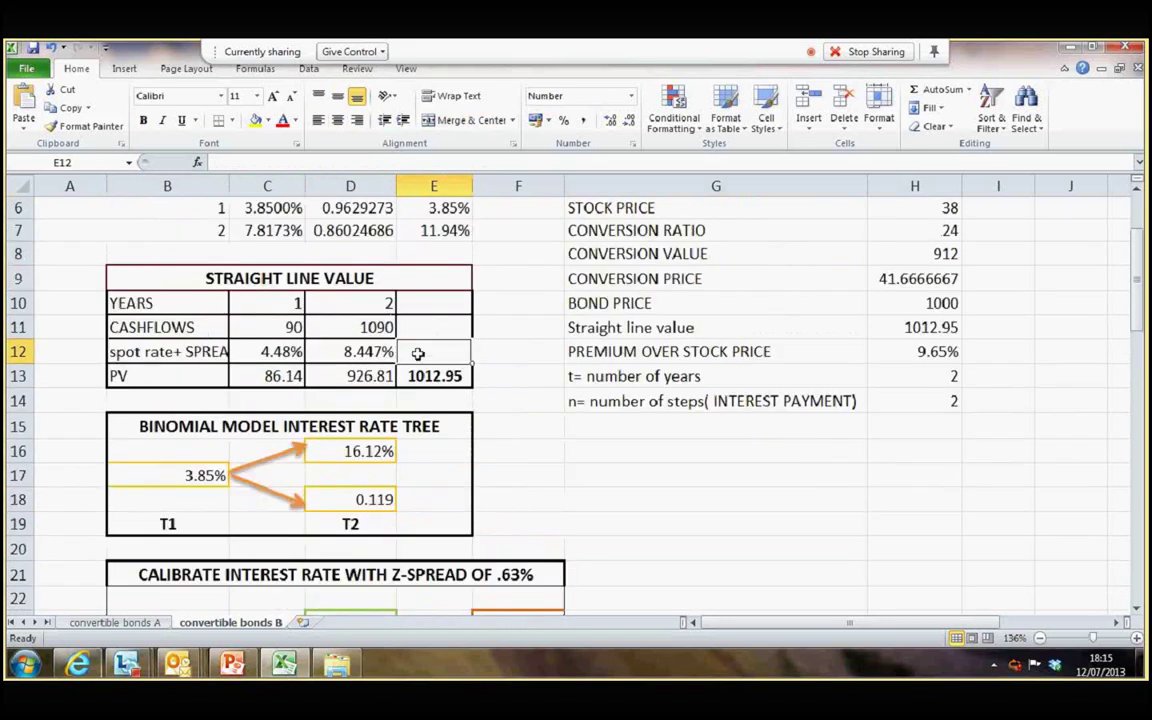
scroll(430, 393, down, 2)
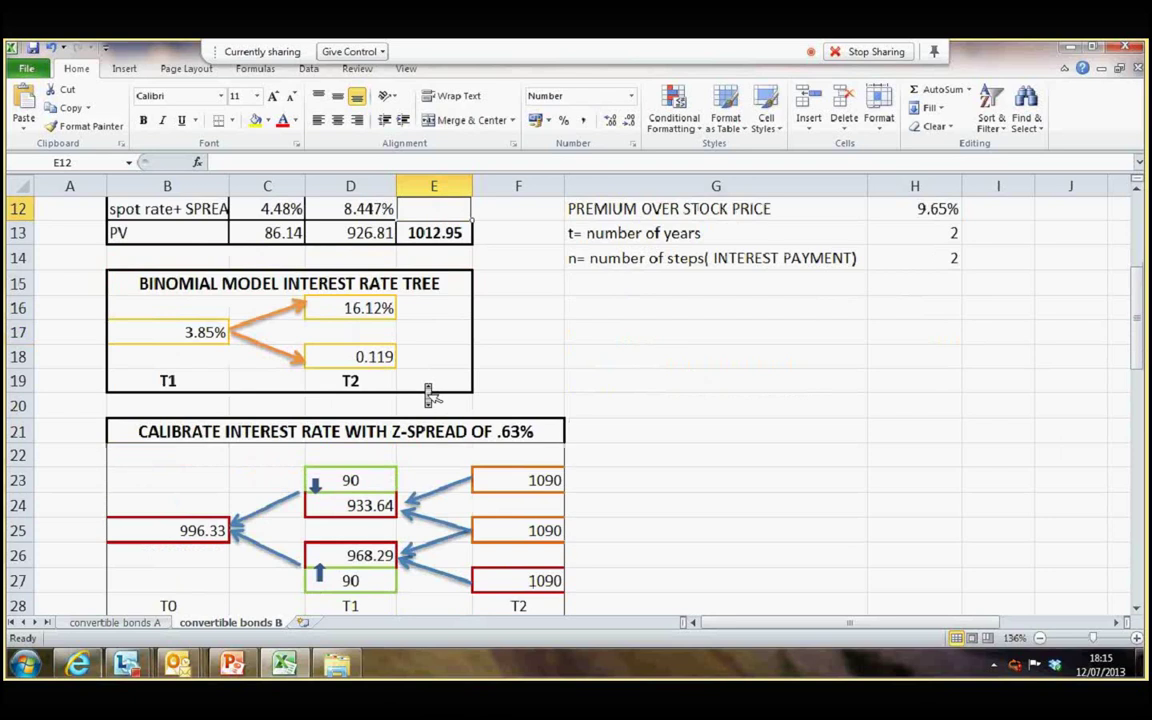
Set up Goal Seek on the calibration tree's T0 value in B25 with a target value of 1012.95.
scroll(430, 393, down, 2)
click(205, 408)
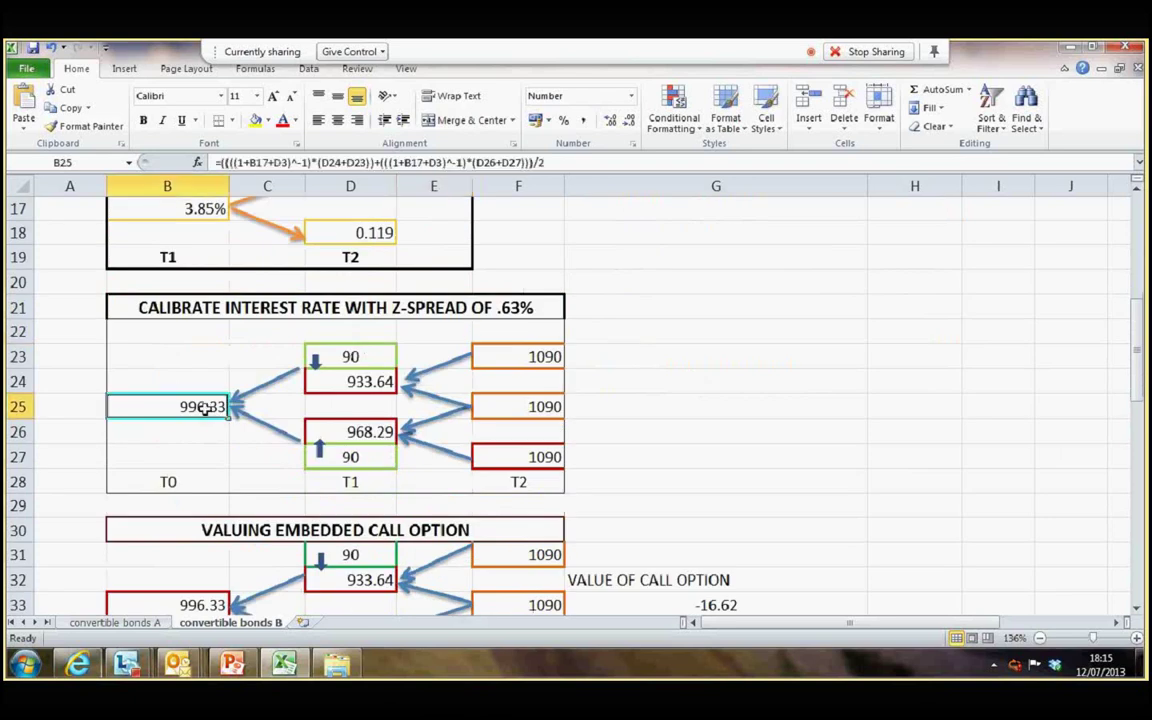
scroll(210, 418, up, 1)
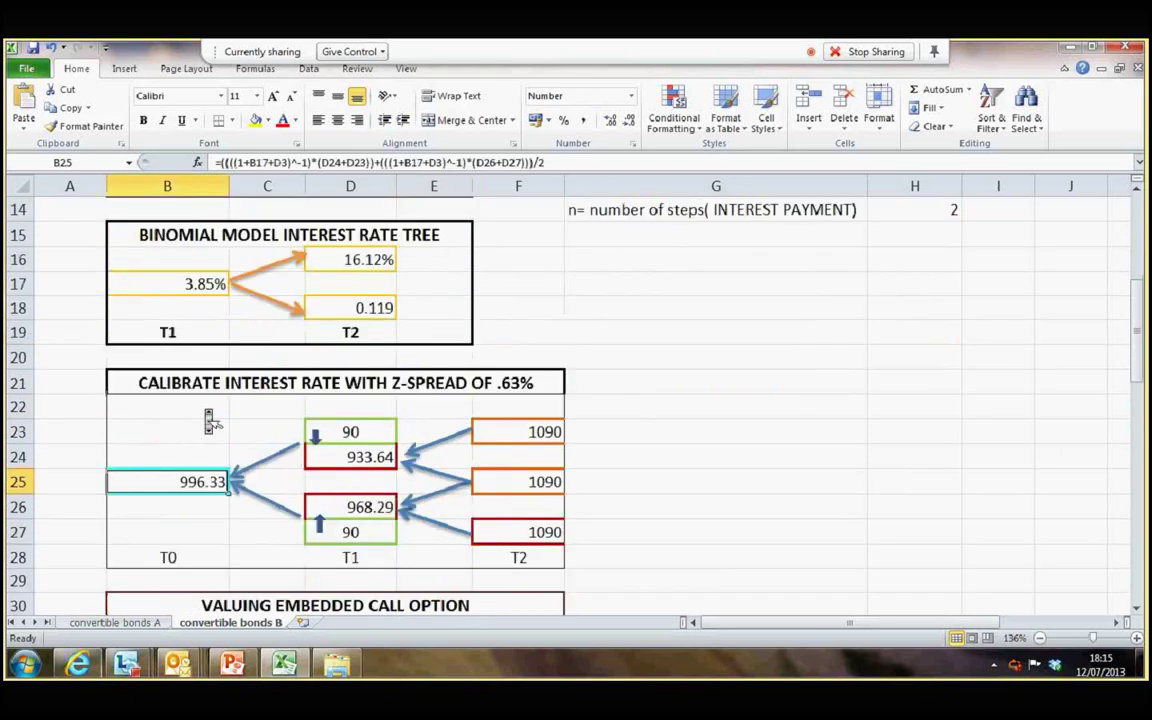
scroll(210, 420, up, 1)
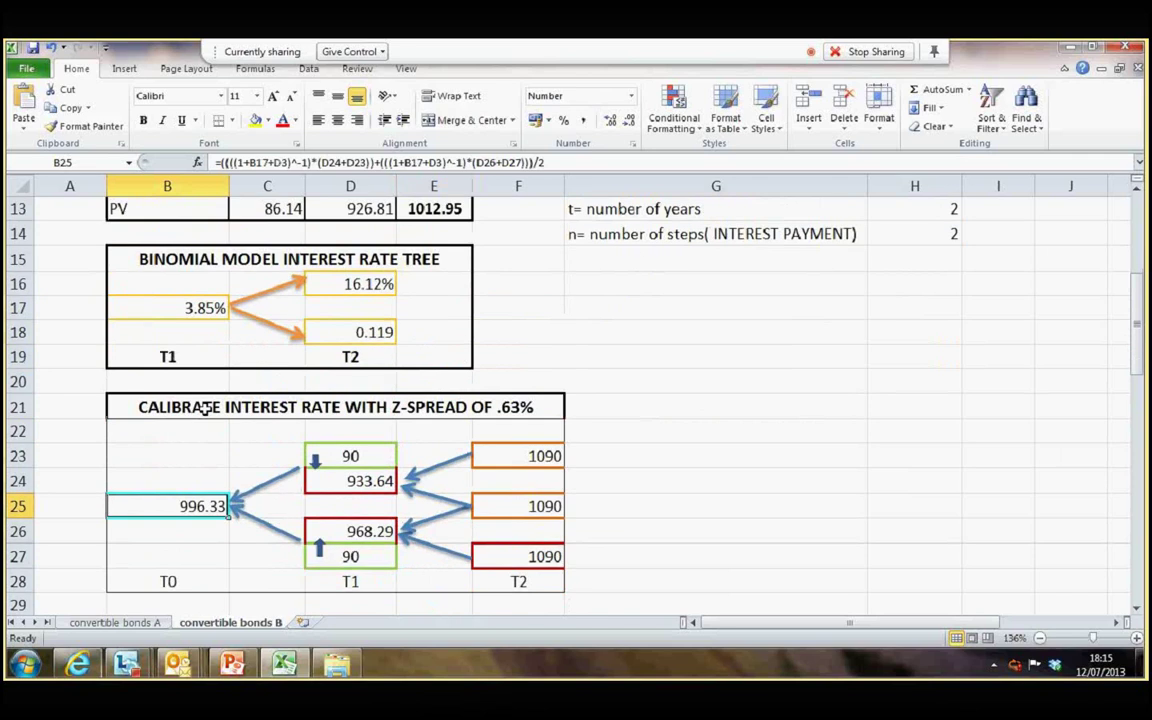
click(305, 68)
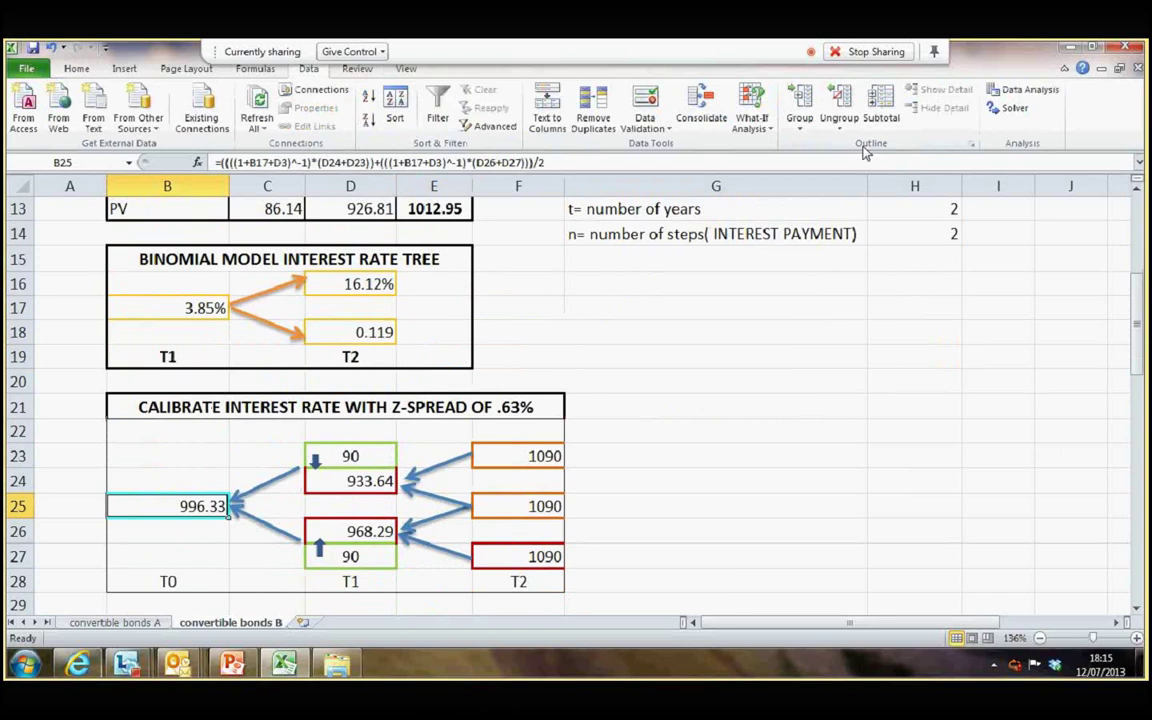
click(771, 133)
click(775, 162)
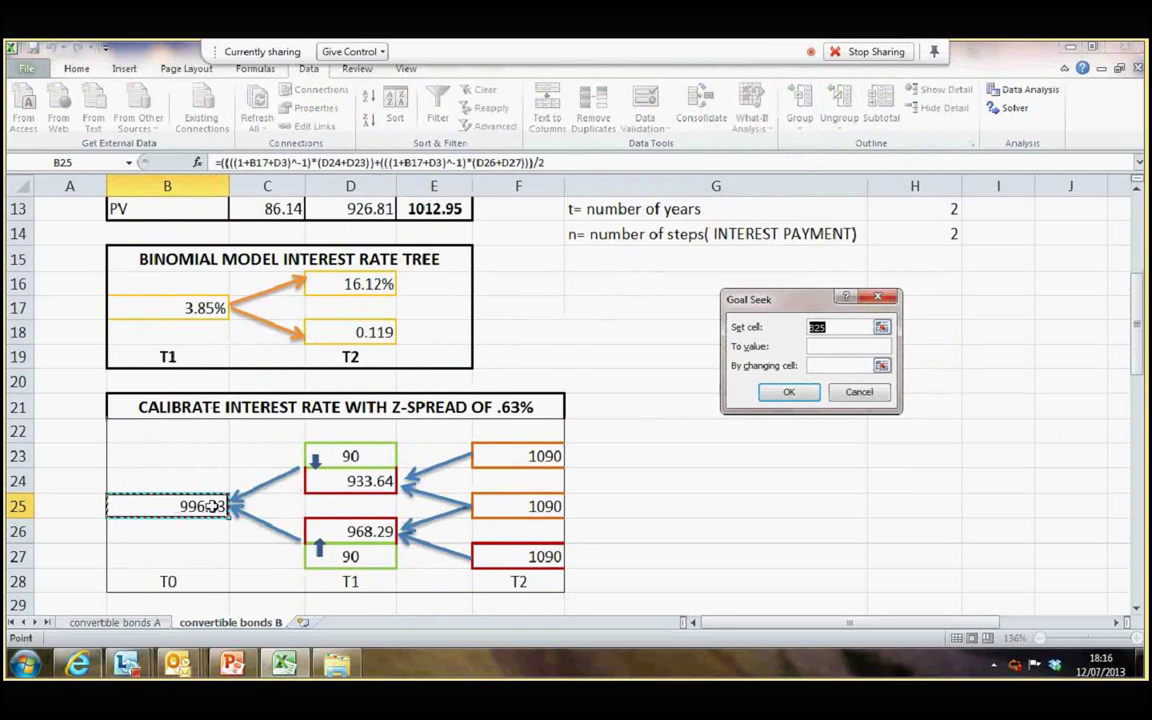
click(819, 347)
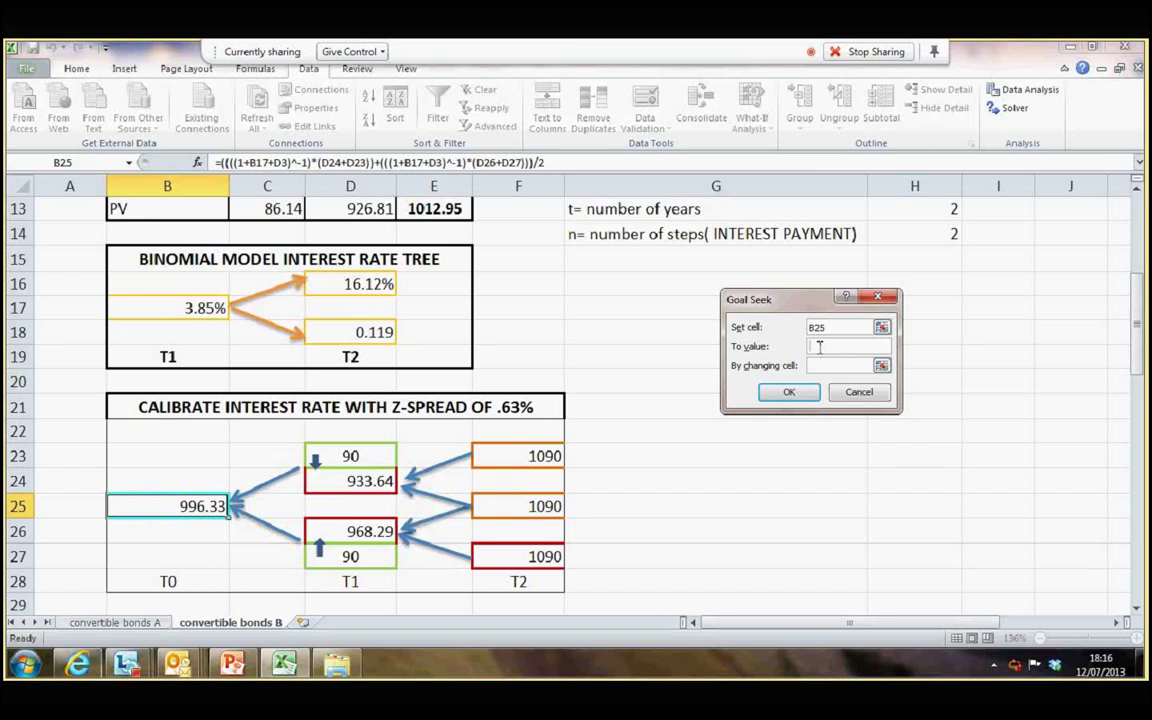
text(1012.95)
Use D18 in the interest rate tree as the changing cell, run Goal Seek and accept the solution.
click(881, 366)
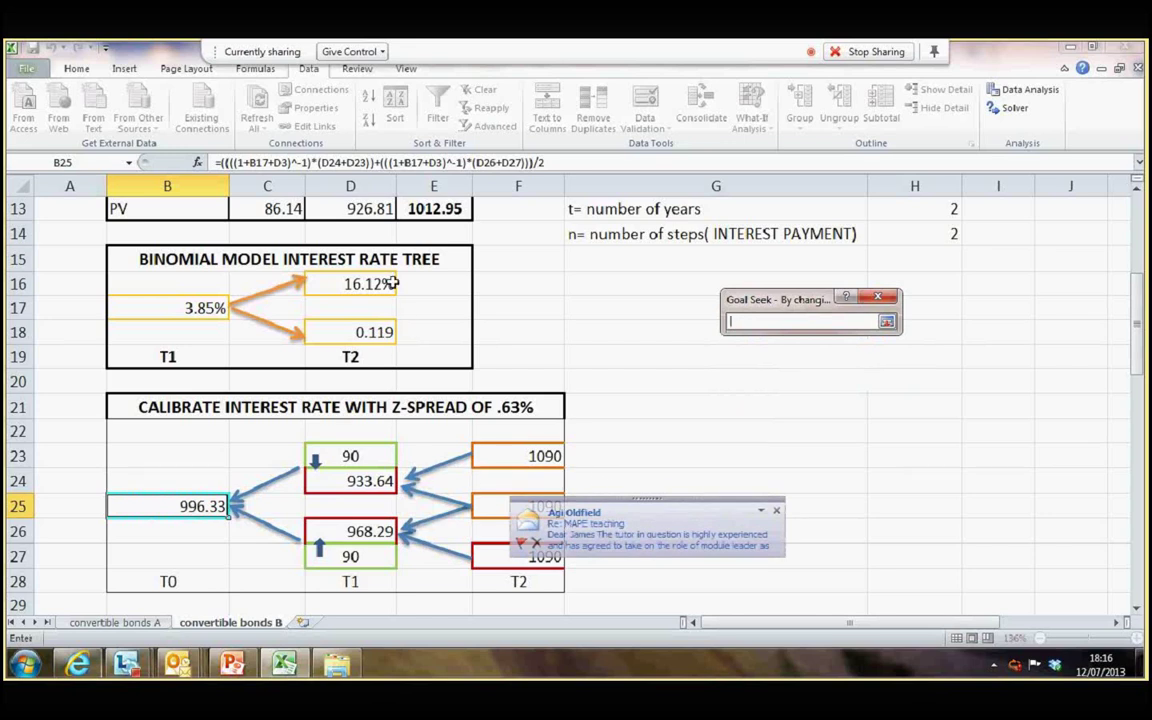
click(350, 332)
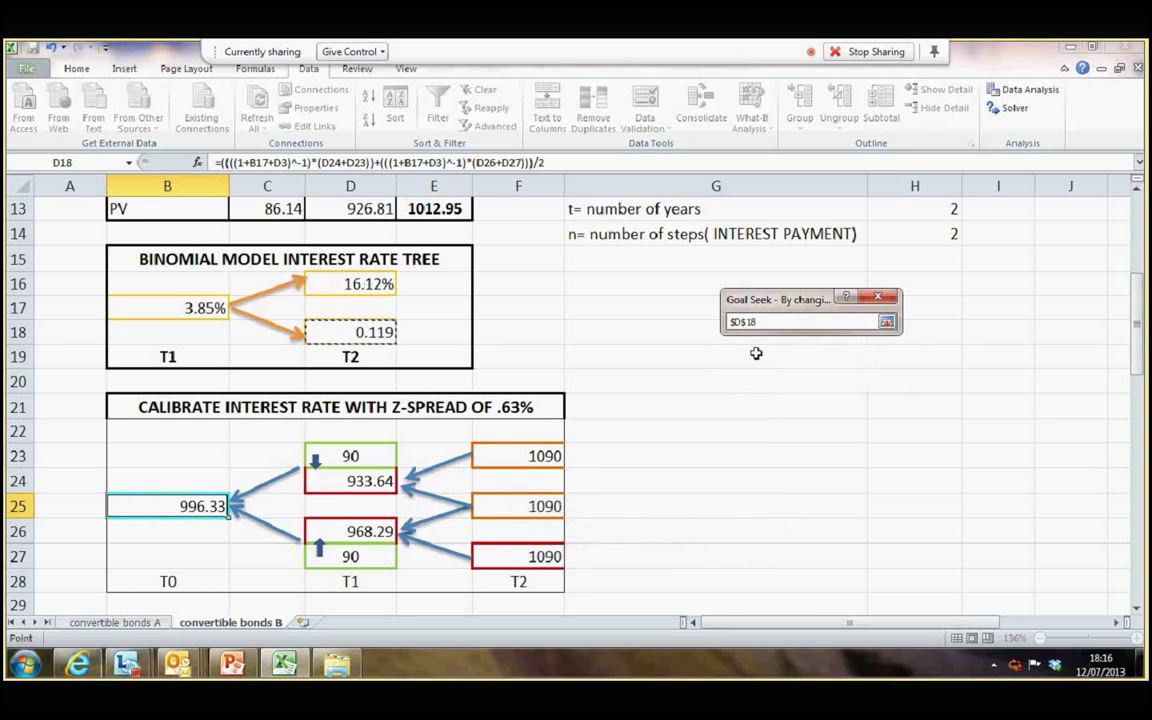
key(Return)
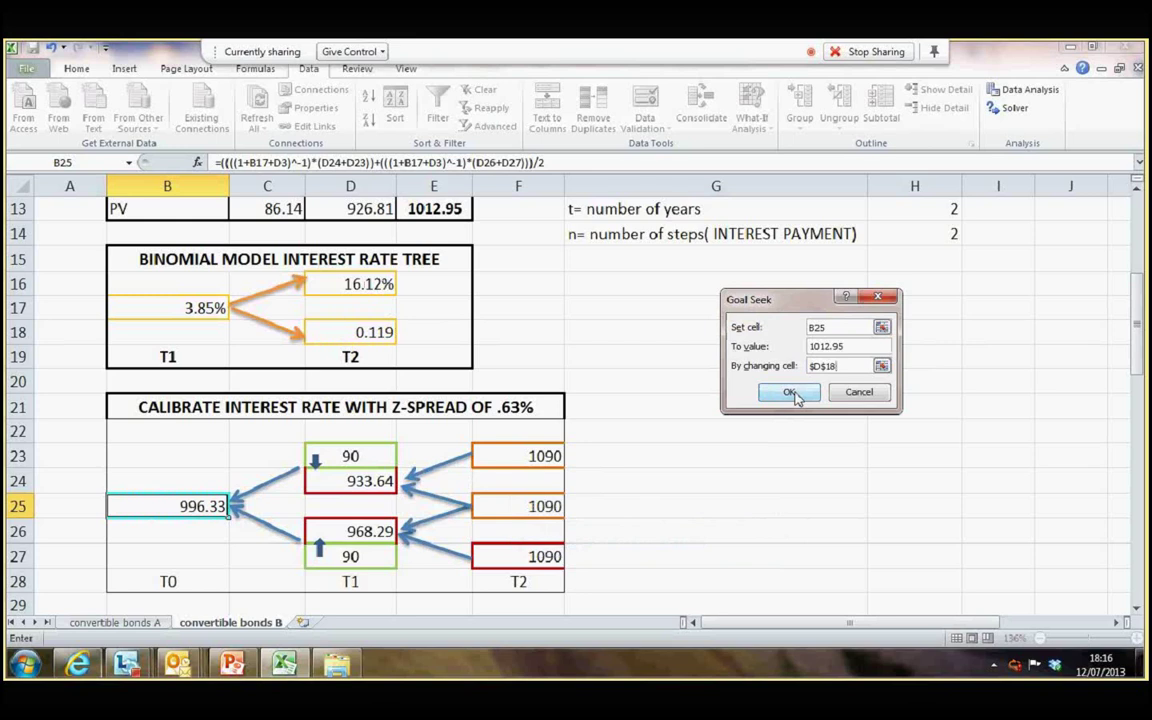
click(789, 392)
click(790, 392)
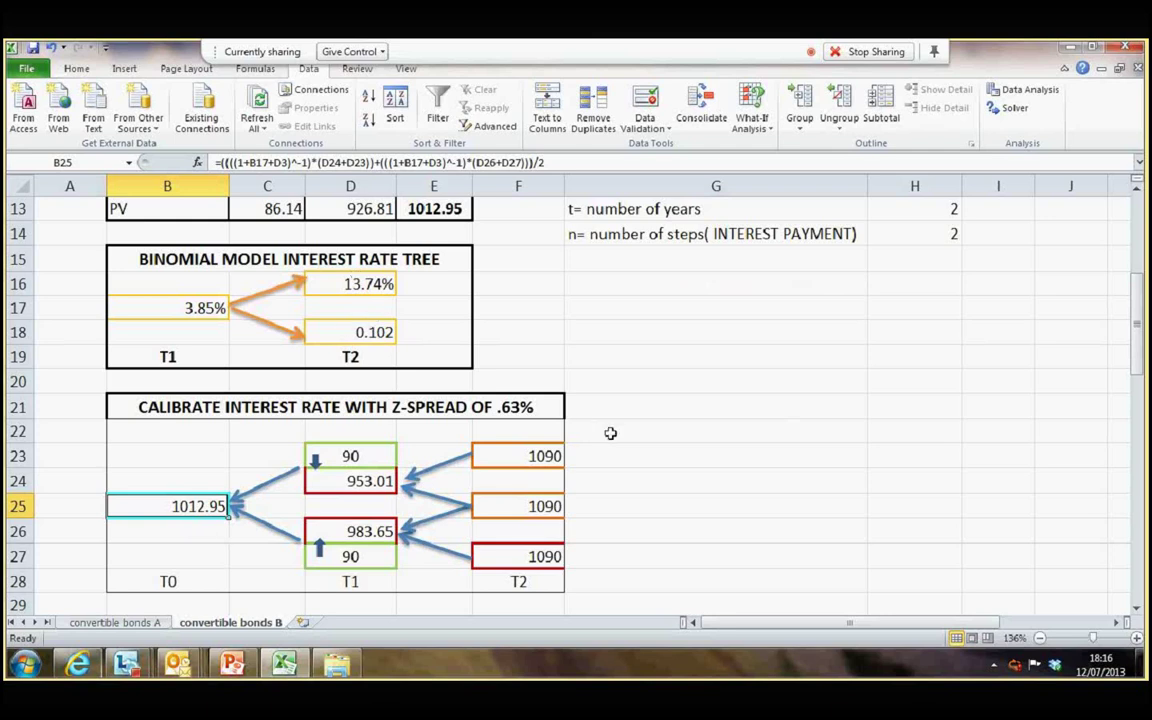
Compare the calibrated tree with the embedded call option tree and trace the references of the T1 formula in D32.
scroll(610, 433, down, 2)
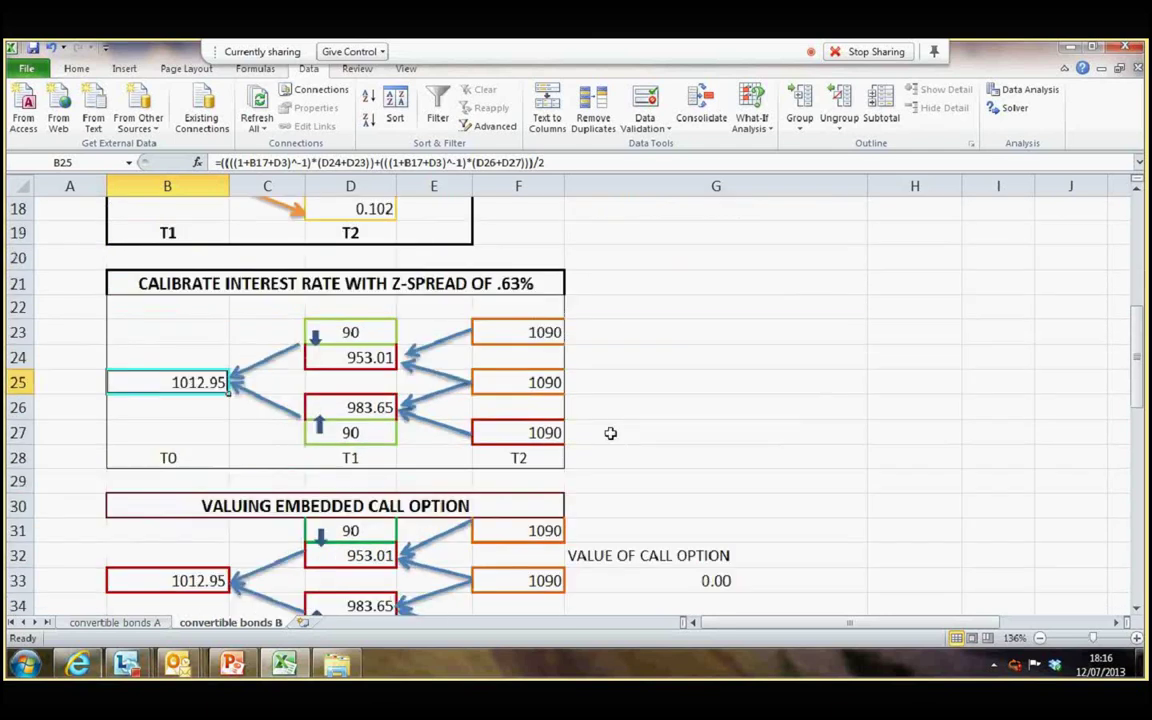
scroll(610, 433, down, 1)
scroll(614, 440, down, 2)
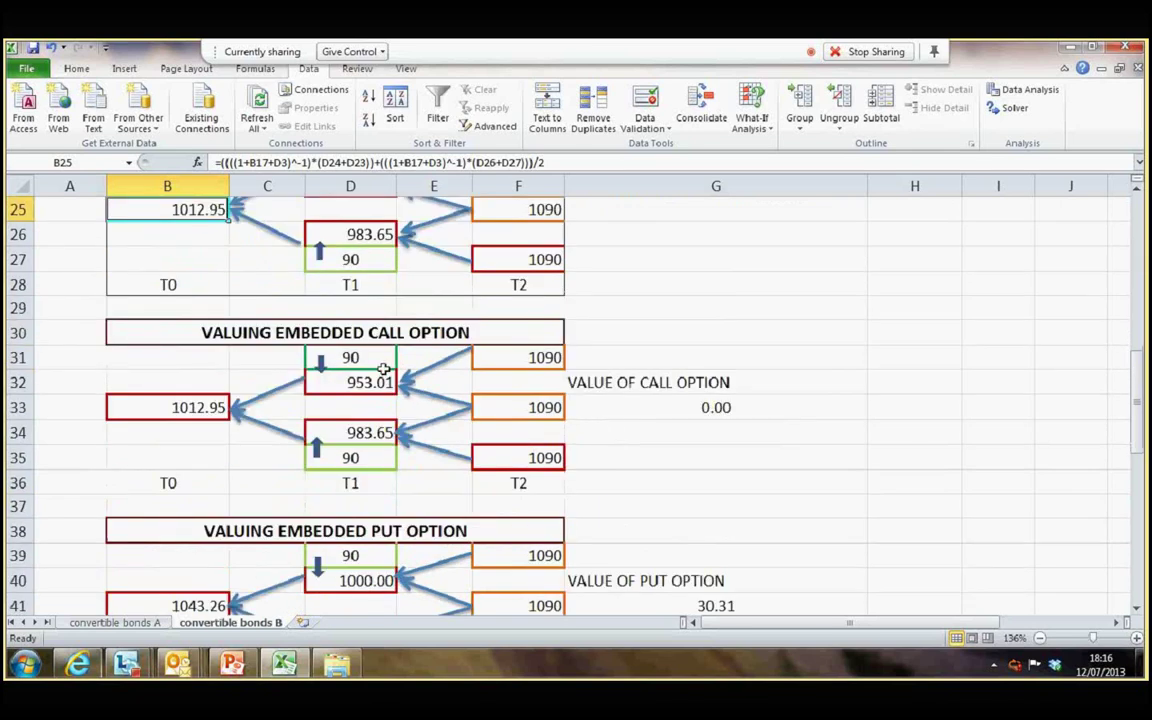
scroll(384, 370, up, 3)
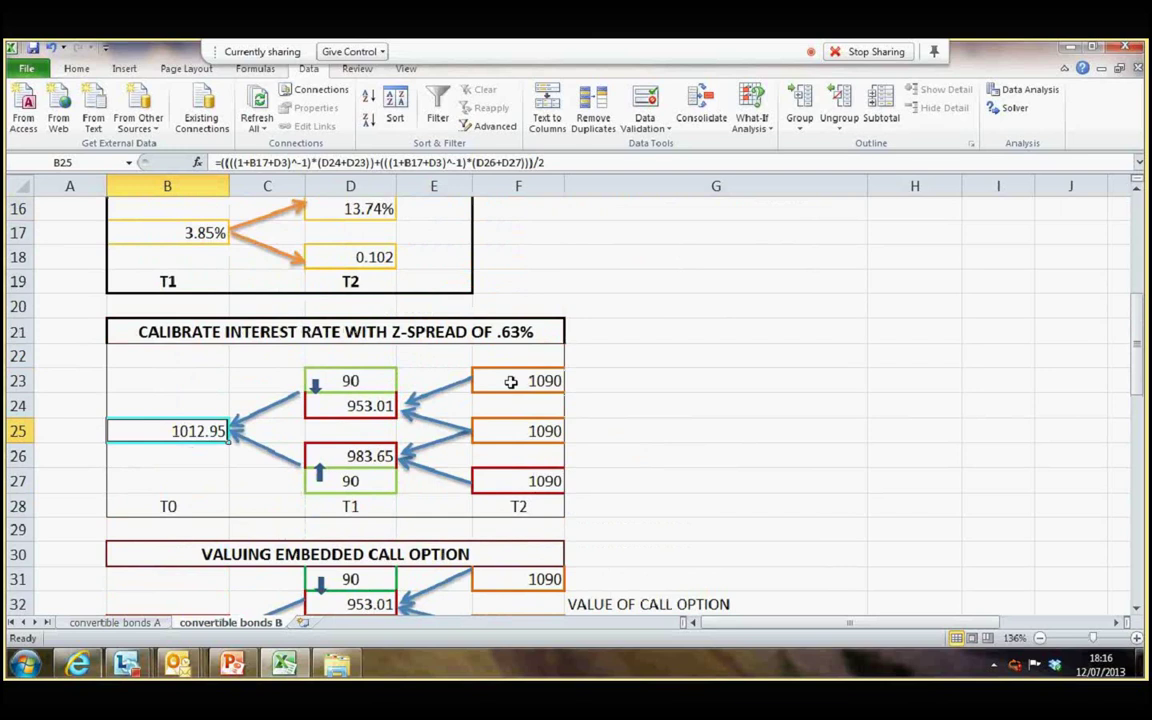
scroll(365, 381, down, 3)
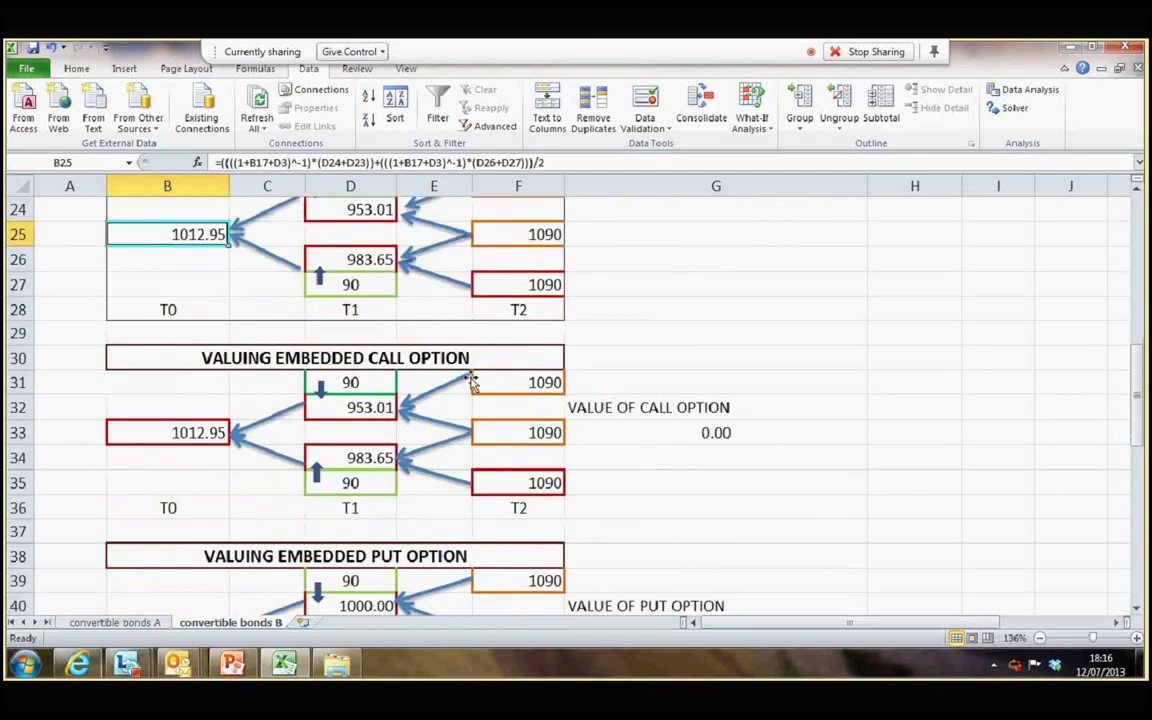
click(352, 407)
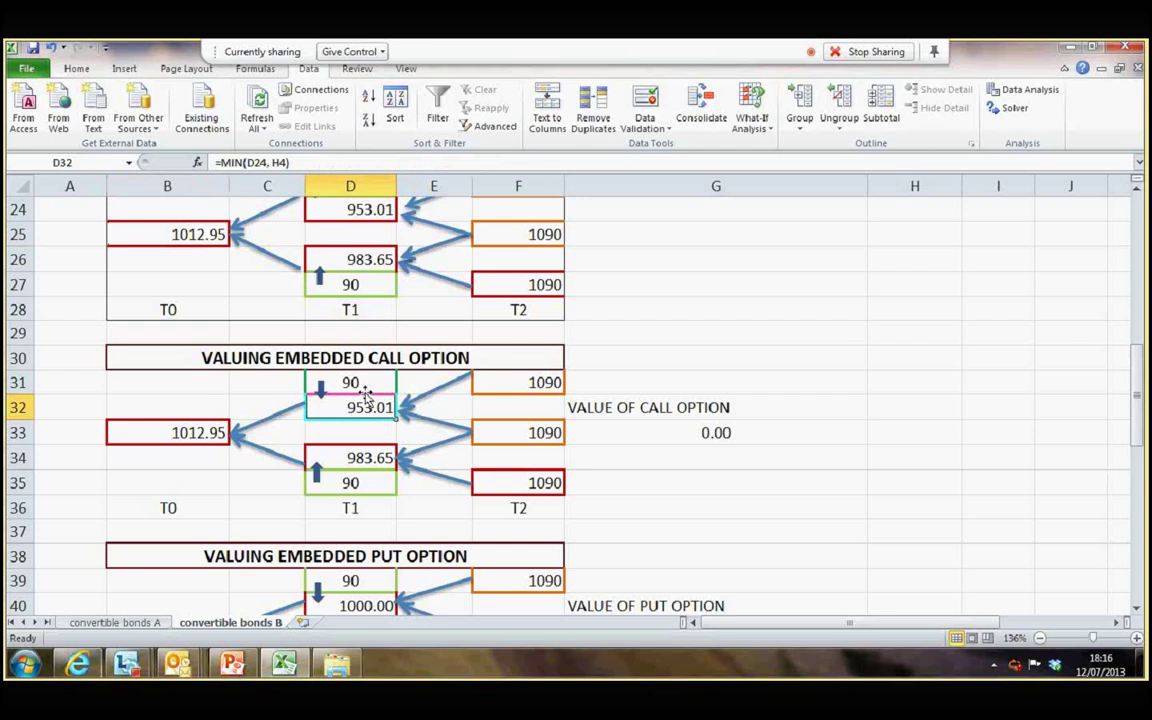
double_click(365, 399)
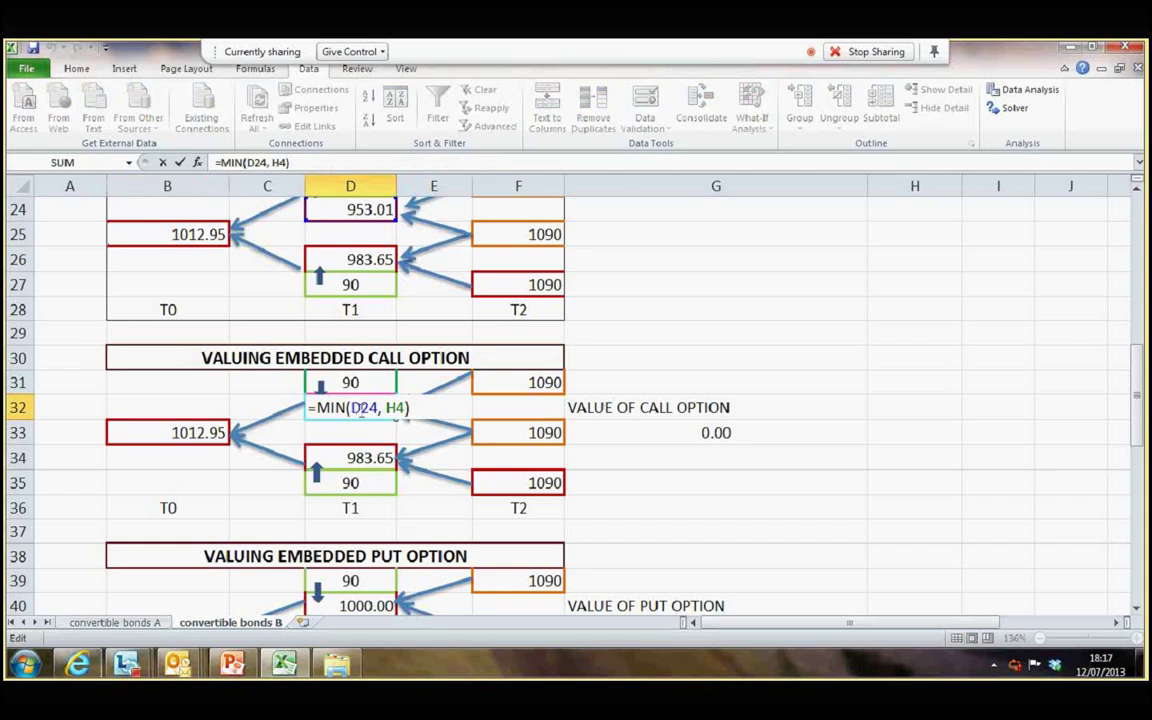
scroll(363, 412, up, 1)
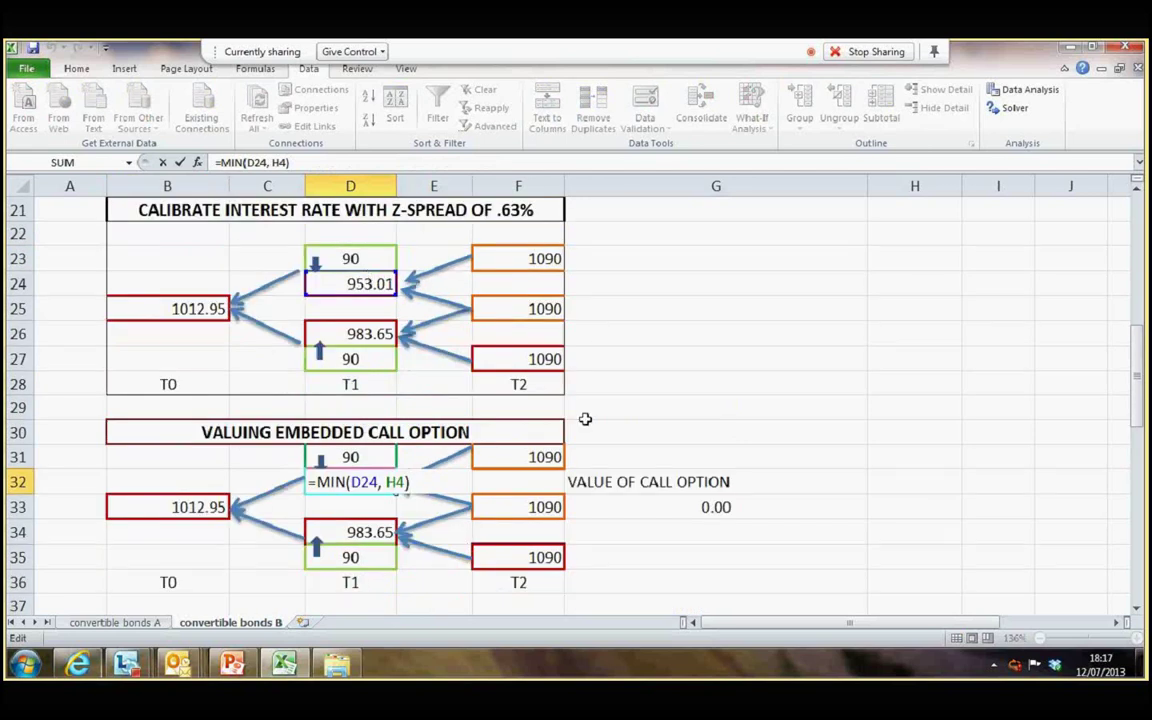
click(646, 452)
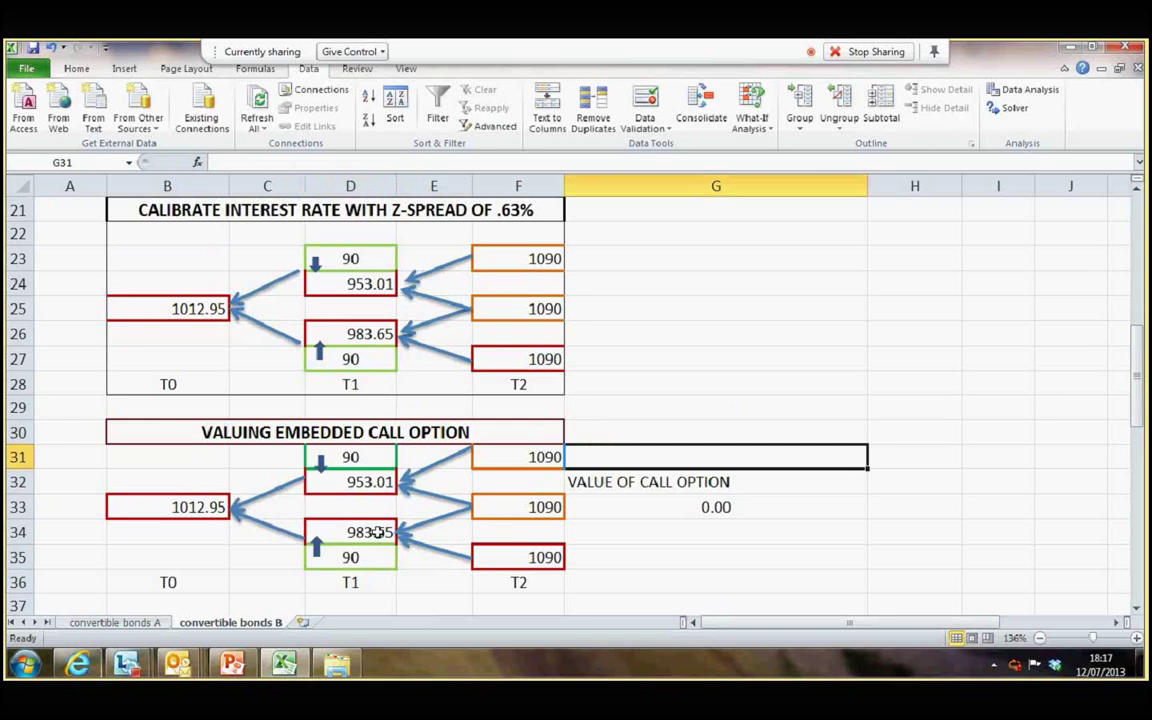
Check the call option tree's T0 formula in B33 and the call option value formula in G33.
click(199, 507)
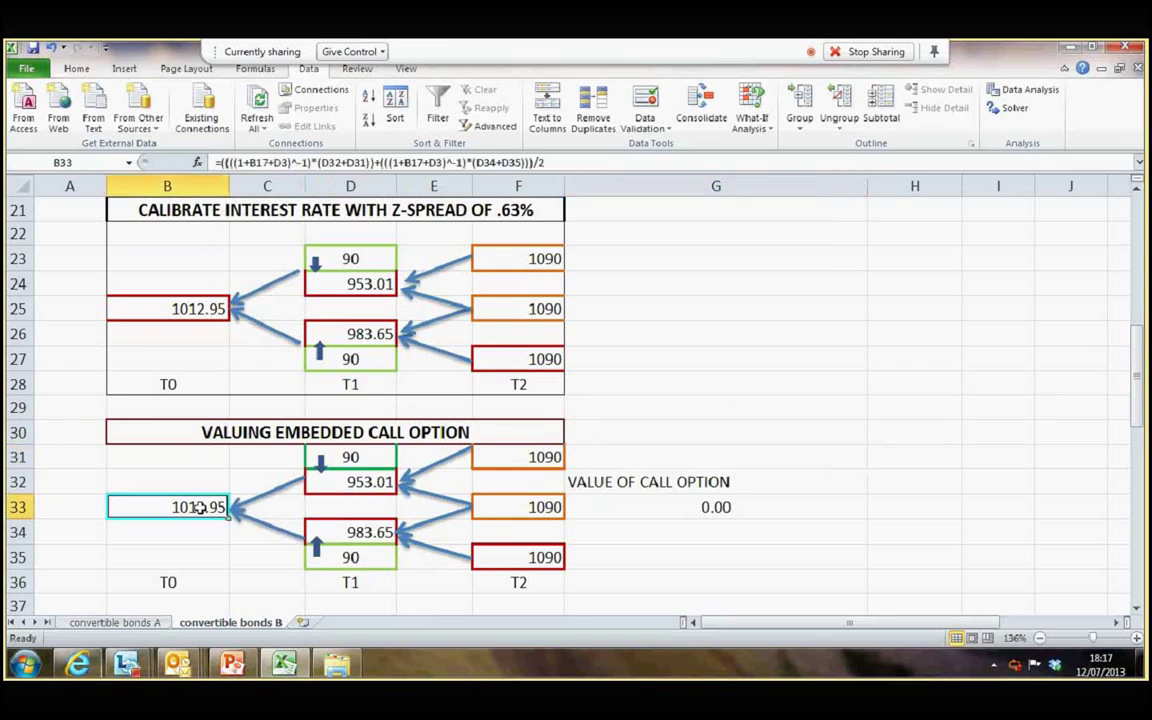
click(679, 509)
double_click(679, 509)
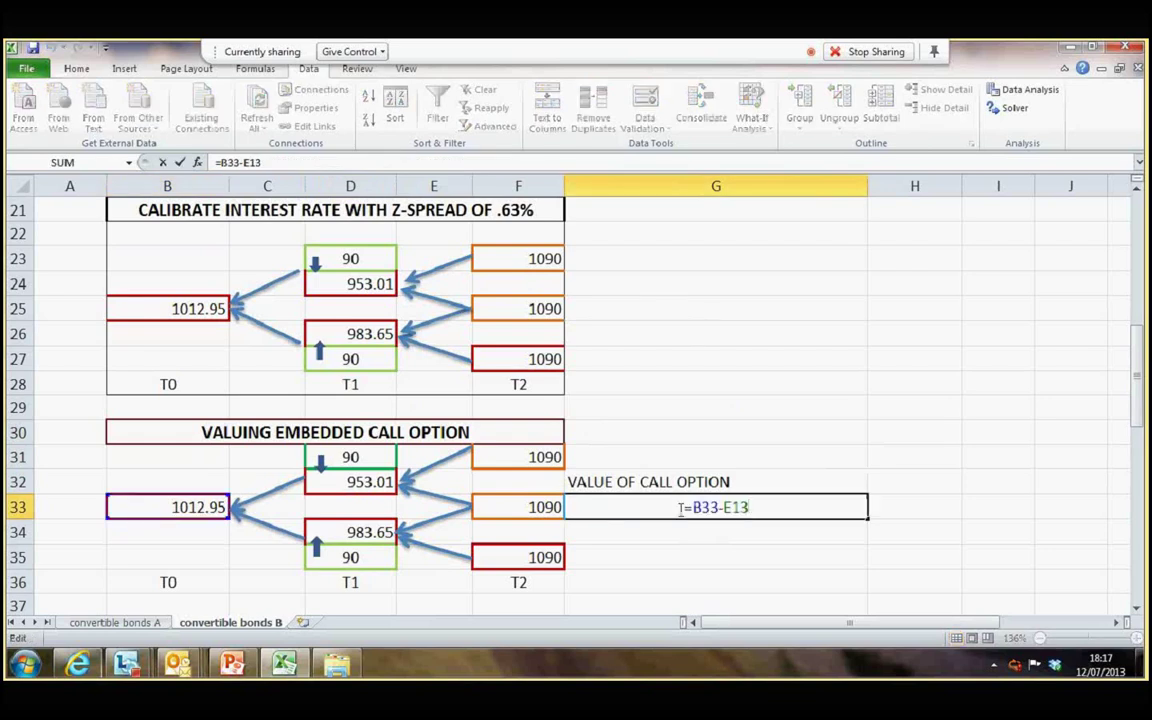
key(Return)
Go through the embedded put option tree, checking the node in D40, the T0 formula in B41 and the put value formula in G41.
key(Down)
key(Down)
key(Down)
key(Down)
key(Down)
key(Down)
key(Down)
key(Down)
key(Down)
key(Down)
key(Down)
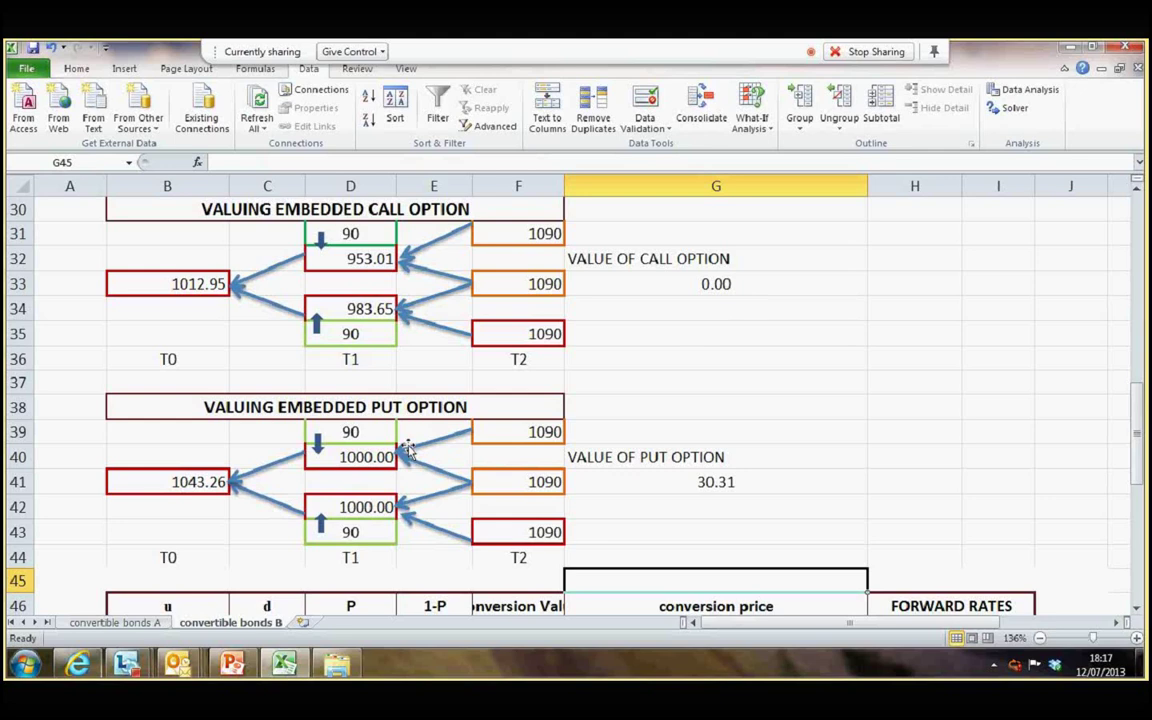
double_click(372, 456)
key(Return)
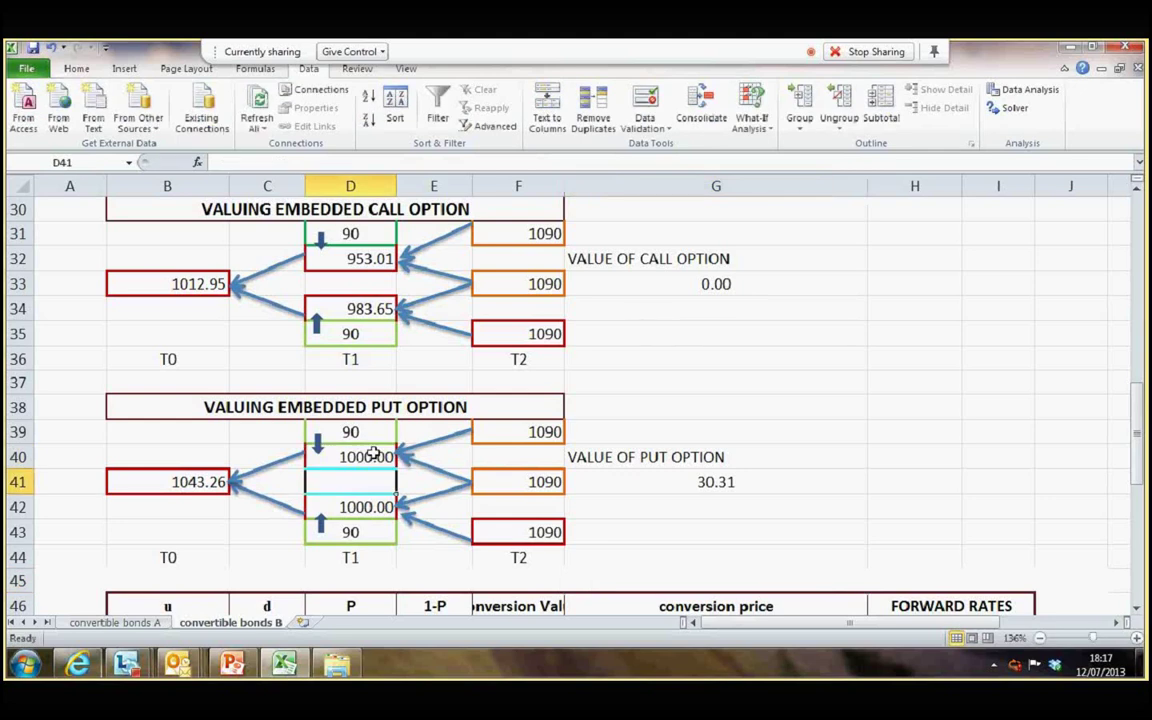
click(175, 483)
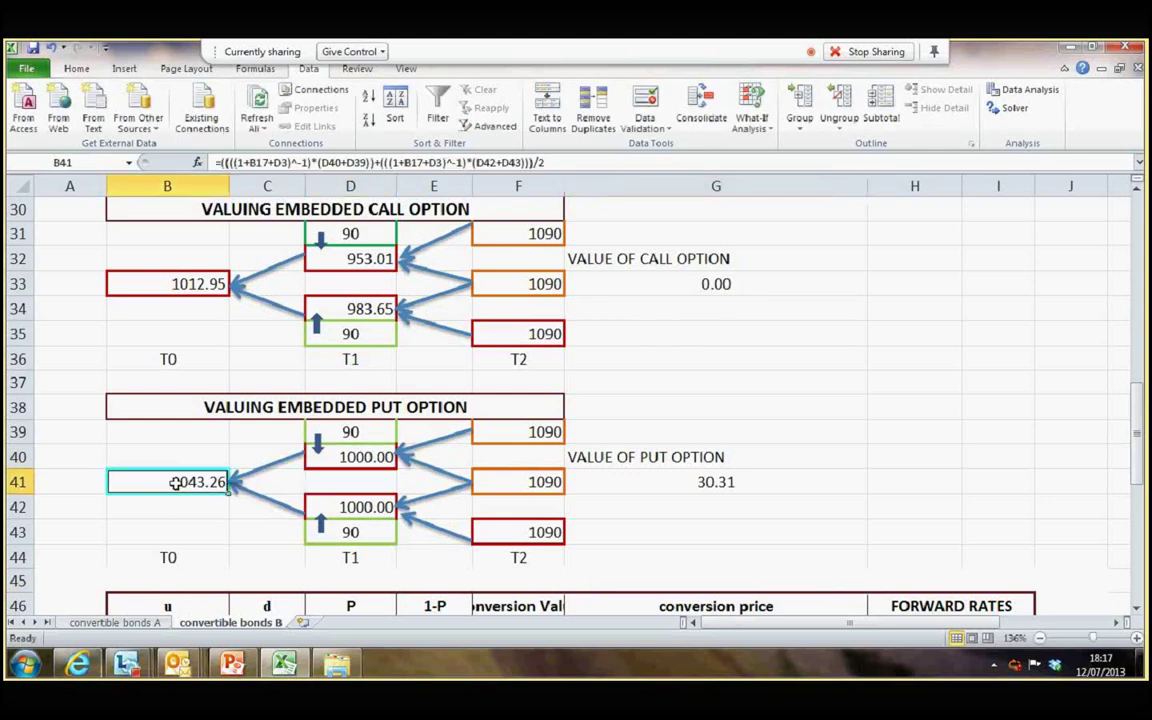
click(667, 486)
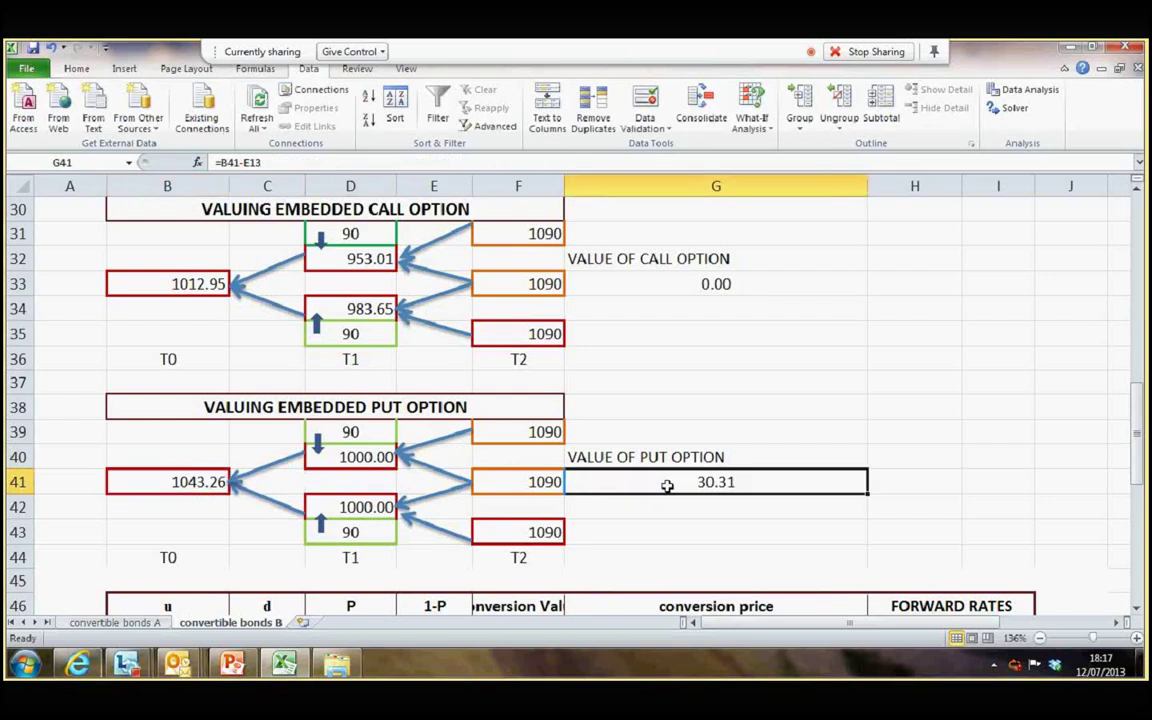
Review the equity parameters table in rows 46 and 47, covering conversion value, conversion price and the u formula in B47.
key(ctrl+Down)
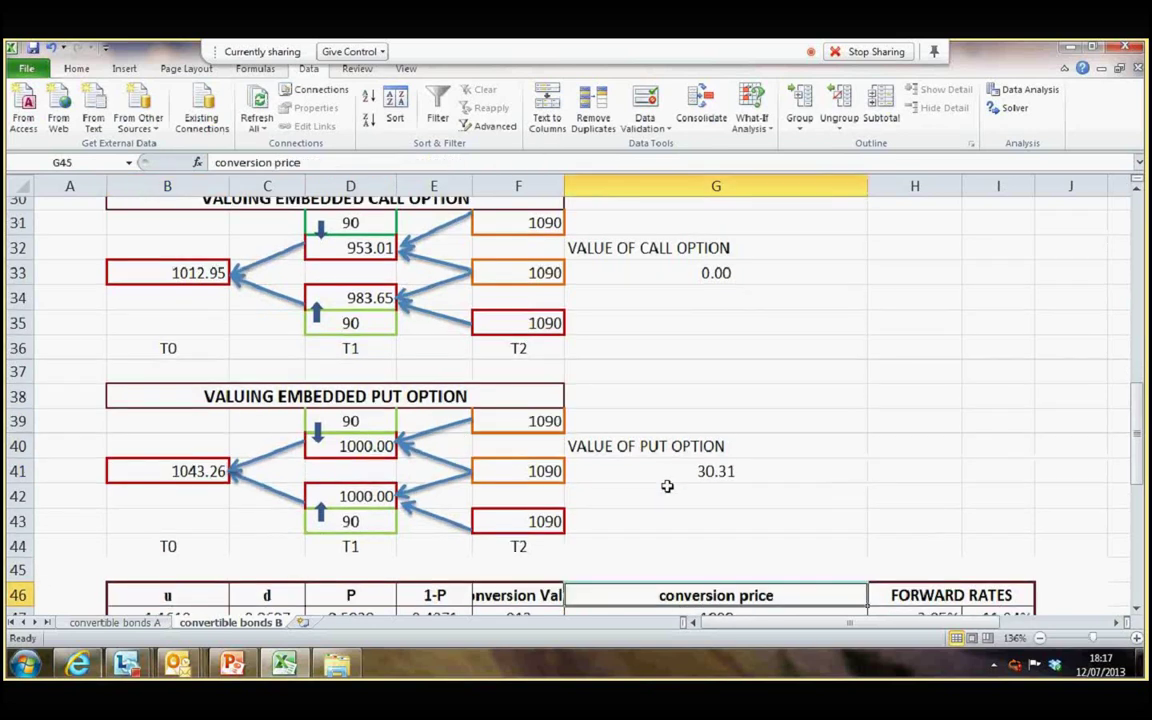
key(Down)
key(Down)
key(Down)
key(Down)
key(Down)
key(Down)
key(Down)
key(Down)
key(Down)
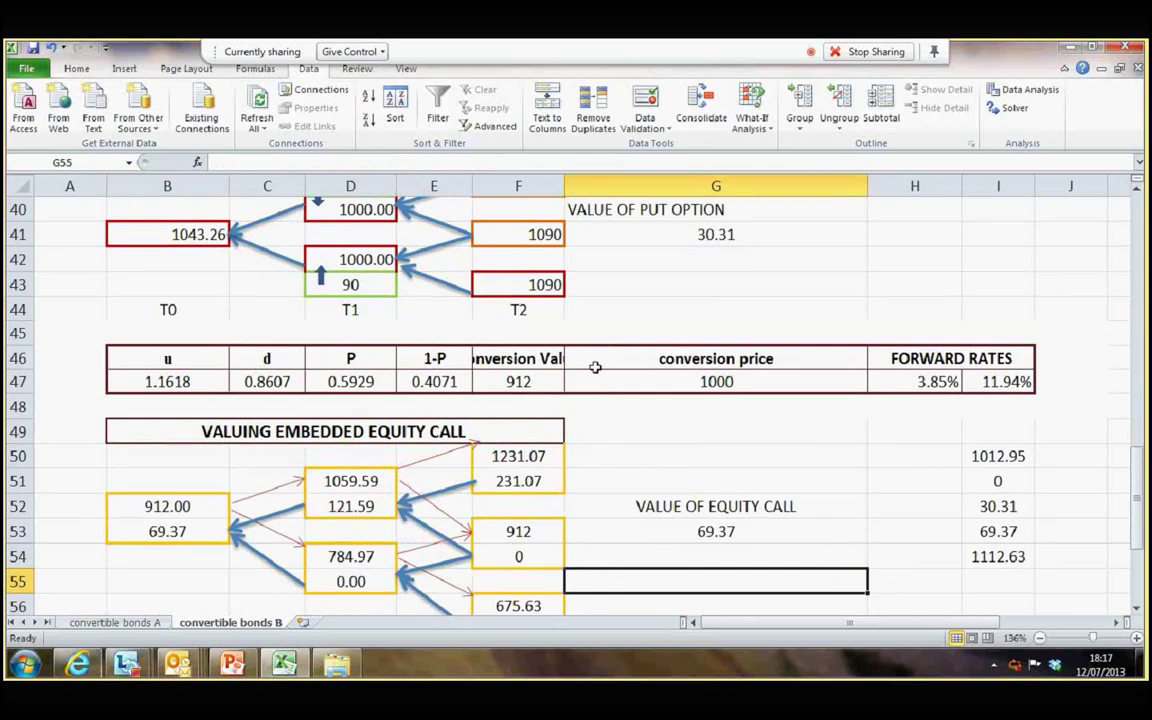
click(510, 358)
click(681, 358)
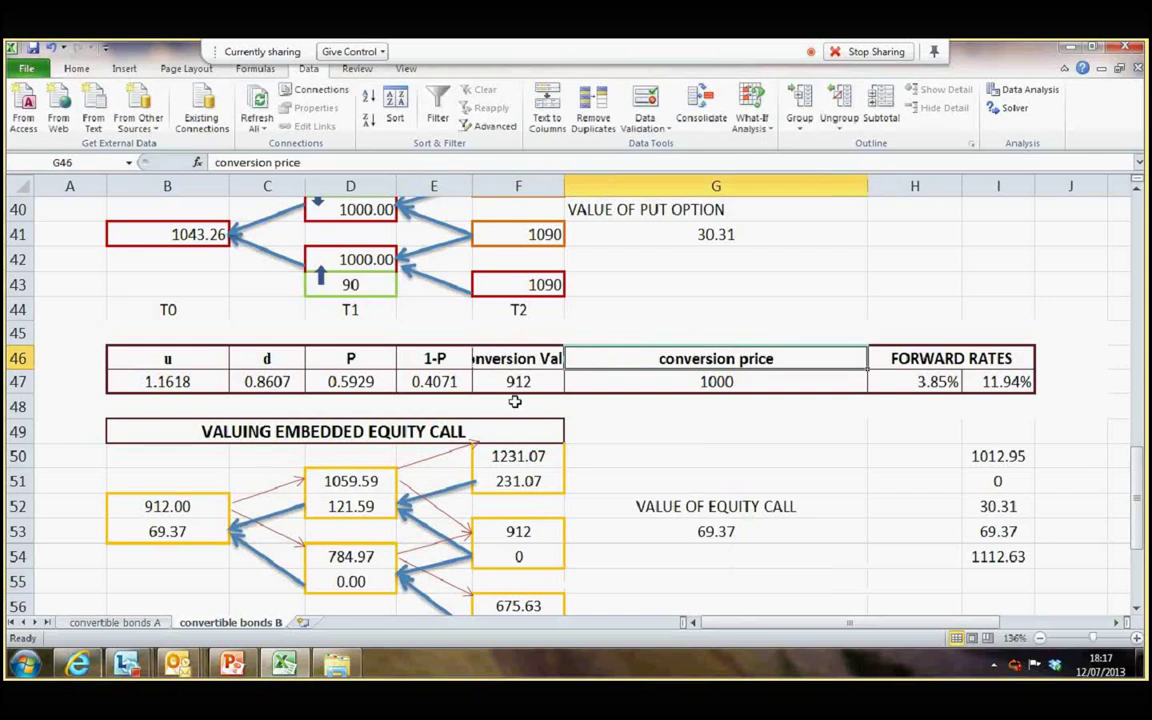
click(173, 384)
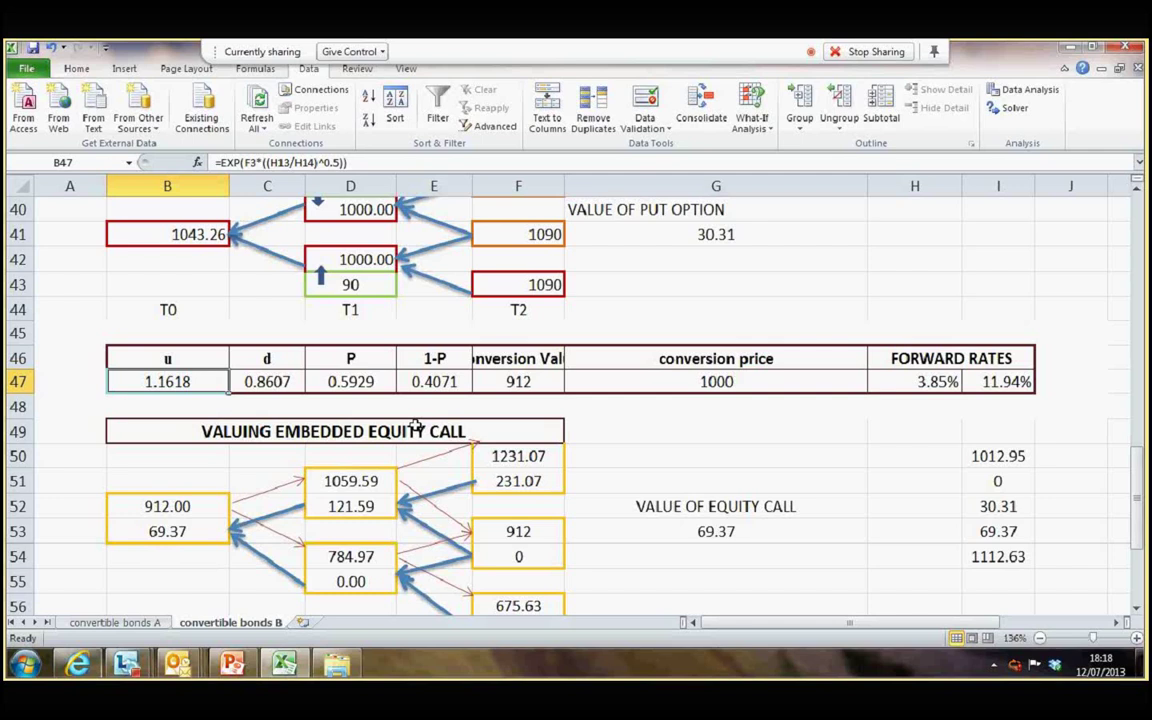
Follow the embedded equity call tree's upward path from B52 through D51 to the T2 node in F50.
key(Down)
key(Down)
key(Down)
key(Down)
key(Down)
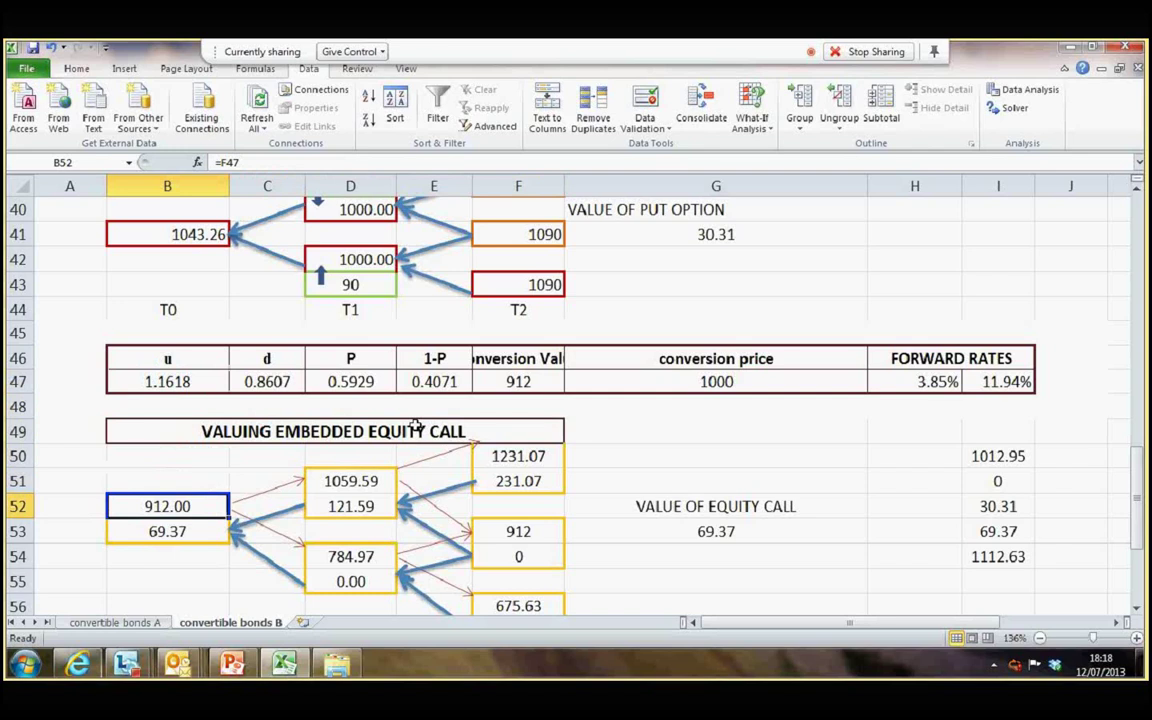
key(Right)
key(Right)
key(Up)
key(Right)
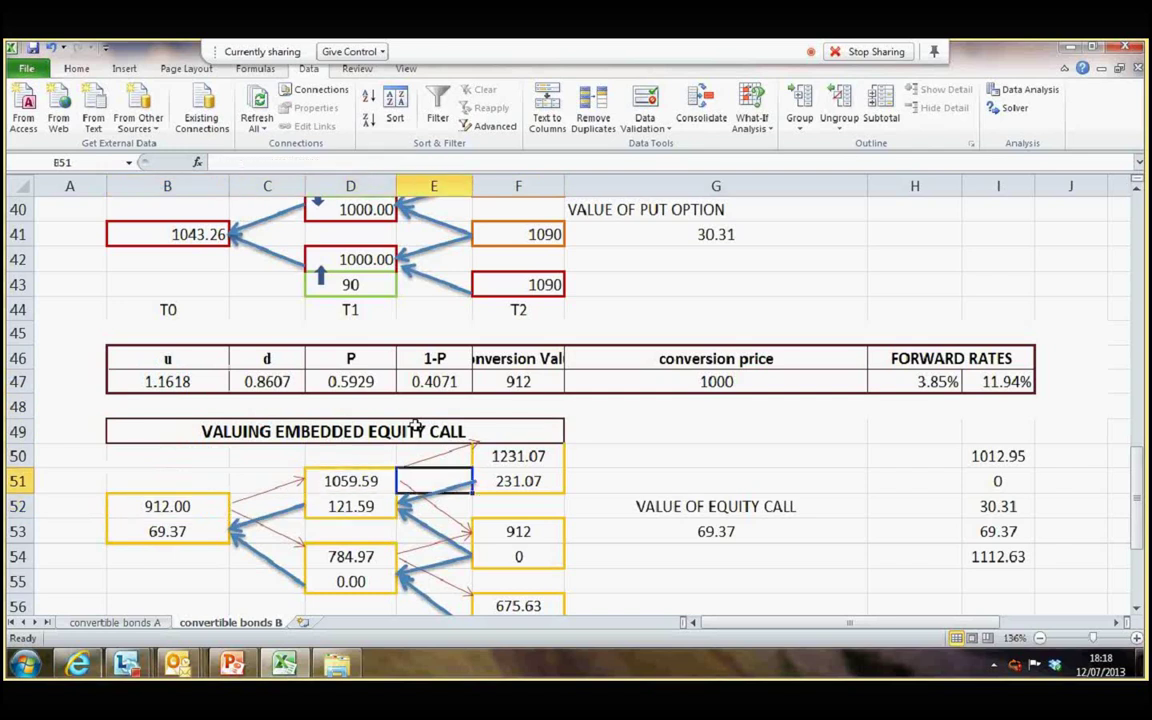
key(Right)
key(Up)
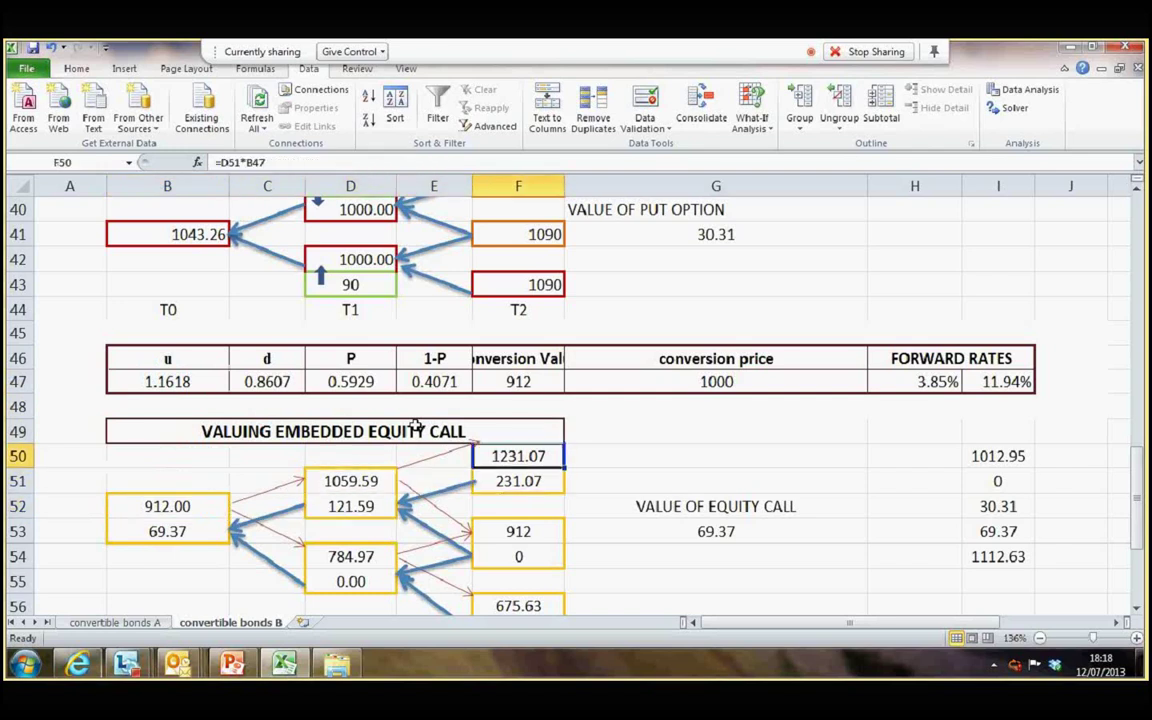
Inspect the cell references of the T1 up-node formula in D51 and the option value formula in D52.
key(Down)
key(Left)
key(Left)
key(F2)
key(Return)
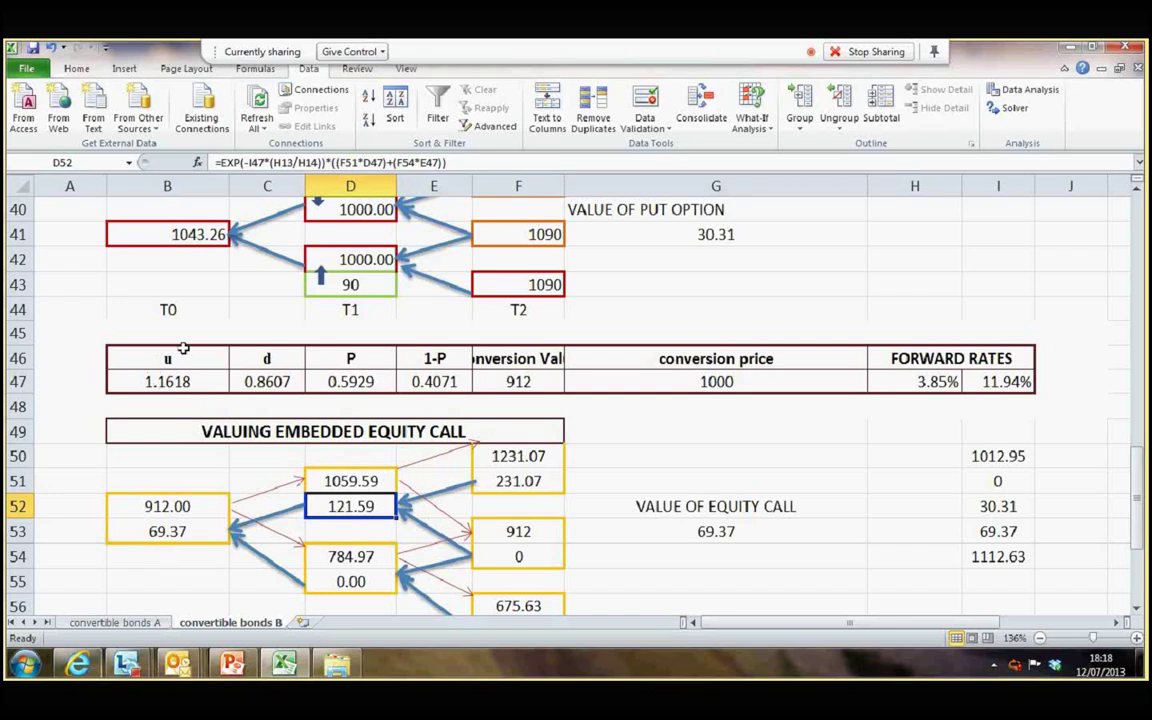
Check the T2 node formulas of the equity call tree from F50 to F53 and return to F50.
scroll(481, 476, down, 1)
scroll(481, 476, down, 1)
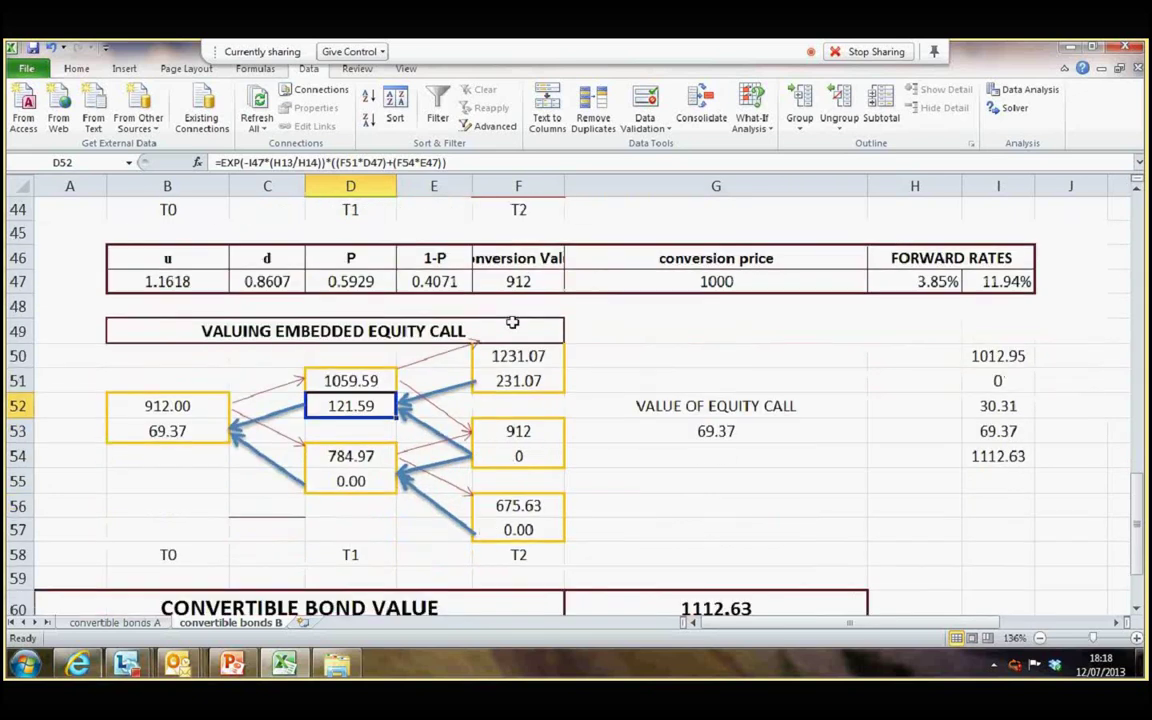
click(512, 356)
key(Down)
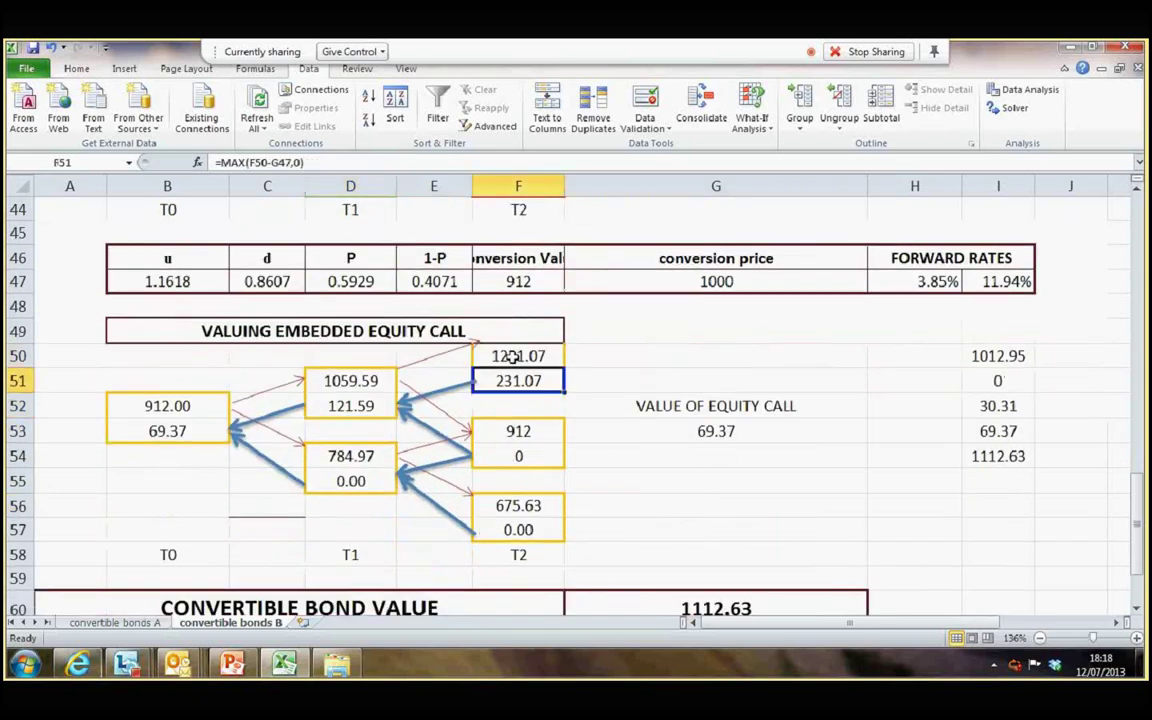
key(Down)
key(Down)
key(Up)
key(Up)
key(Up)
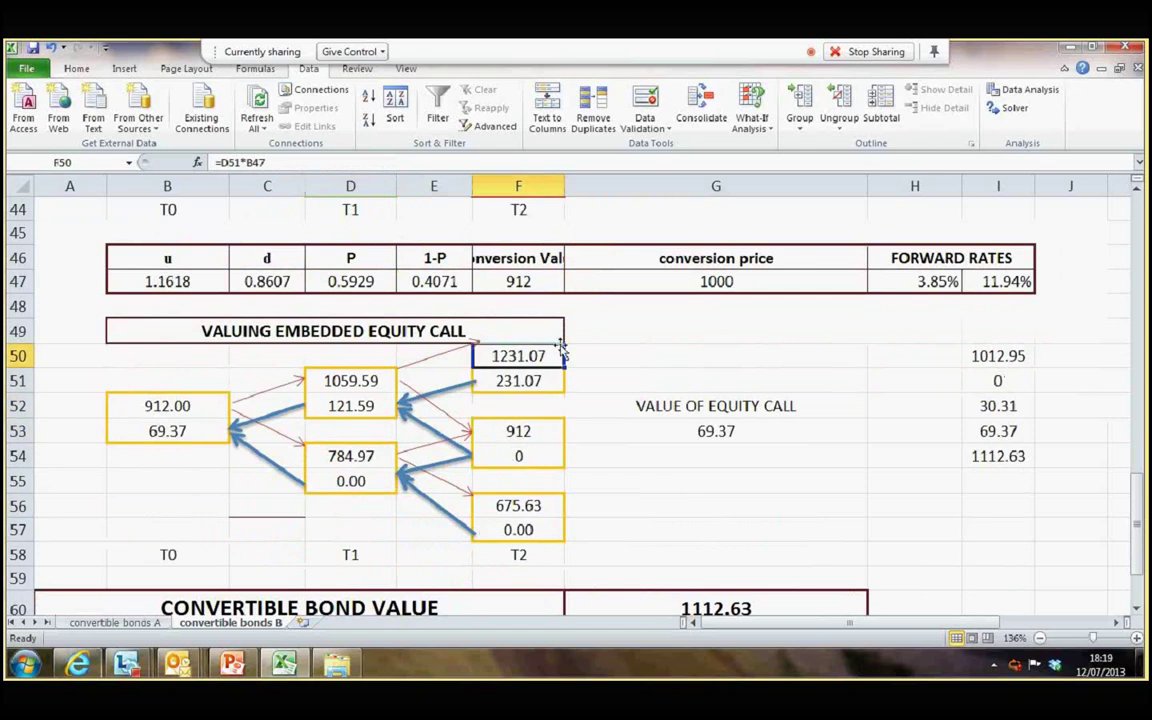
Check the T2 payoff formulas of the equity call tree in F51 and F54 along with the stock node in F50.
click(511, 386)
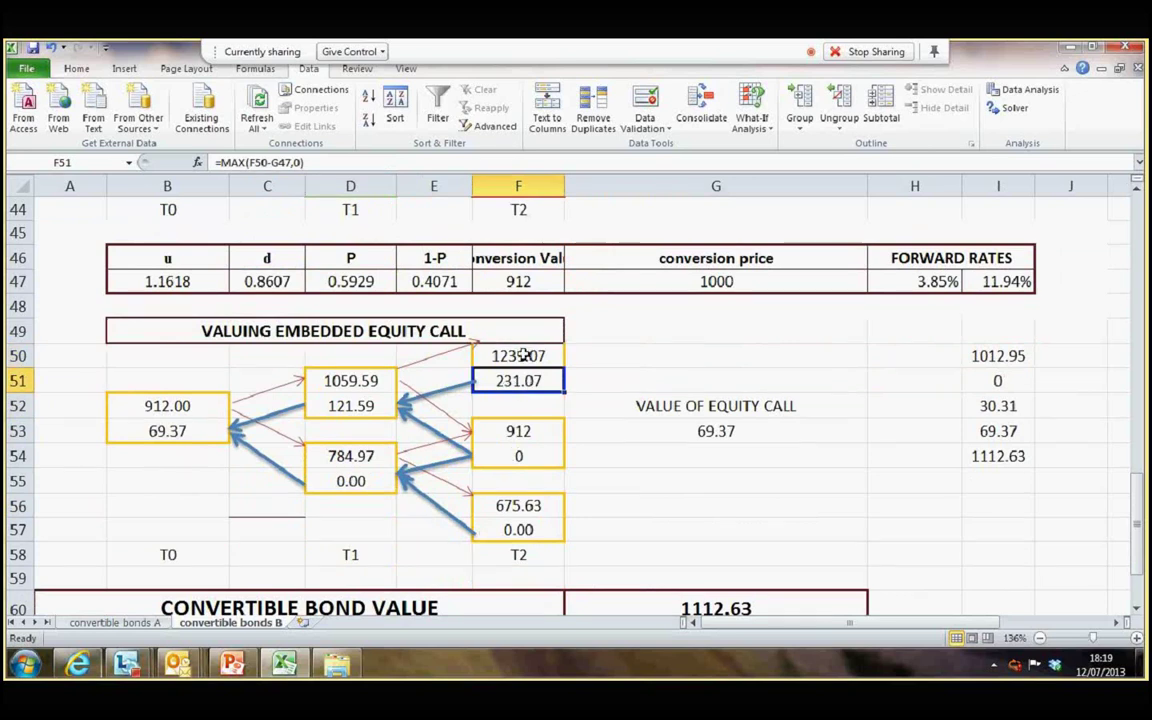
click(524, 355)
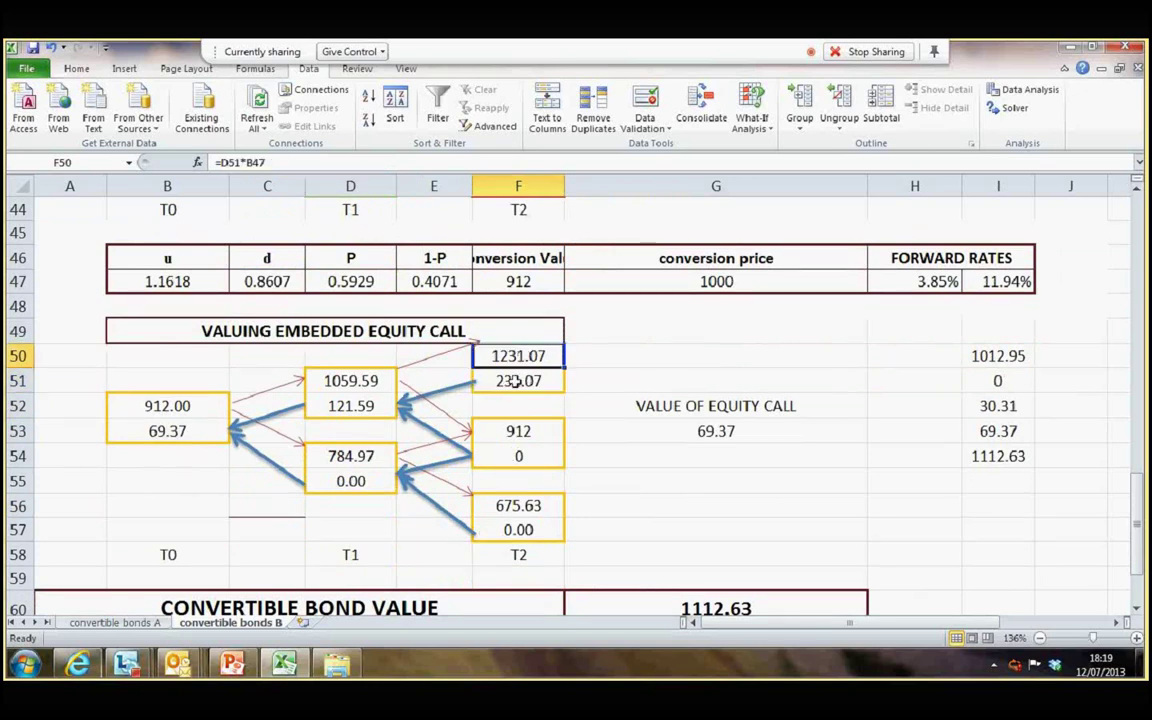
click(517, 455)
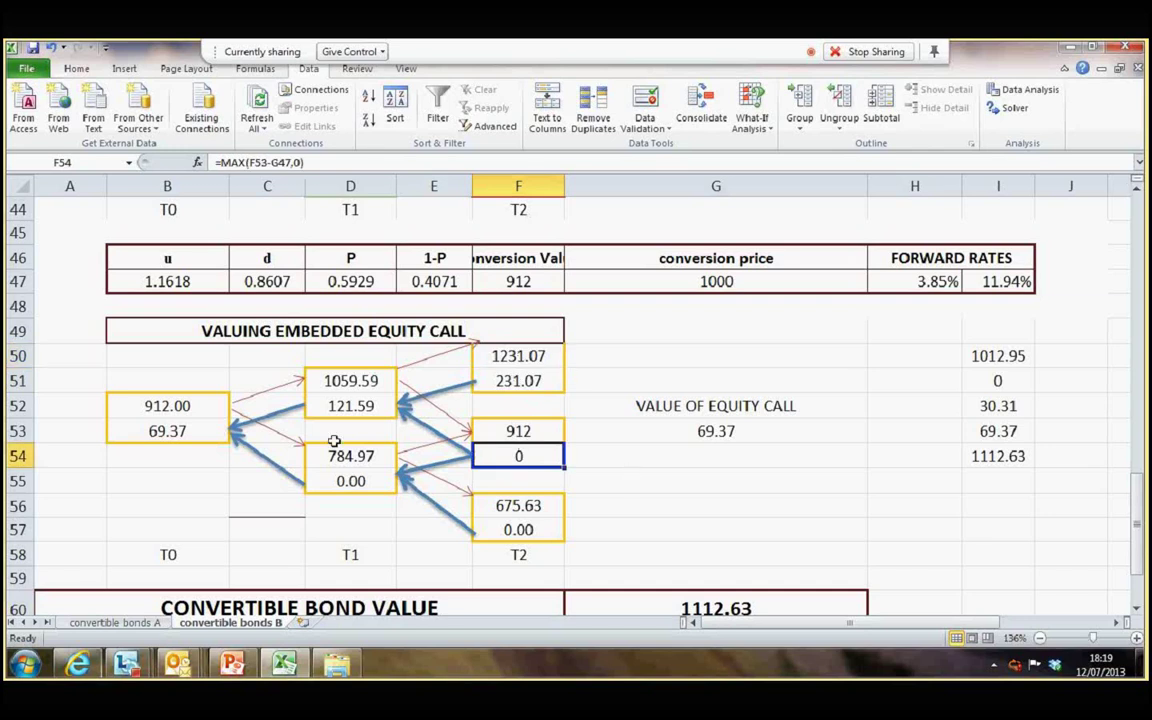
Inspect the cell references of the T0 equity call value formula in B53 and view the T1 formula in D52.
click(175, 430)
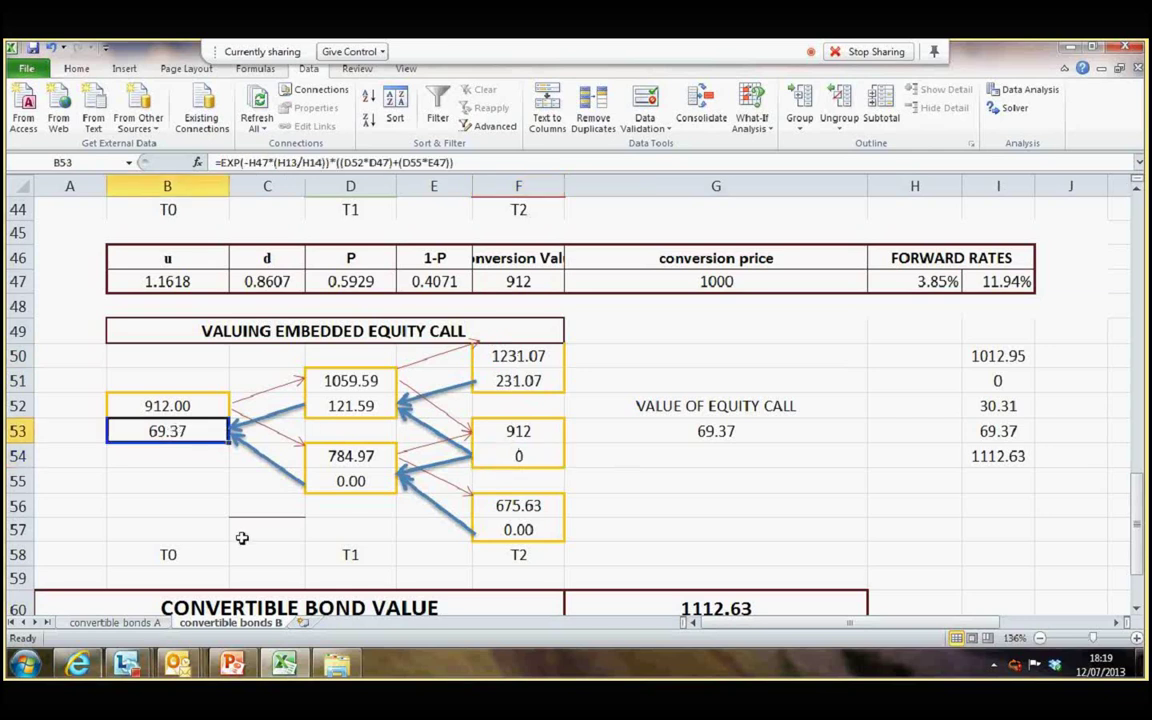
key(F2)
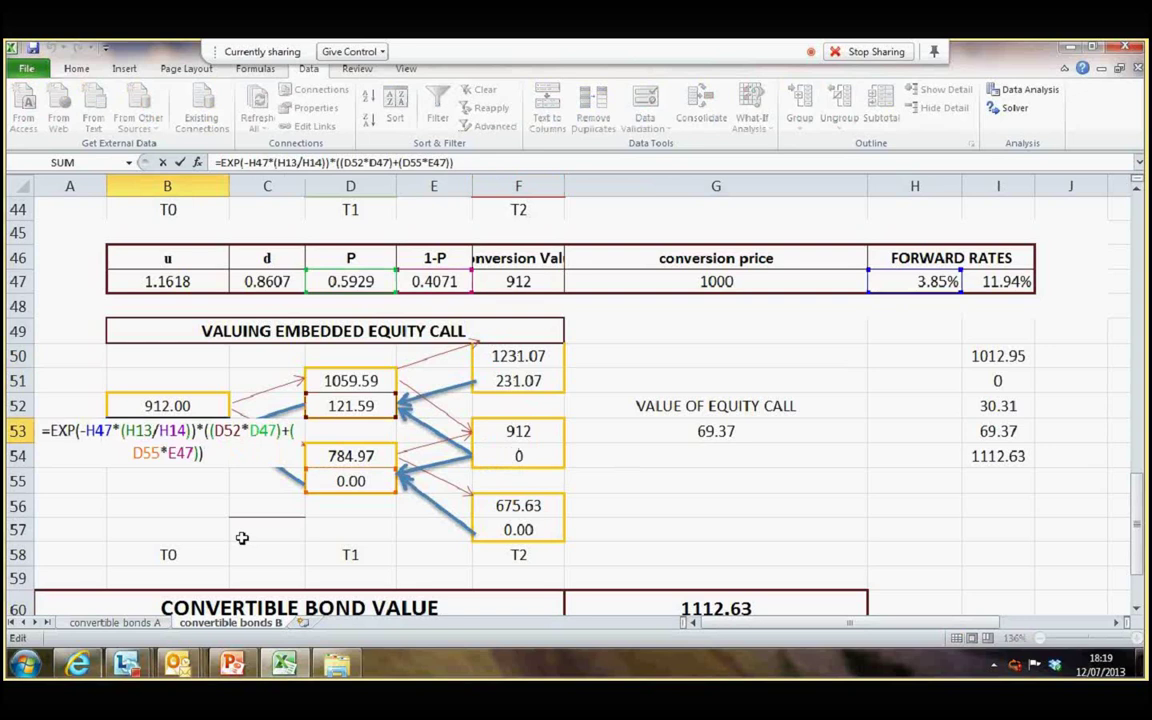
key(Return)
key(Up)
key(F2)
key(Escape)
key(Right)
key(Right)
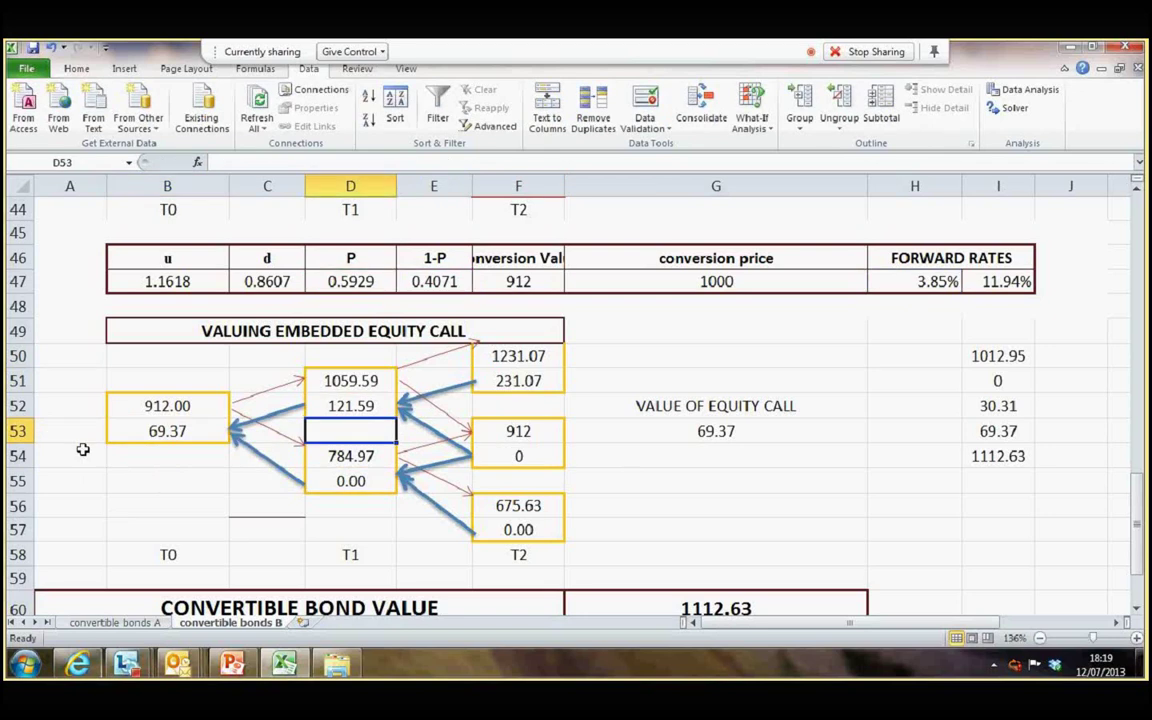
key(Up)
Look back at the embedded call and put option trees, and recheck the references of the equity call formula in B53.
scroll(85, 462, up, 1)
scroll(85, 462, up, 3)
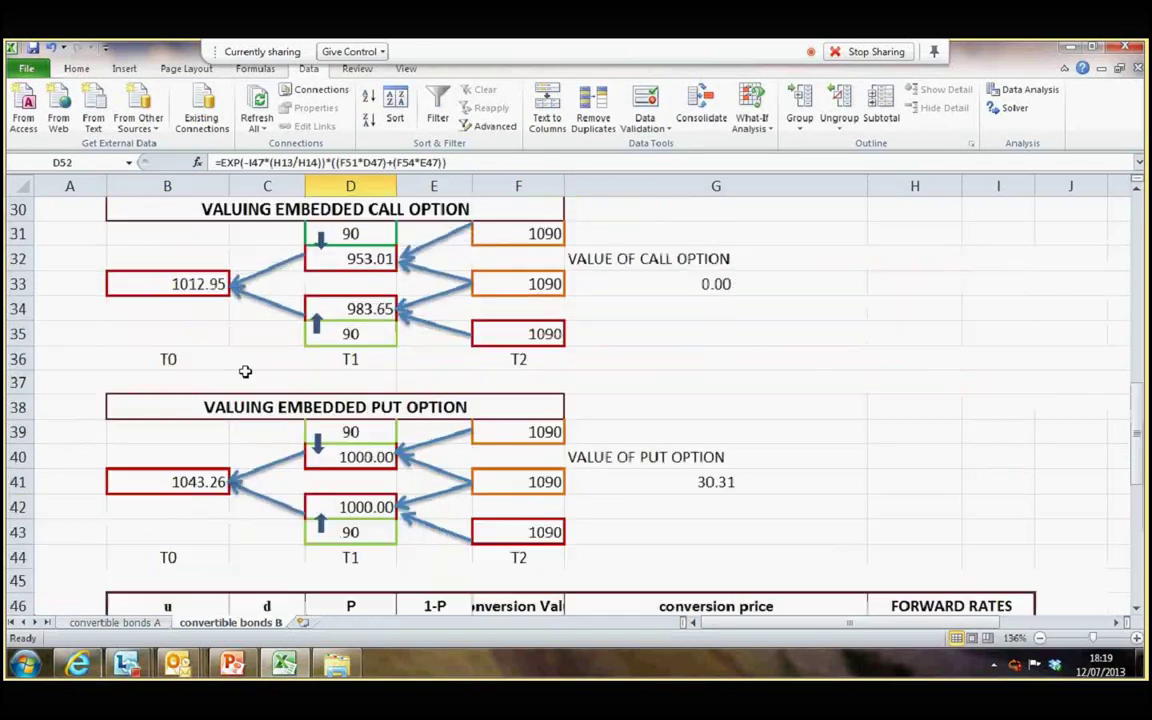
scroll(270, 360, down, 2)
scroll(293, 352, down, 3)
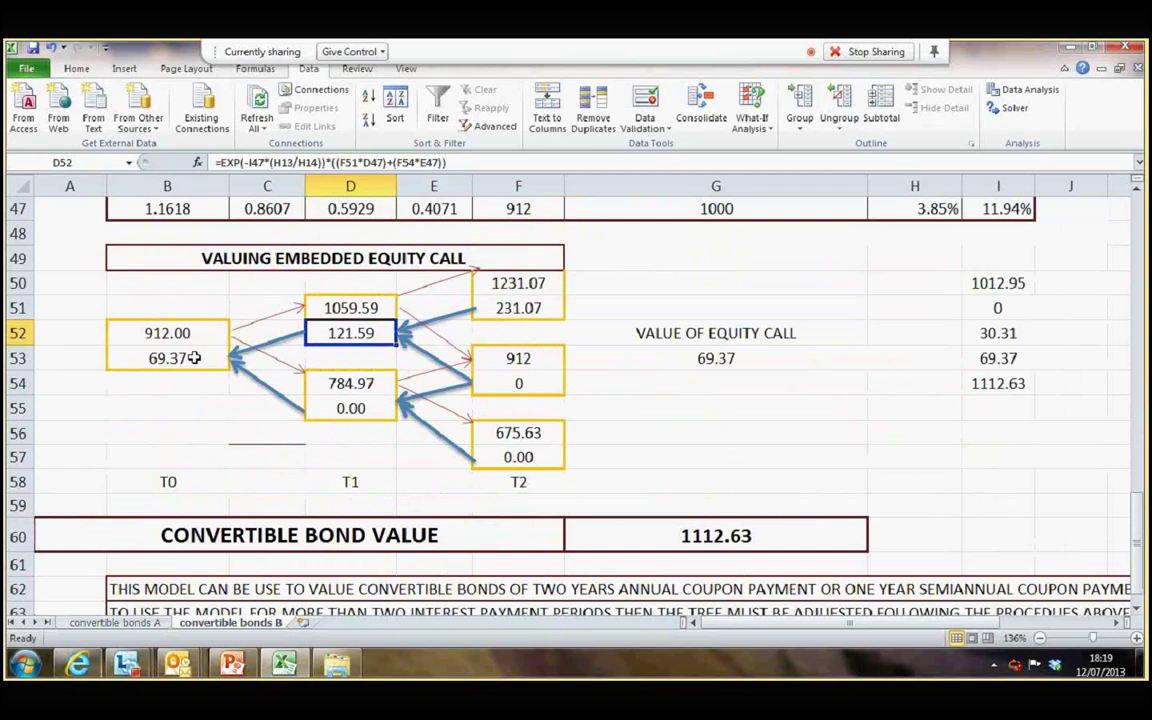
click(193, 358)
double_click(193, 358)
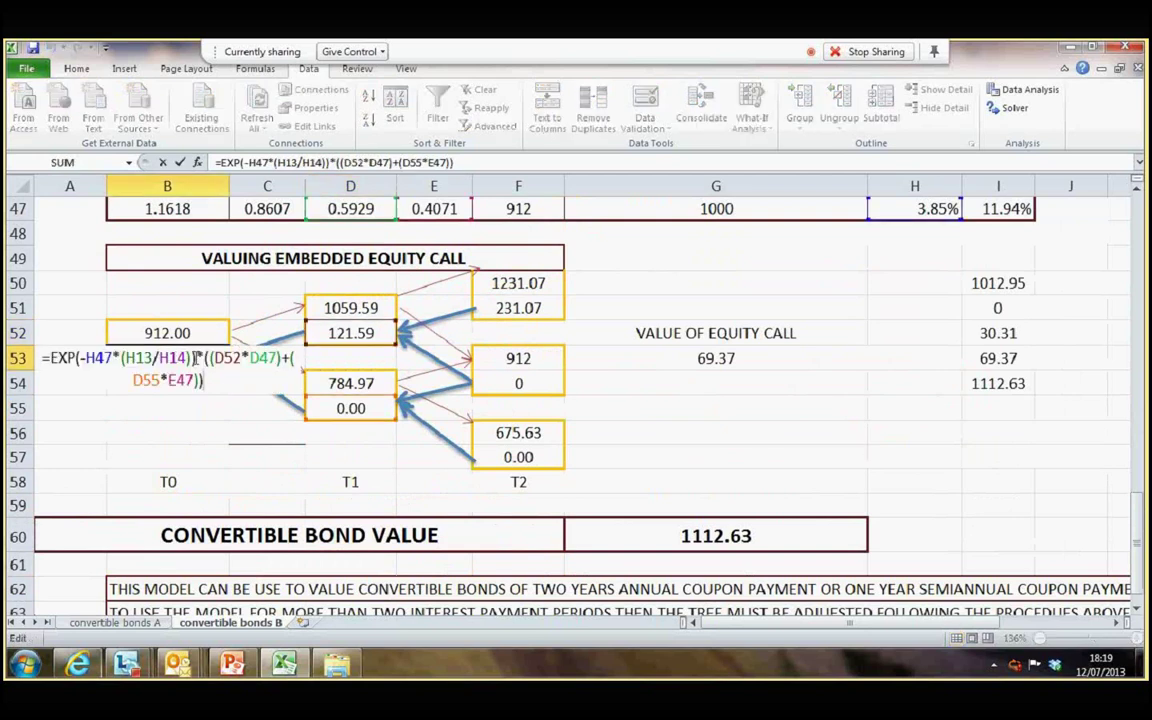
key(Return)
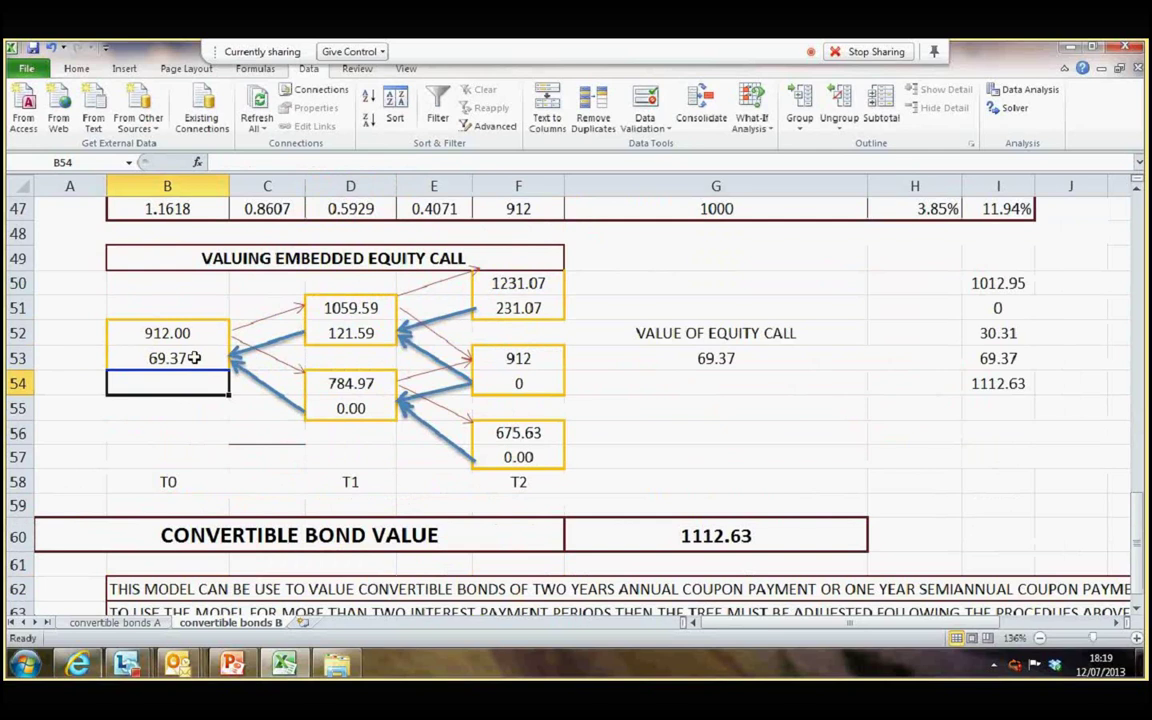
Check the equity call value formula in G53 and the convertible bond value formula in G60.
click(670, 362)
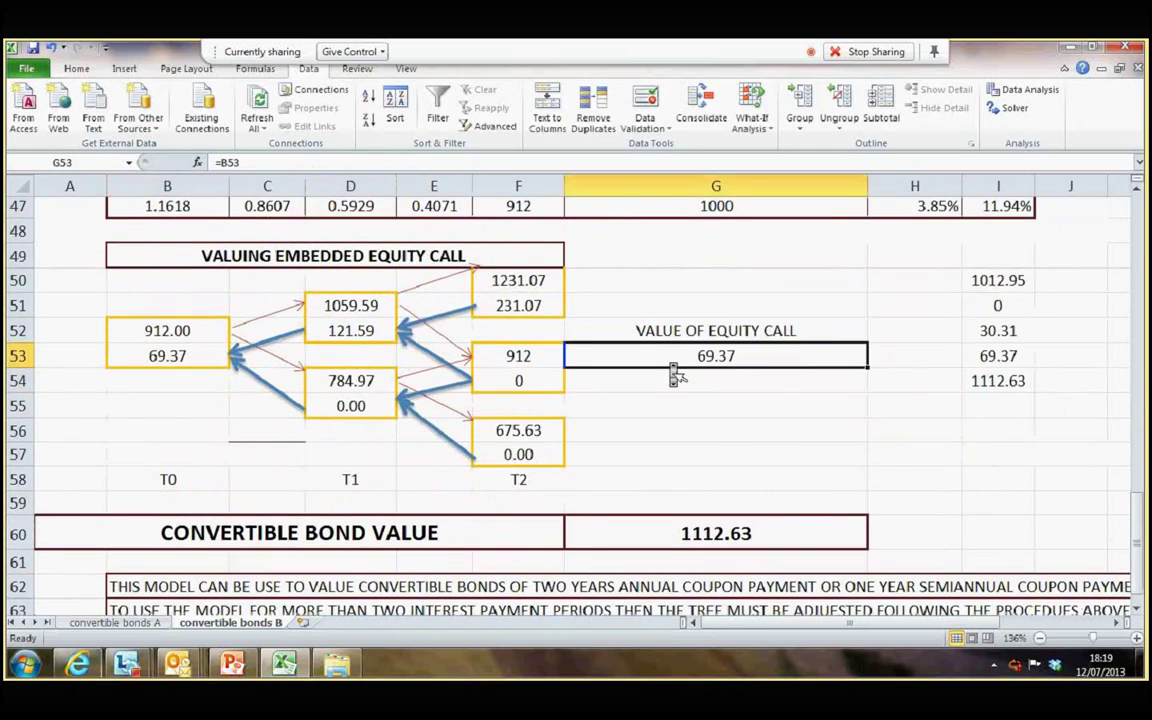
scroll(670, 362, down, 1)
click(690, 469)
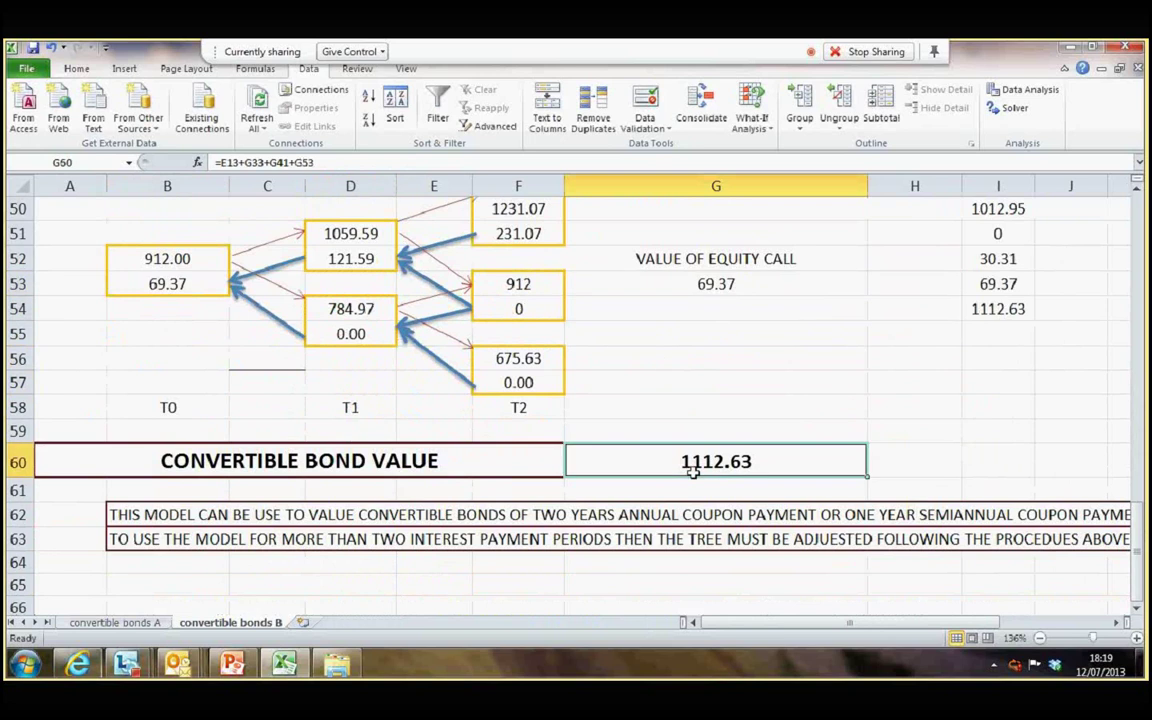
Trace the precedents of the convertible bond value in G60.
key(Up)
key(Up)
key(Up)
key(Up)
key(Down)
key(Down)
key(Down)
key(Down)
click(255, 68)
click(652, 89)
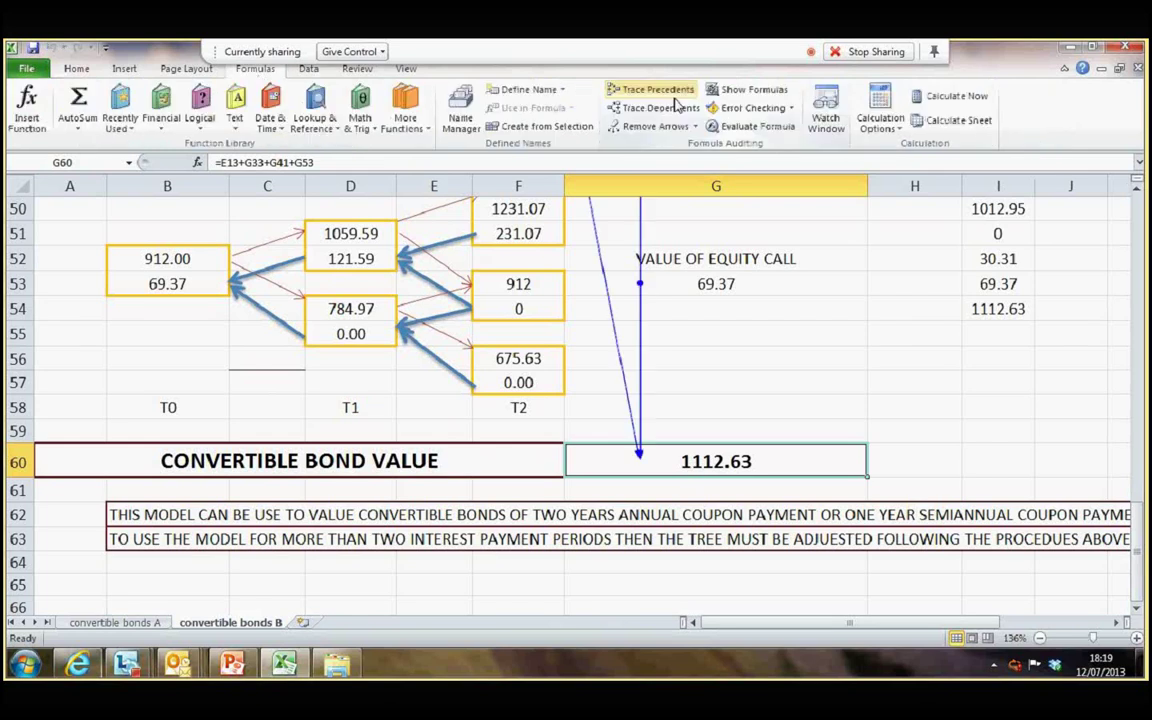
Follow the precedent arrows through the equity call in G53, put option in G41, call option in G33 and straight line value in E13.
click(730, 284)
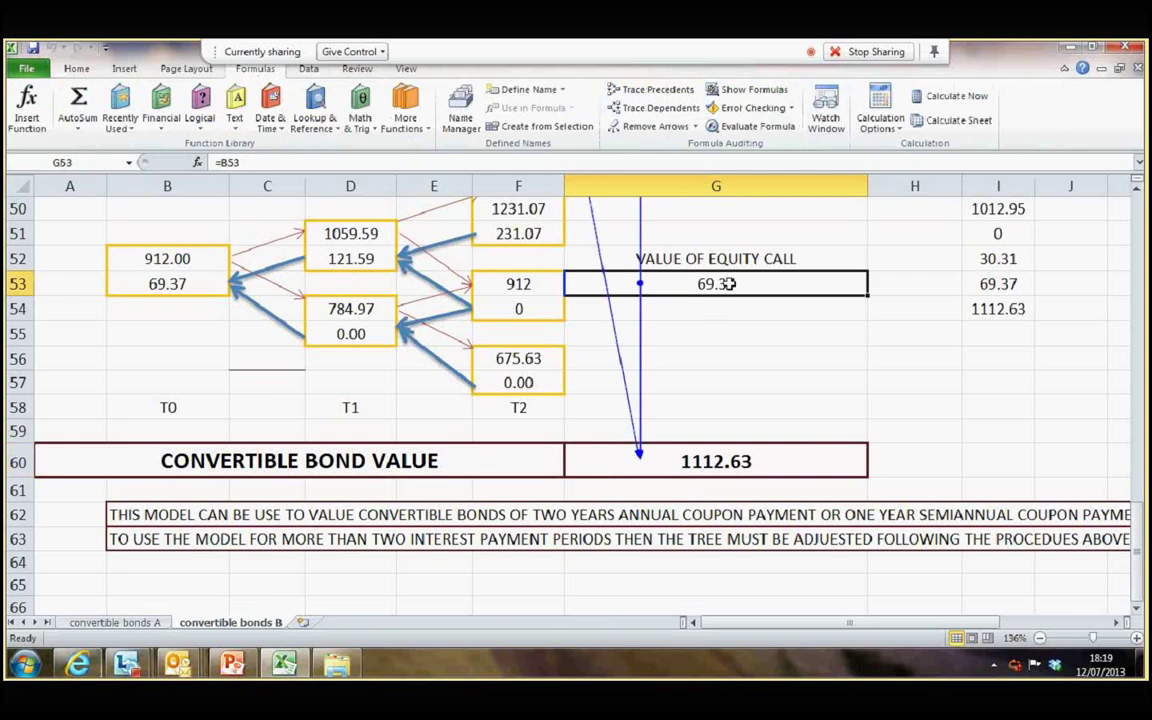
scroll(737, 296, up, 1)
scroll(737, 296, up, 3)
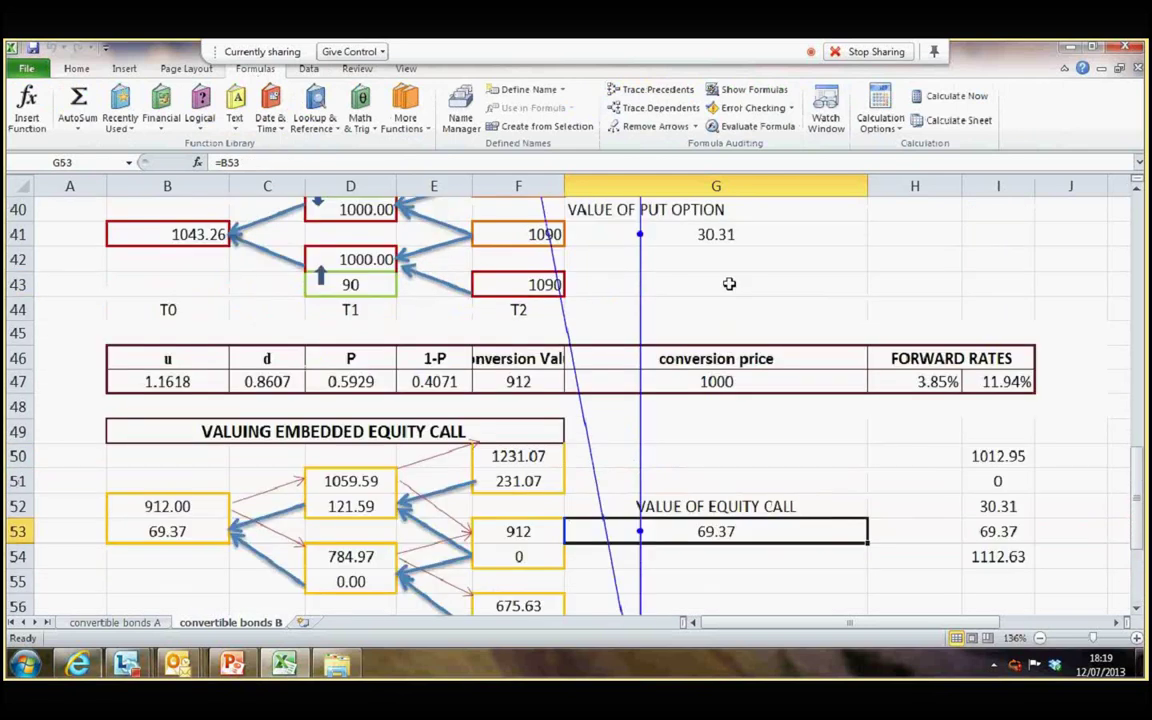
scroll(681, 432, up, 3)
click(686, 447)
scroll(678, 467, up, 3)
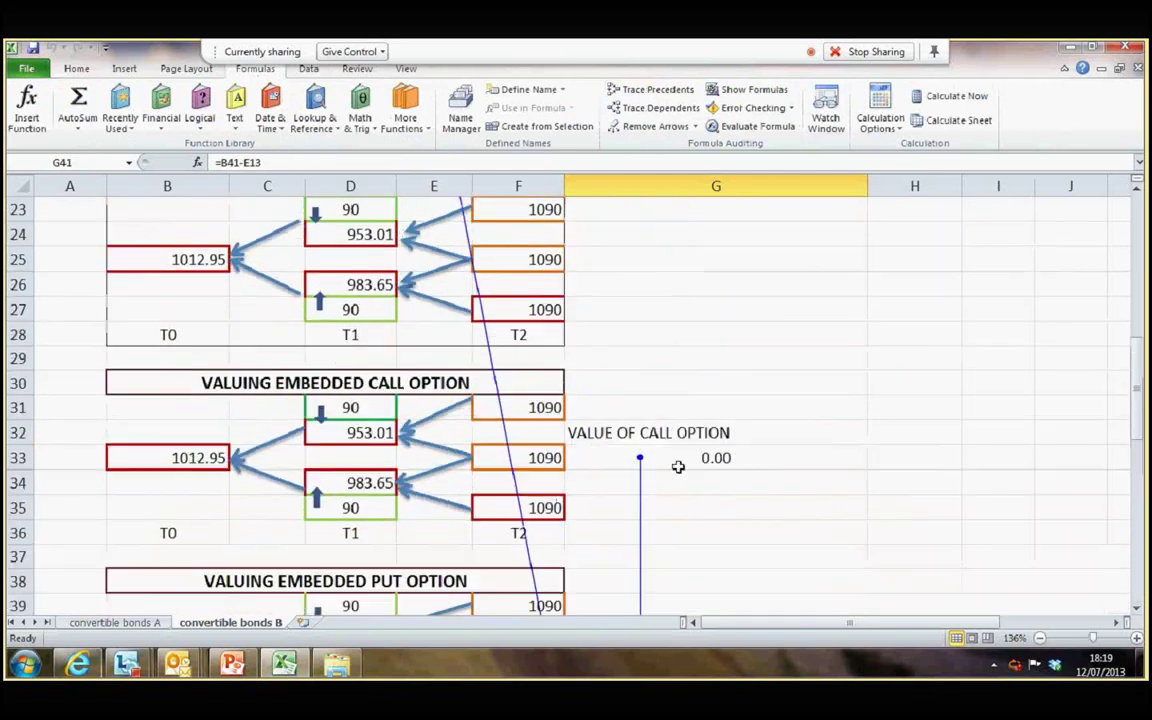
click(680, 470)
scroll(683, 478, up, 1)
scroll(683, 478, up, 7)
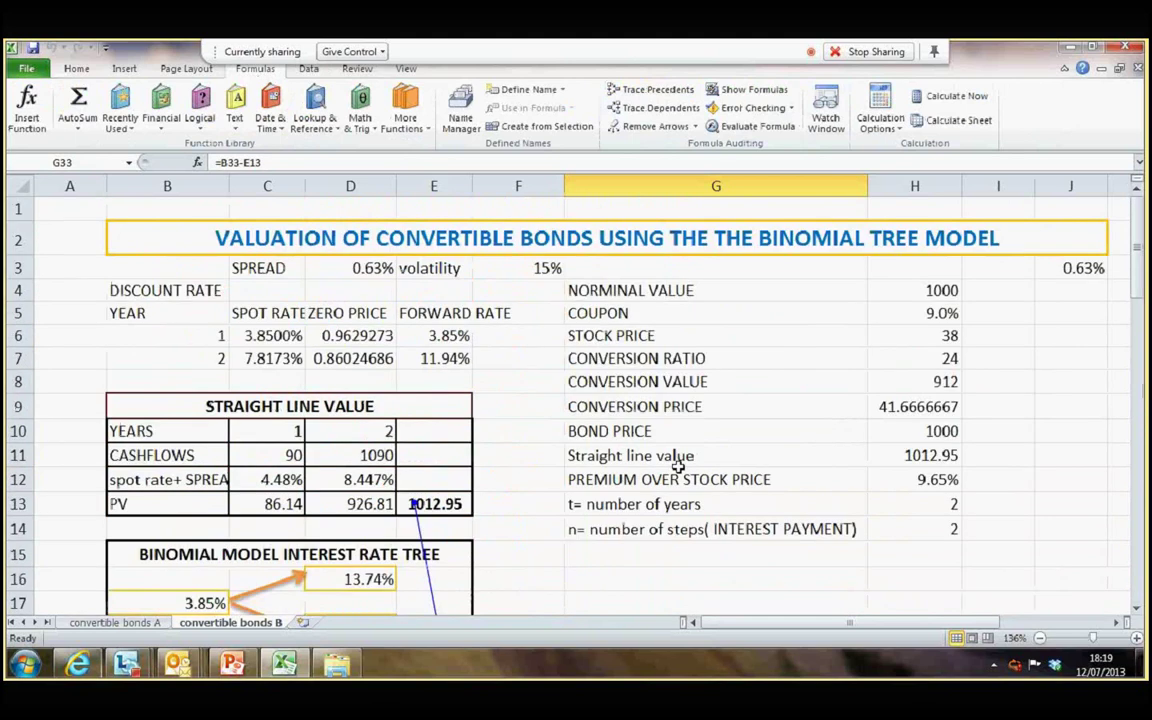
click(434, 504)
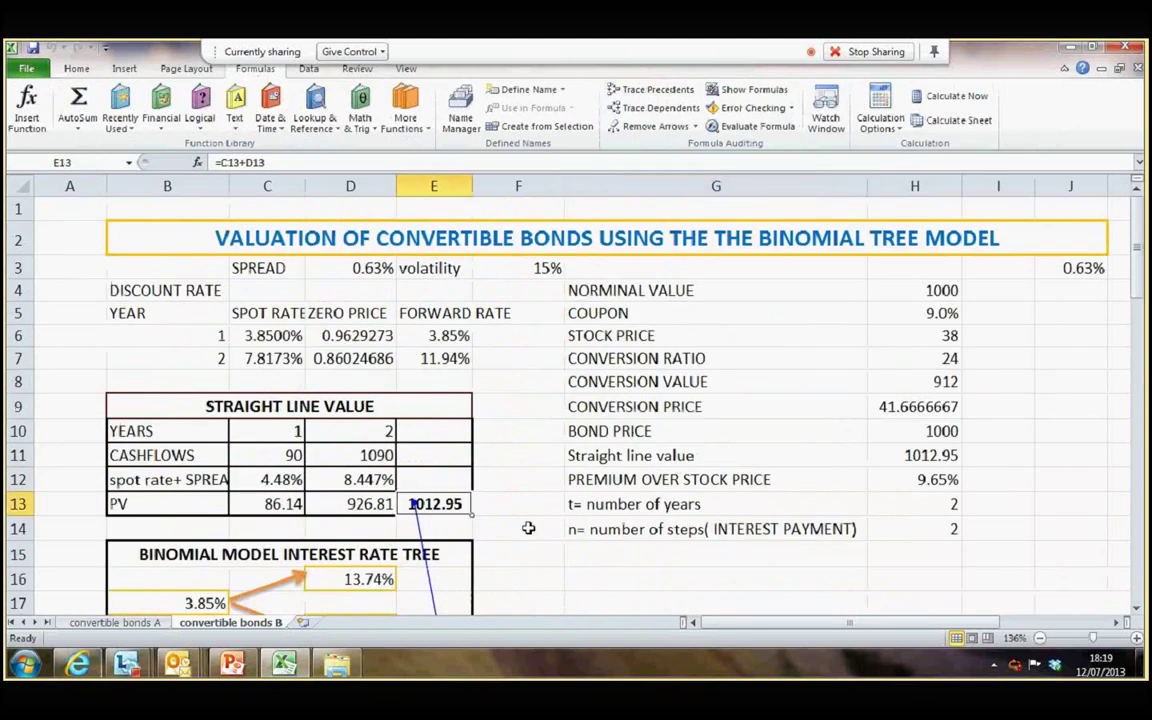
Return to the convertible bond value in G60 to review the sum of its traced components.
scroll(530, 535, down, 15)
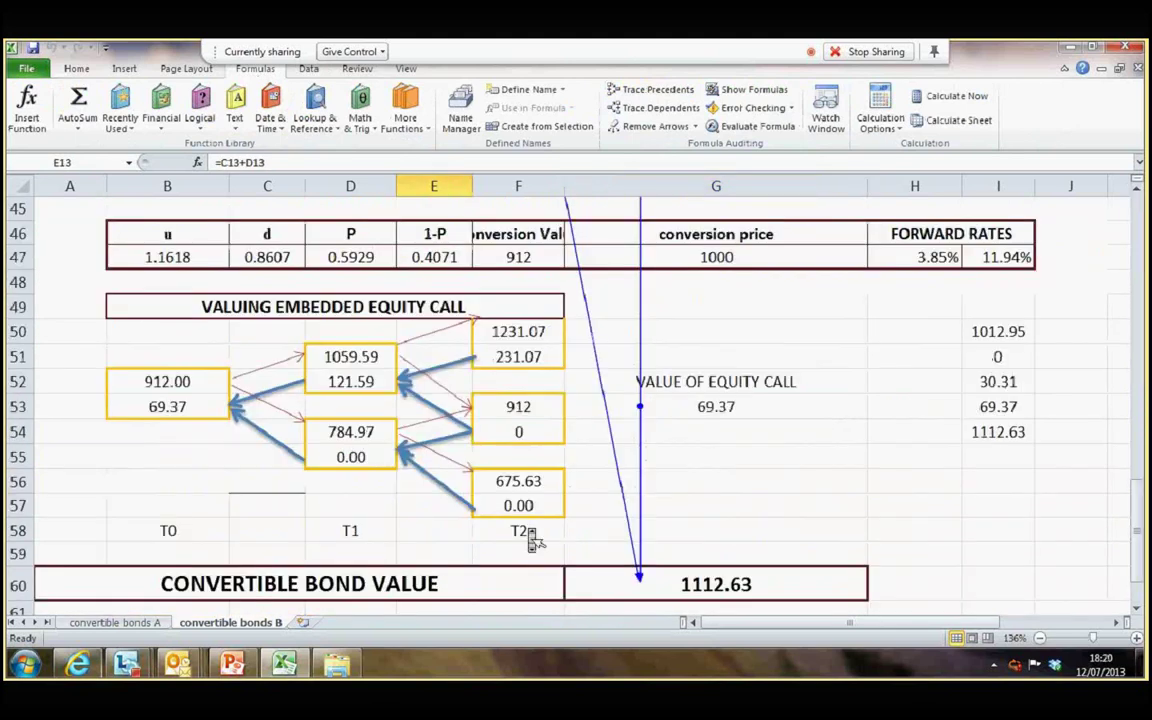
scroll(627, 422, down, 2)
click(702, 390)
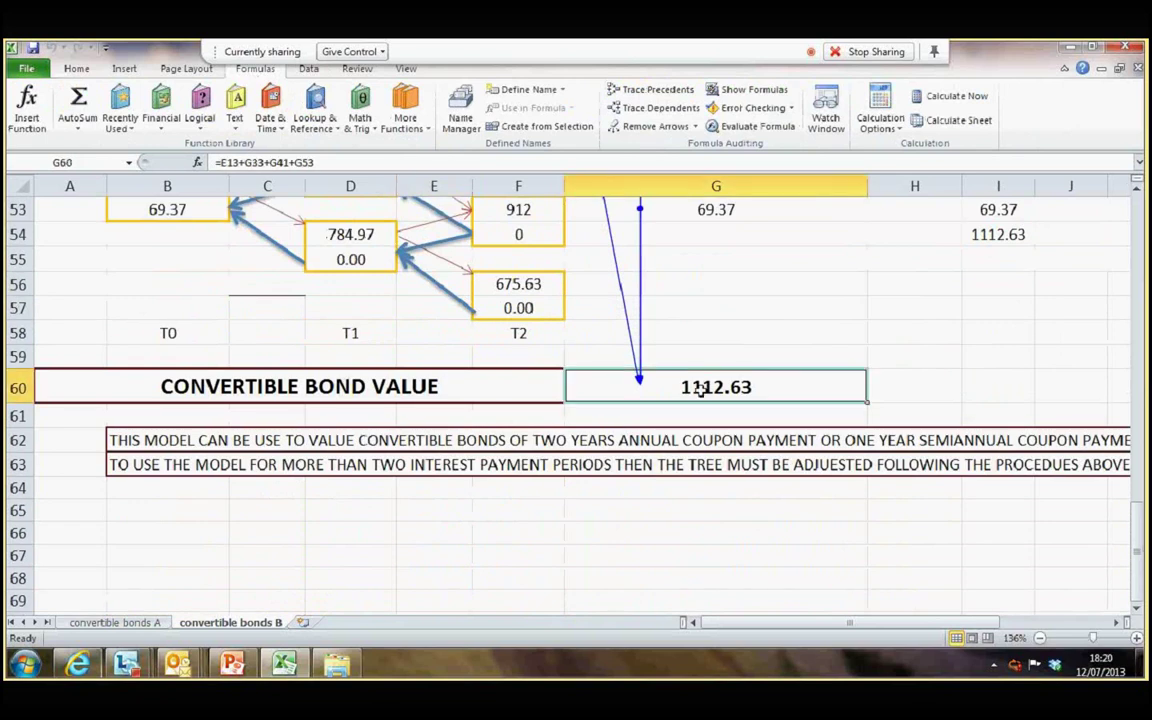